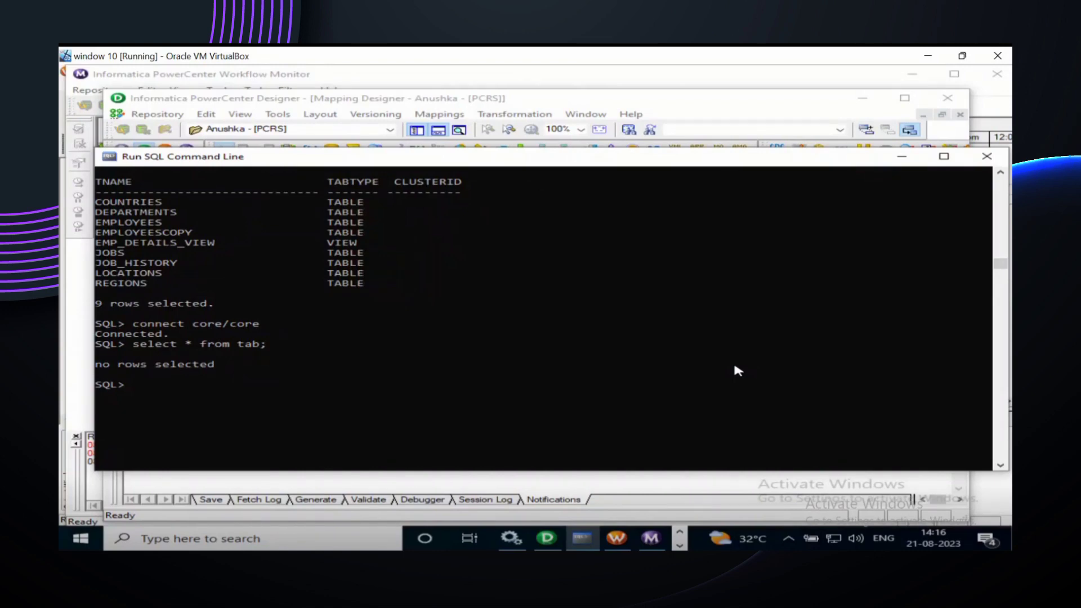
Step: Connect to the HR schema and rerun select * from tab, listing nine objects including EMPLOYEES
{"action": "type", "text": "connect hr/hr"}
{"action": "key", "text": "Return"}
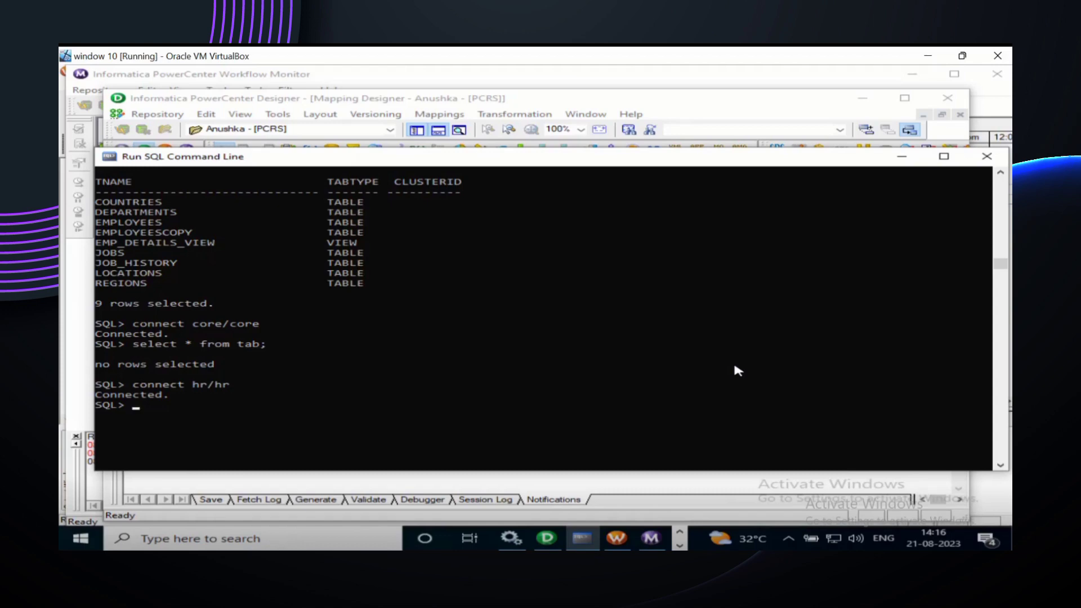
{"action": "key", "text": "Up"}
{"action": "key", "text": "Up"}
{"action": "key", "text": "Return"}
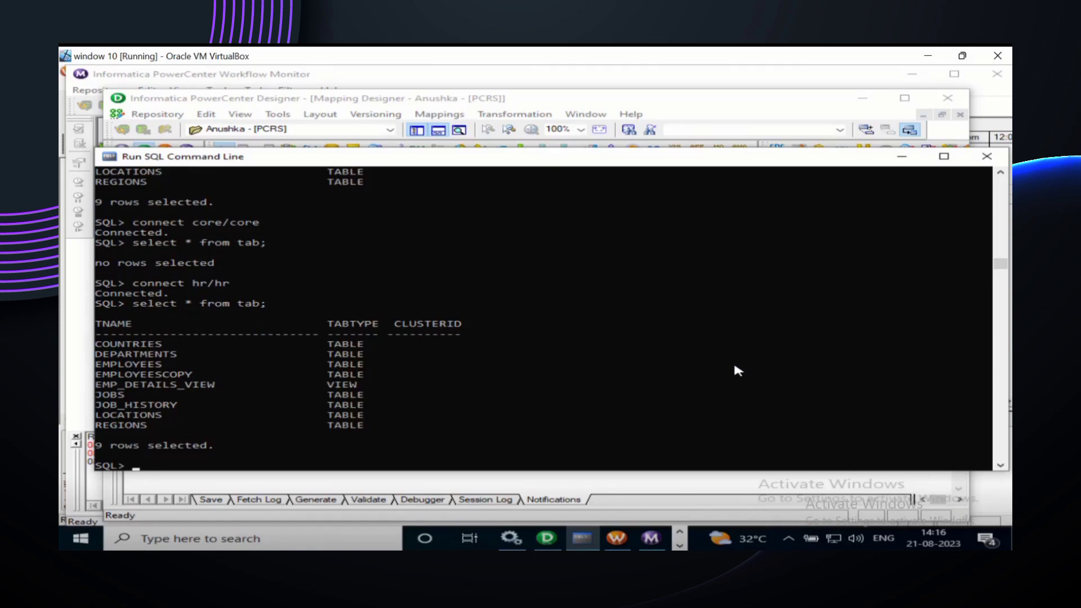
{"action": "scroll", "coordinate": [734, 367], "scroll_direction": "down", "scroll_amount": 2}
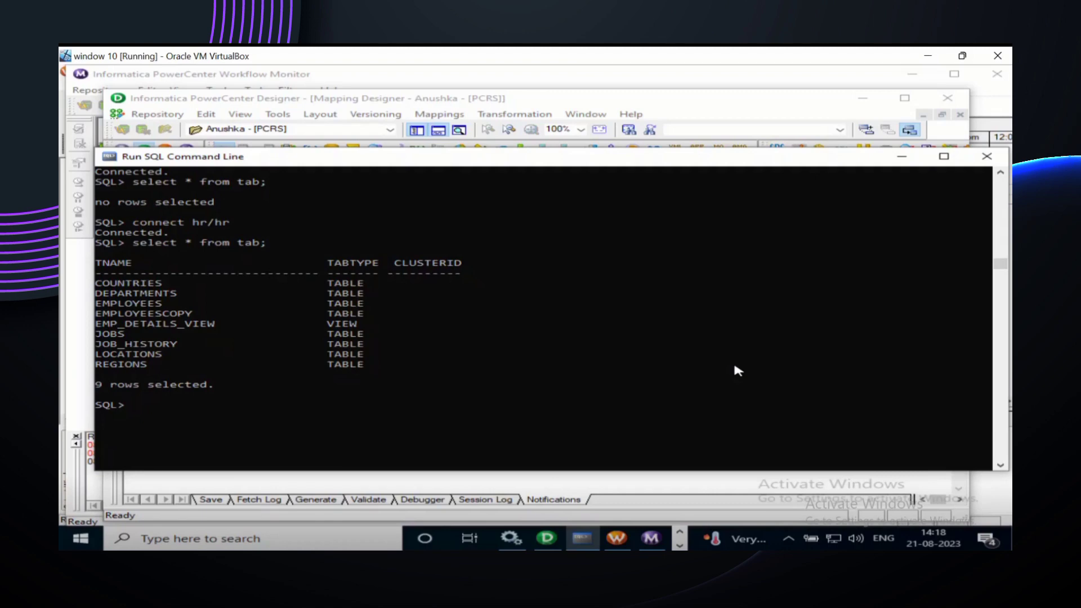
Step: Log in to the core schema and rerun select * from tab, which returns no rows
{"action": "type", "text": "connect core/coe"}
{"action": "key", "text": "BackSpace"}
{"action": "type", "text": "re"}
{"action": "key", "text": "Return"}
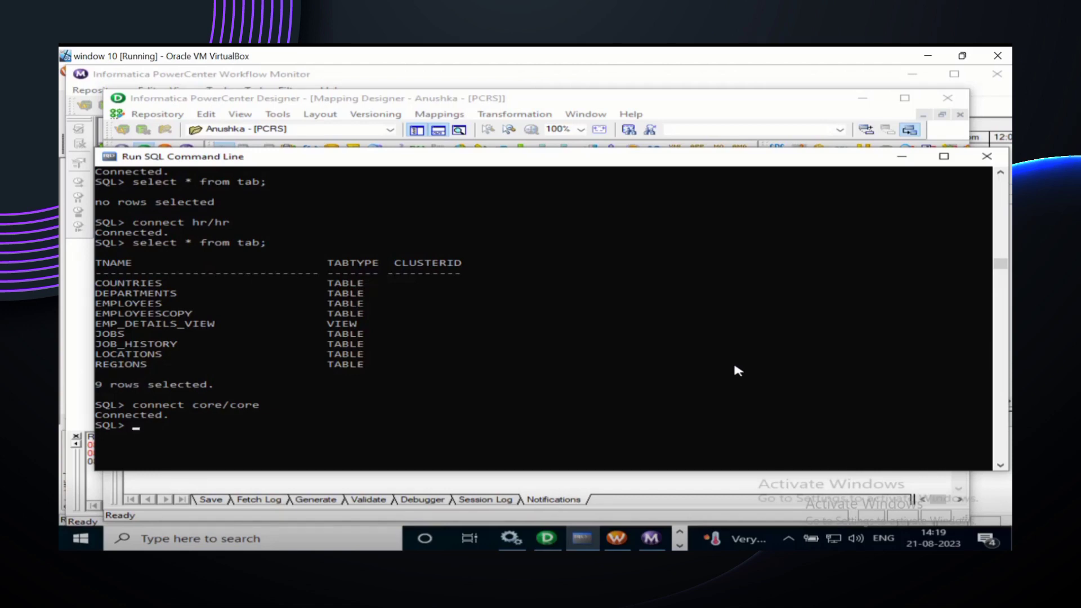
{"action": "scroll", "coordinate": [737, 370], "scroll_direction": "down", "scroll_amount": 2}
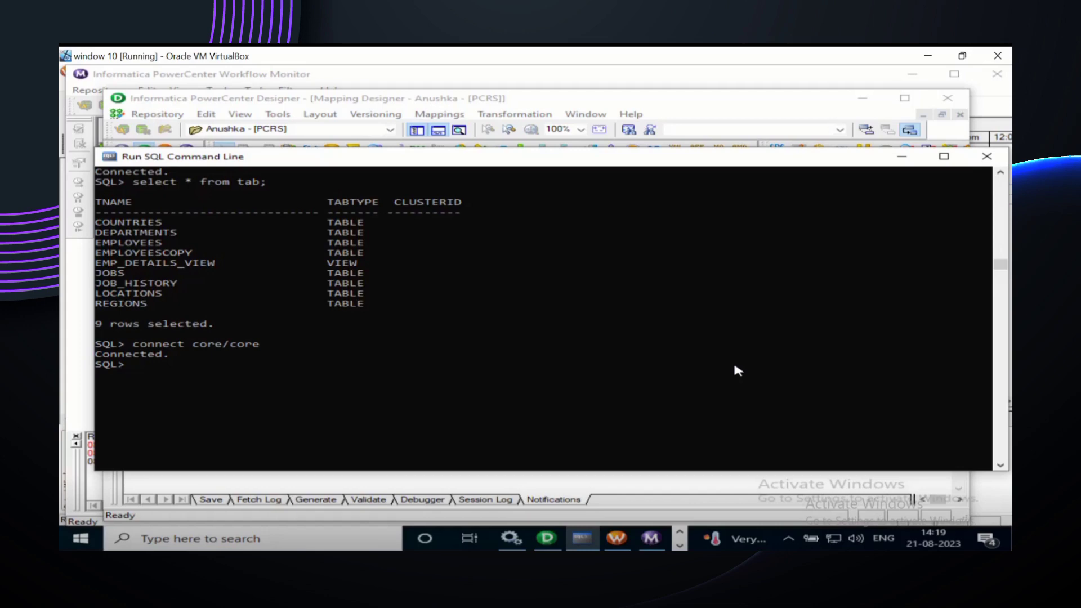
{"action": "key", "text": "Up"}
{"action": "key", "text": "Up"}
{"action": "key", "text": "Return"}
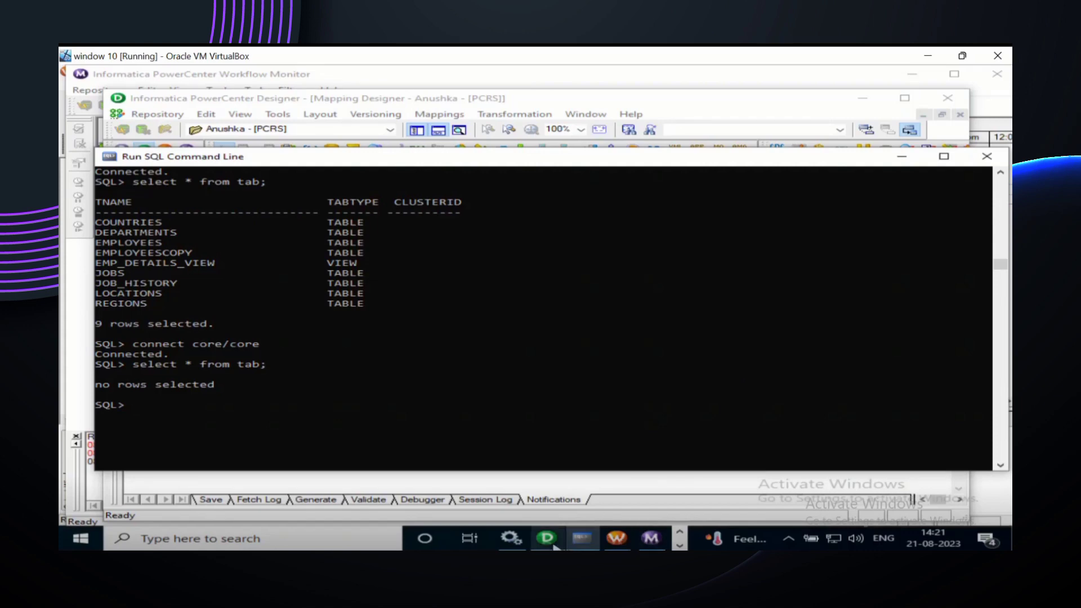
Step: Return to the Emp_tab_to_tab mapping in Designer and select the EMPLOYEES source in the navigator
{"action": "left_click", "coordinate": [554, 544]}
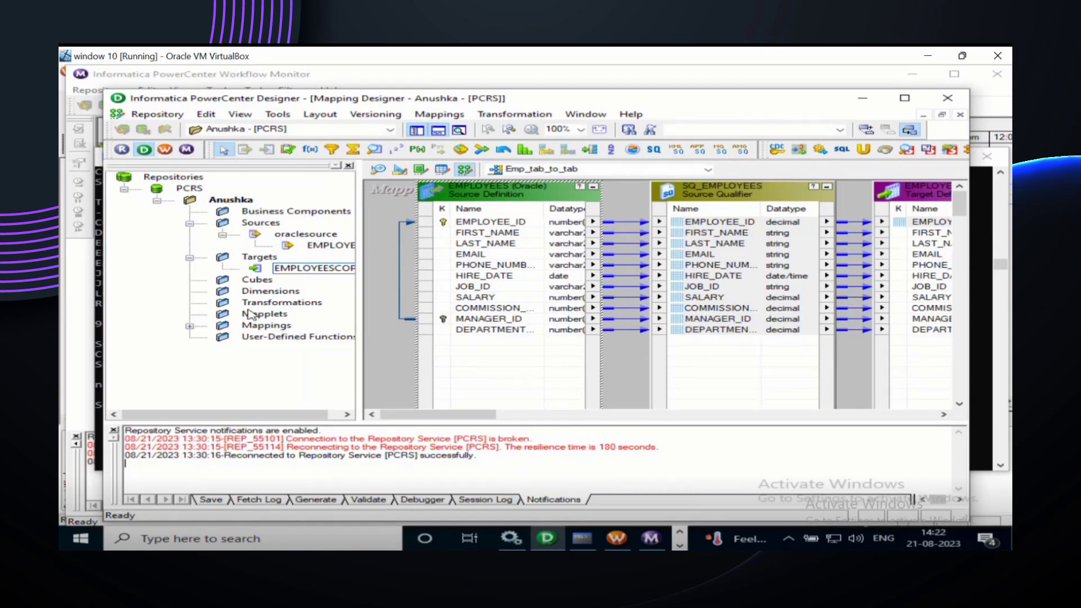
{"action": "left_click", "coordinate": [392, 289]}
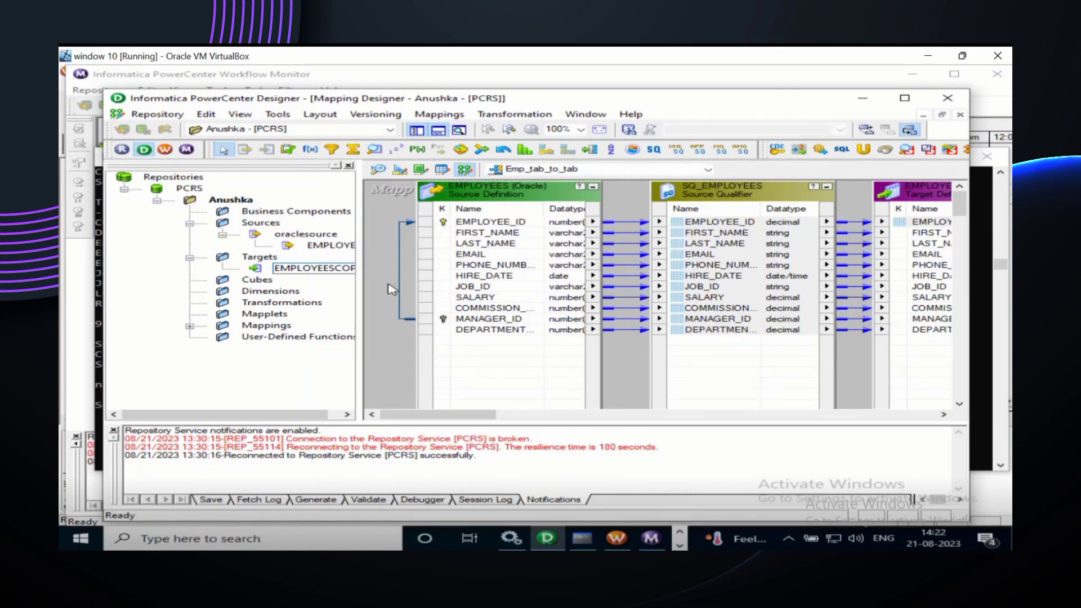
{"action": "right_click", "coordinate": [393, 290]}
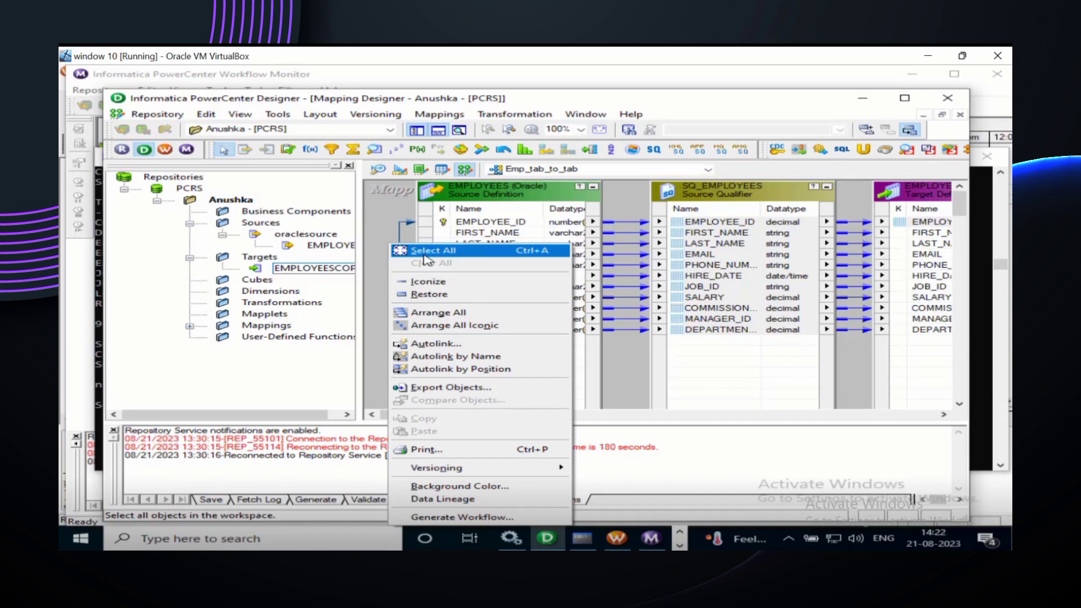
{"action": "left_click", "coordinate": [383, 311]}
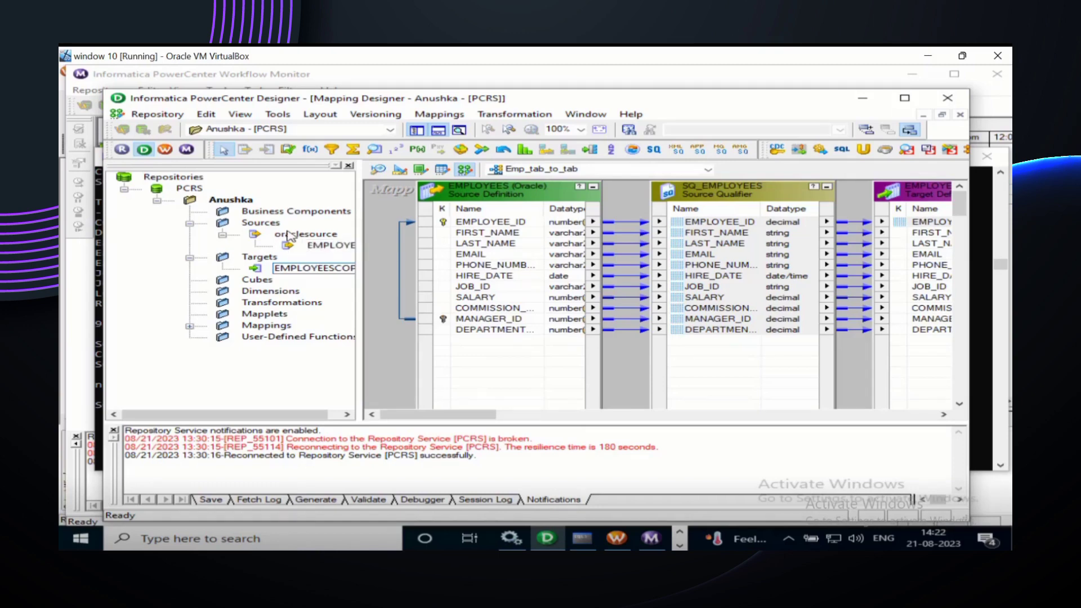
{"action": "left_click", "coordinate": [314, 248]}
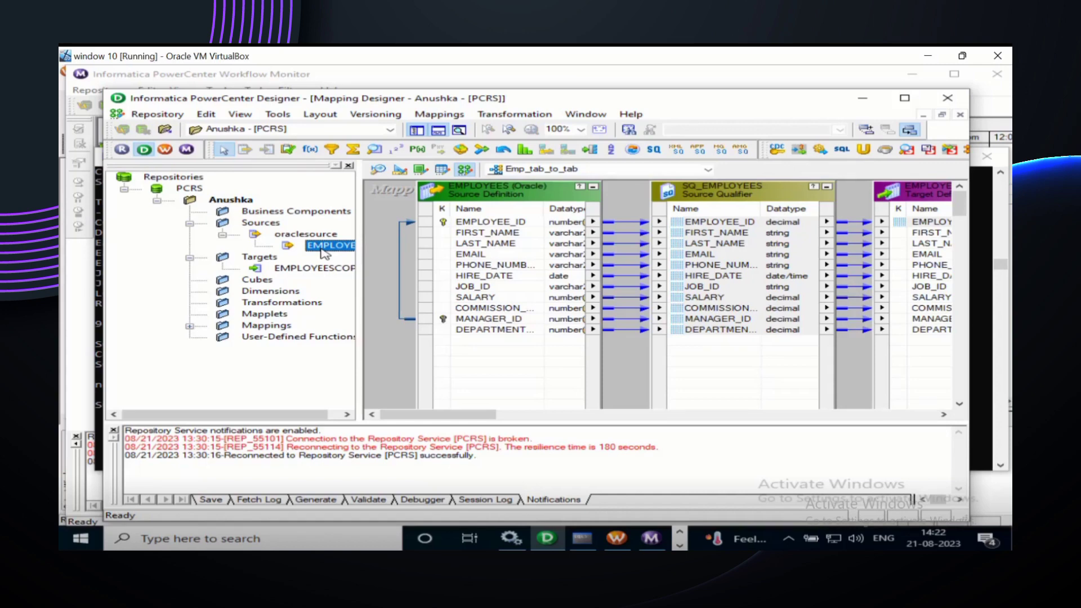
Step: Switch to the Source Analyzer showing EMPLOYEES and open the Sources menu
{"action": "left_click", "coordinate": [385, 172]}
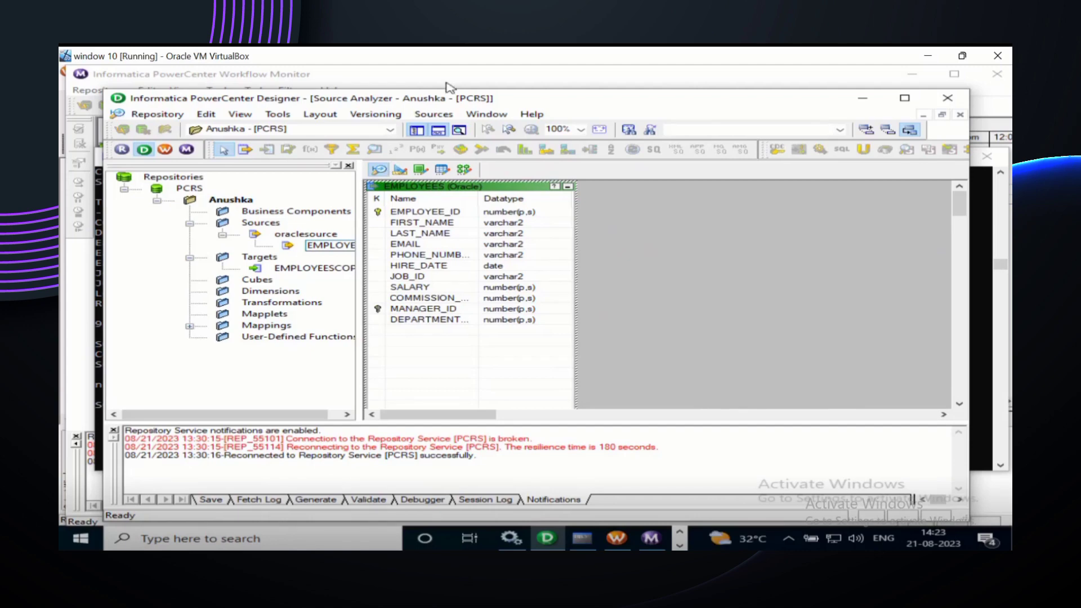
{"action": "left_click", "coordinate": [439, 117]}
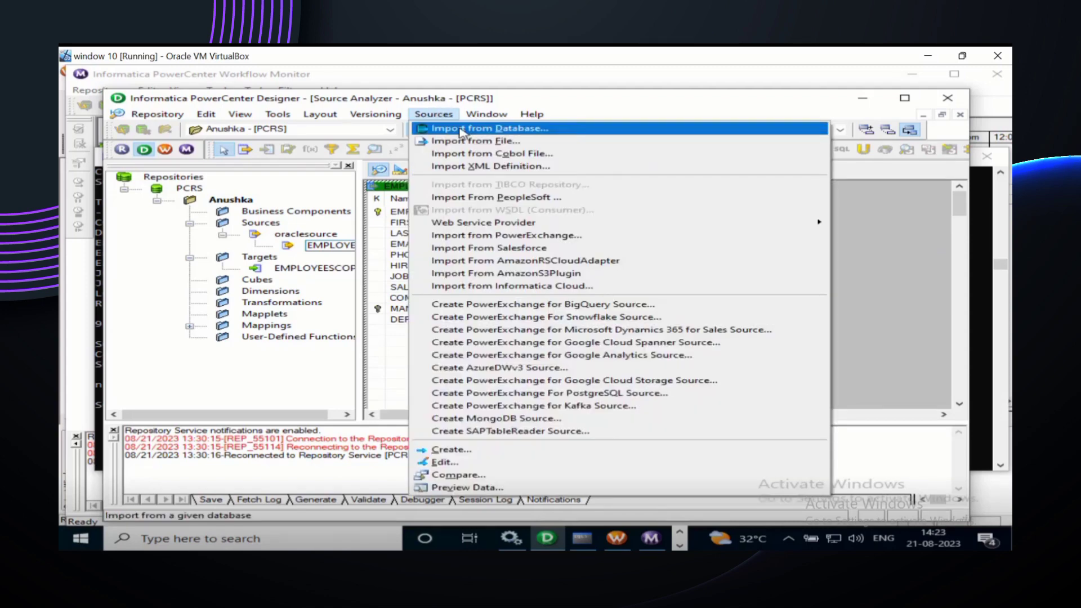
Step: Import from Database via oraclesource as HR, then expand the HR owner to show TABLES and VIEWS
{"action": "left_click", "coordinate": [461, 131]}
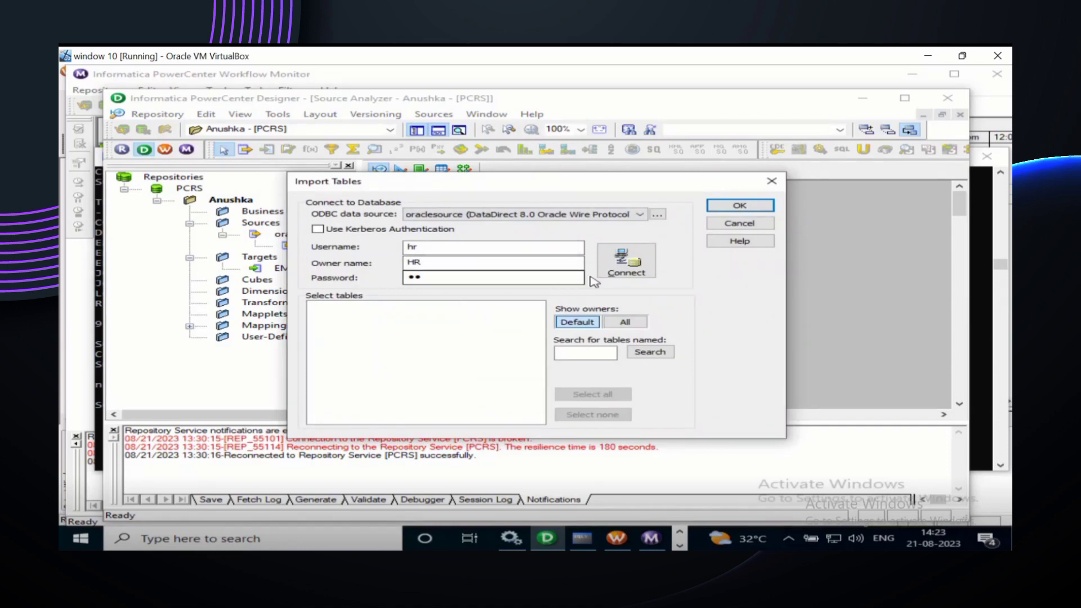
{"action": "left_click", "coordinate": [611, 273]}
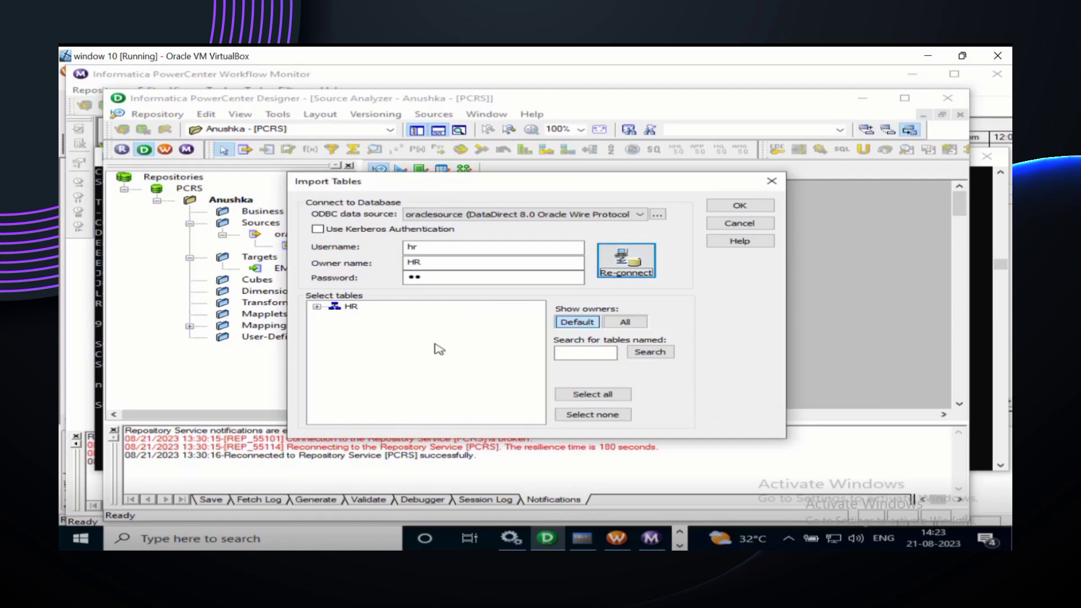
{"action": "left_click", "coordinate": [317, 308]}
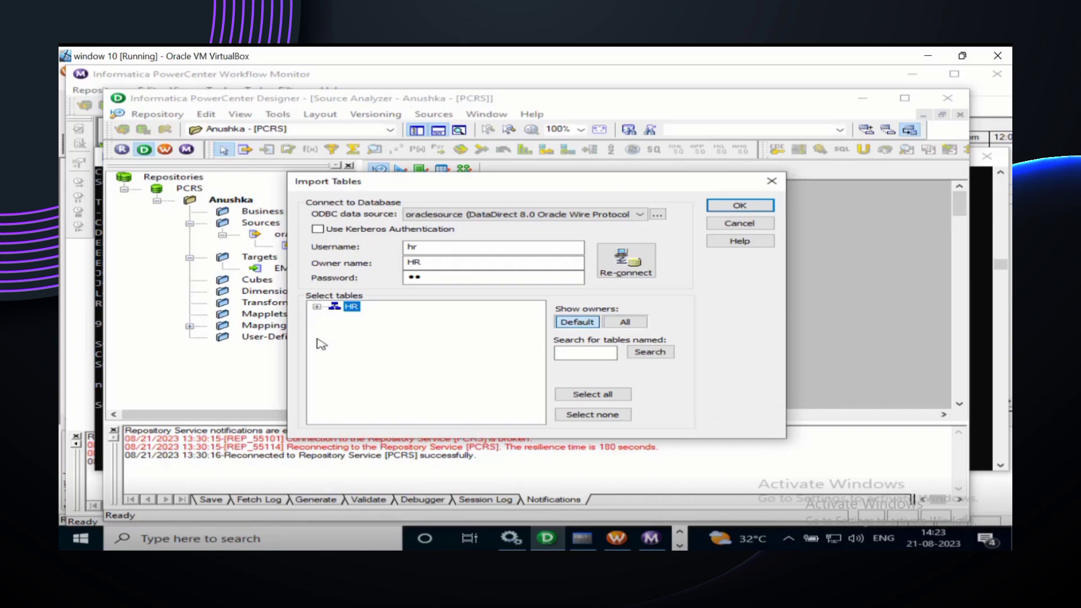
{"action": "left_click", "coordinate": [317, 307]}
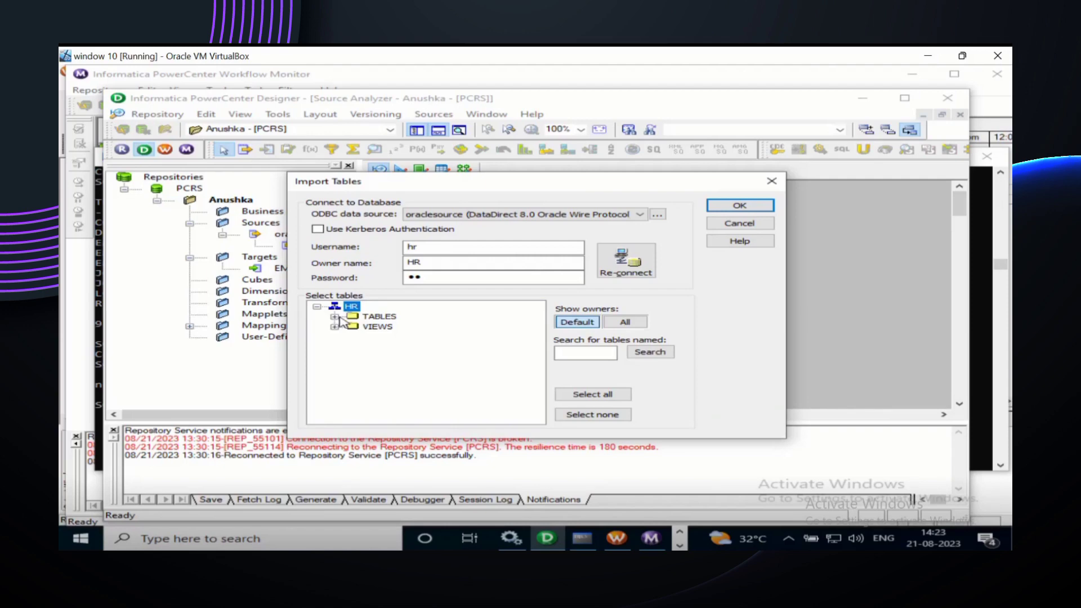
Step: Expand HR's TABLES folder and select the EMPLOYEES table for import
{"action": "left_click", "coordinate": [334, 317]}
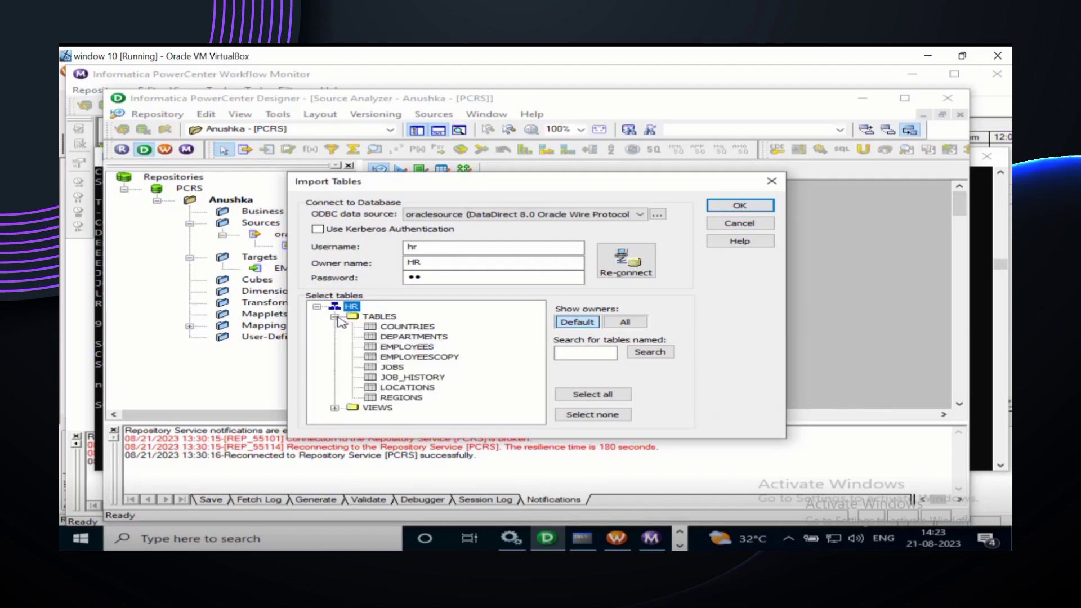
{"action": "left_click", "coordinate": [394, 349]}
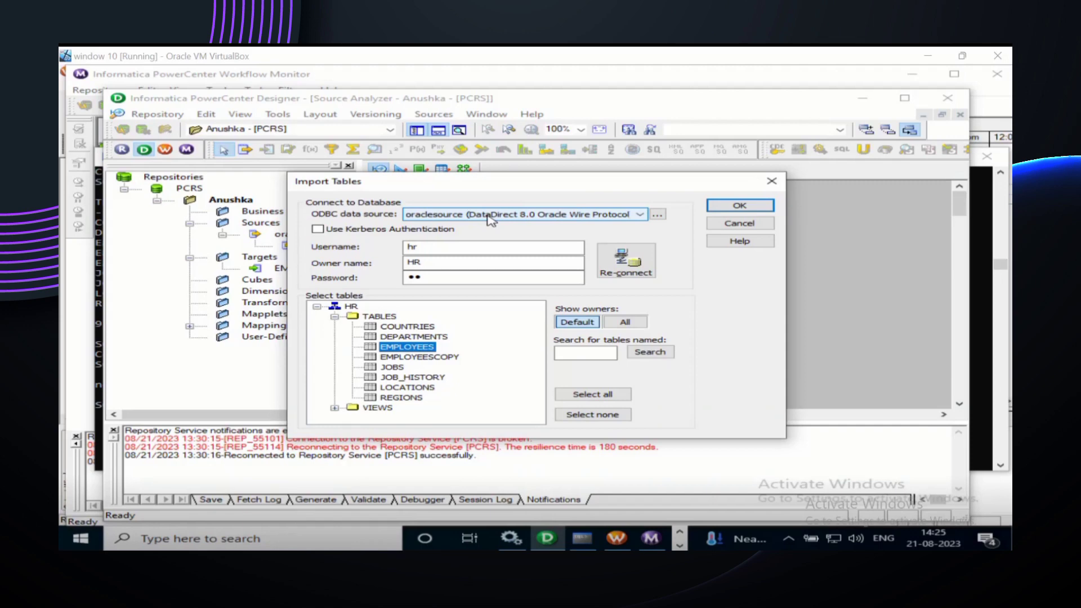
Step: Confirm the EMPLOYEES import and Replace the existing EMPLOYEES source definition
{"action": "left_click", "coordinate": [734, 204]}
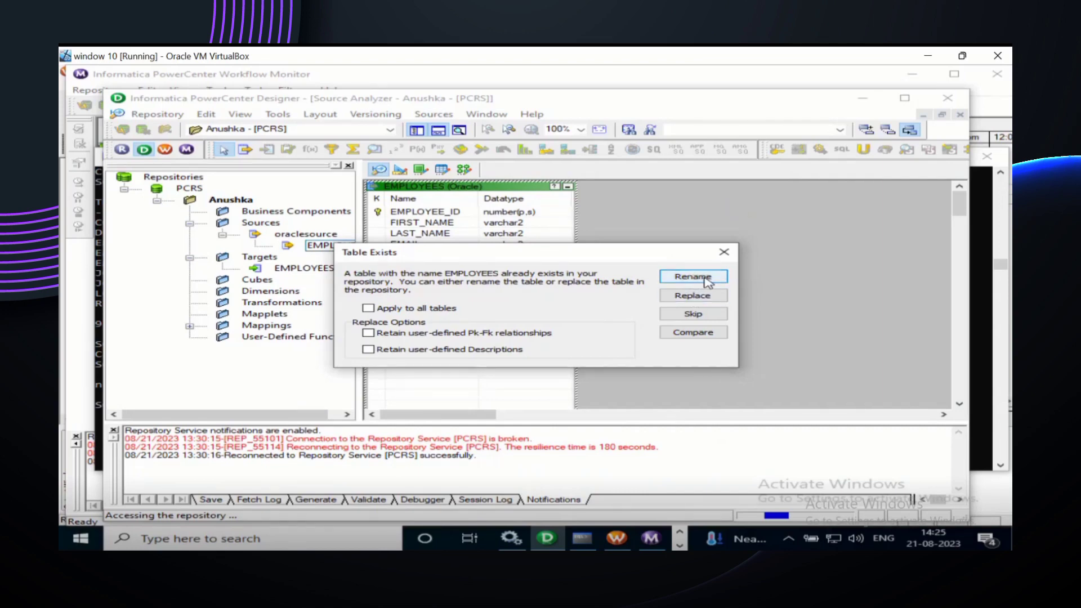
{"action": "left_click", "coordinate": [708, 299]}
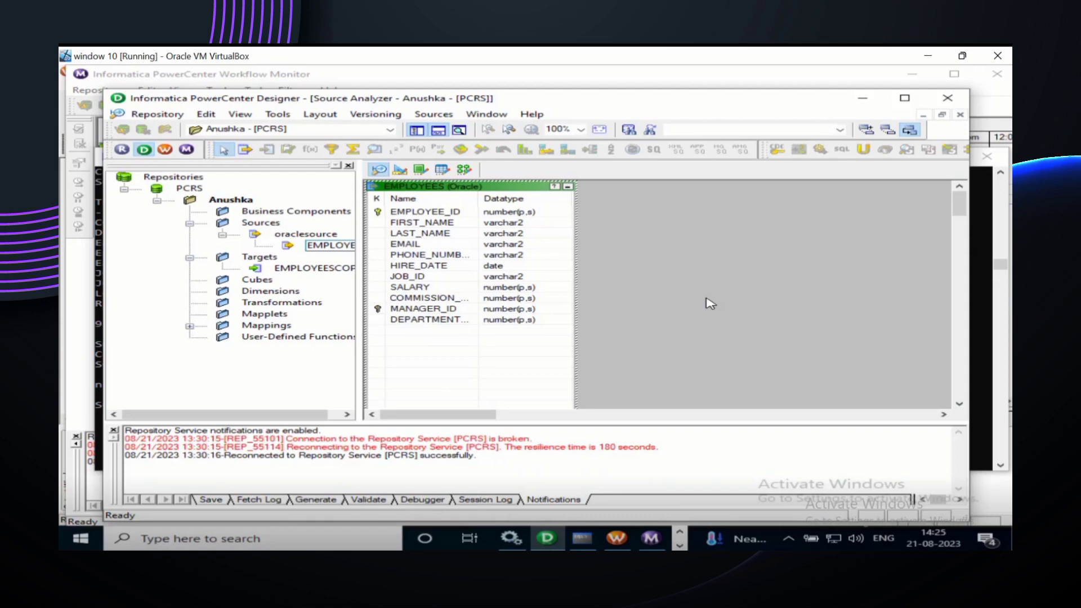
Step: Highlight the Targets folder in the Source Analyzer's Navigator tree
{"action": "left_click", "coordinate": [271, 258]}
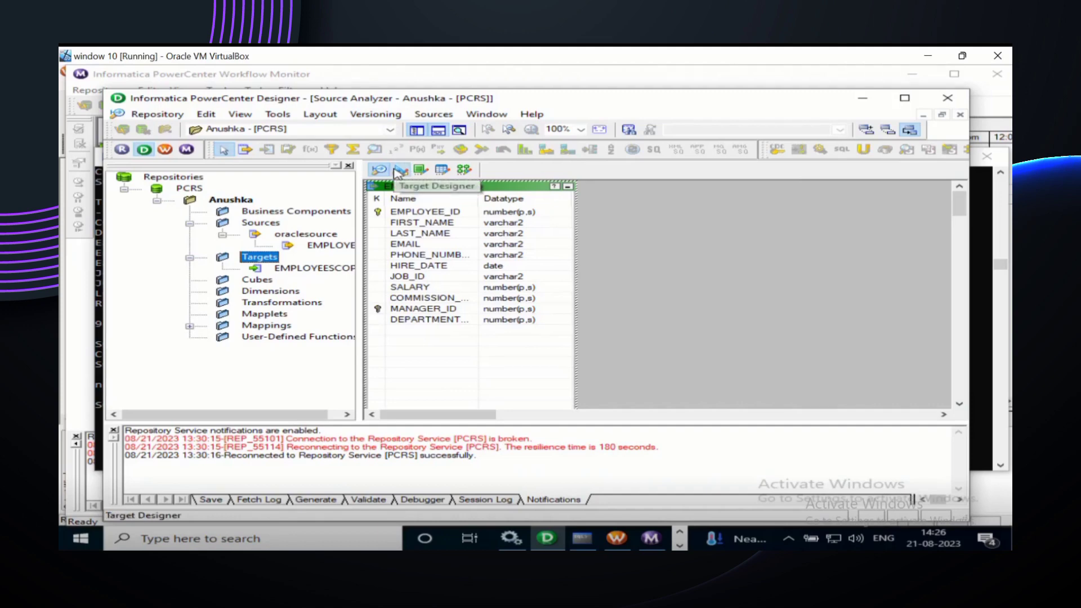
Step: Open the Target Designer displaying the EMPLOYEESCOPY target and deselect the table
{"action": "left_click", "coordinate": [399, 170]}
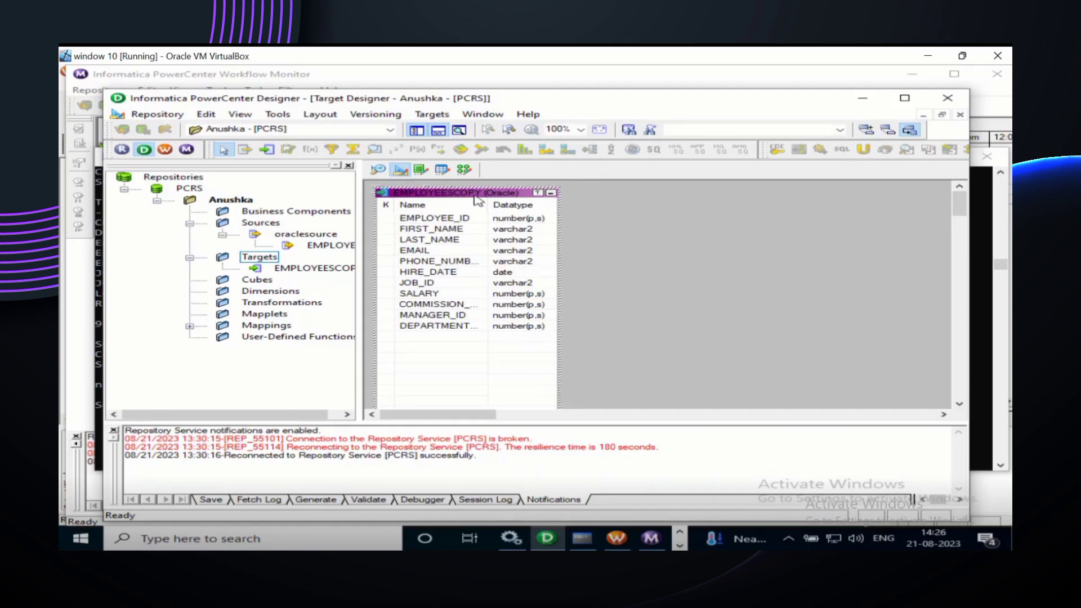
{"action": "left_click", "coordinate": [605, 221]}
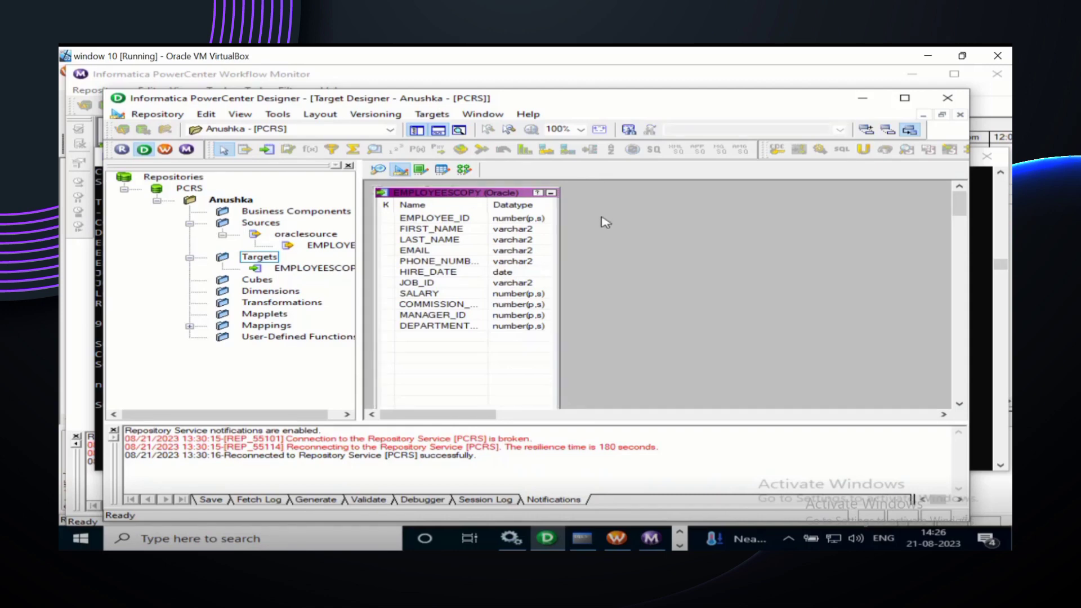
Step: Use Clear All from the canvas menu to remove EMPLOYEESCOPY from the Target Designer workspace
{"action": "right_click", "coordinate": [601, 217]}
{"action": "left_click", "coordinate": [645, 240]}
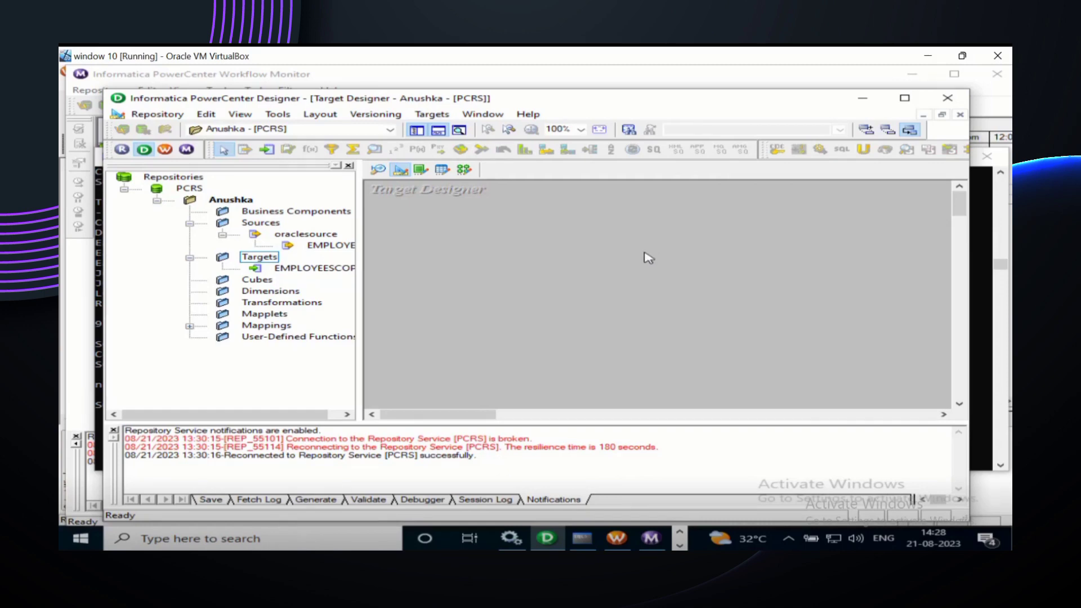
Step: Switch to the Oracle Run SQL Command Line window from the taskbar
{"action": "left_click", "coordinate": [590, 546]}
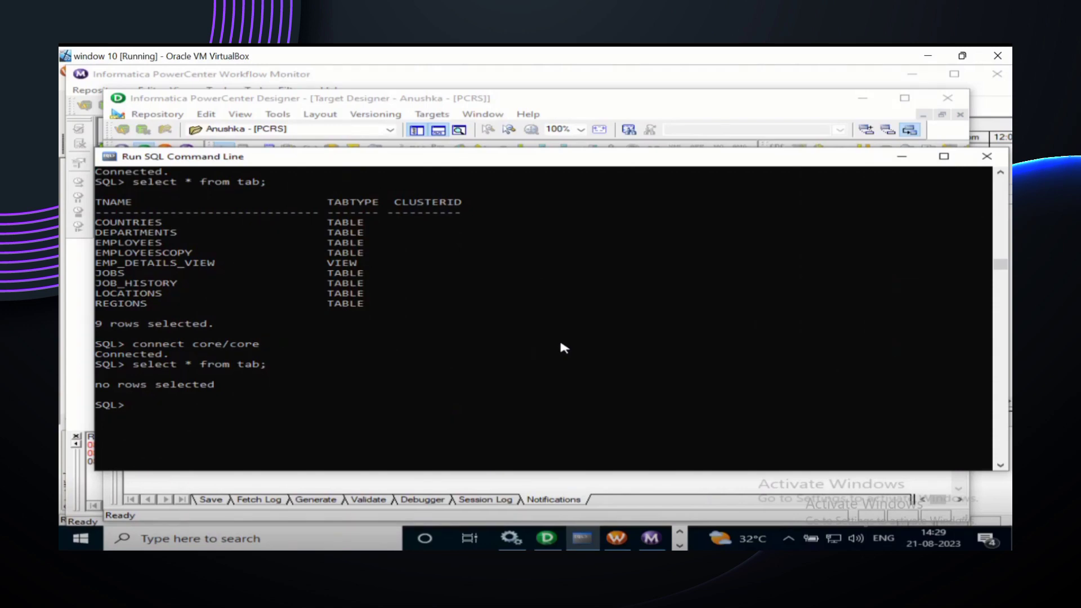
Step: Run 'create table emp_core_copy as select * from hr.employees;' to copy the HR employees table
{"action": "type", "text": "create table"}
{"action": "type", "text": "emp"}
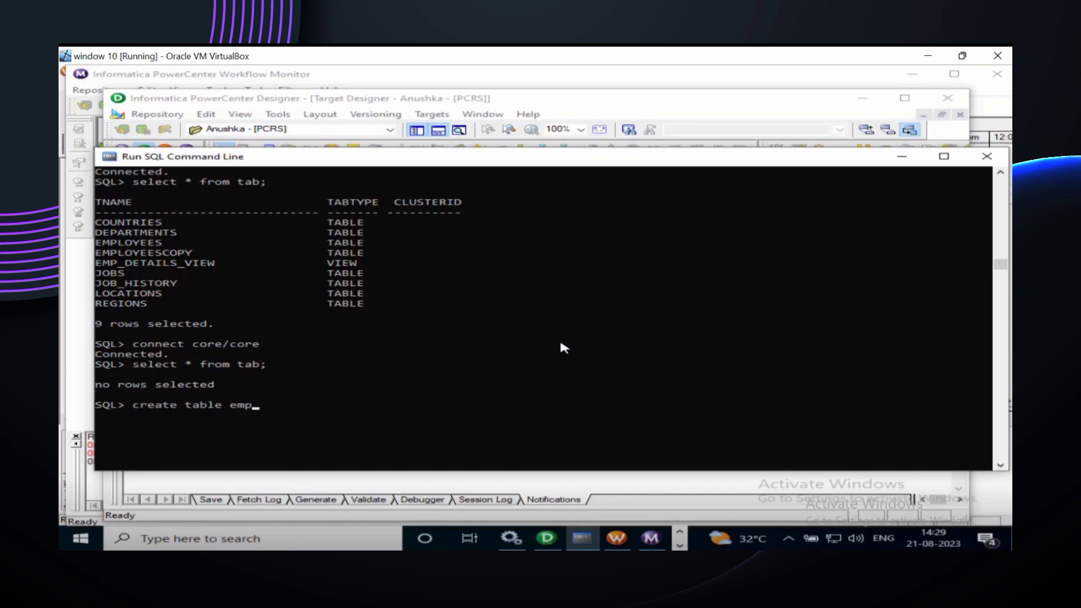
{"action": "type", "text": "_core_copy as select"}
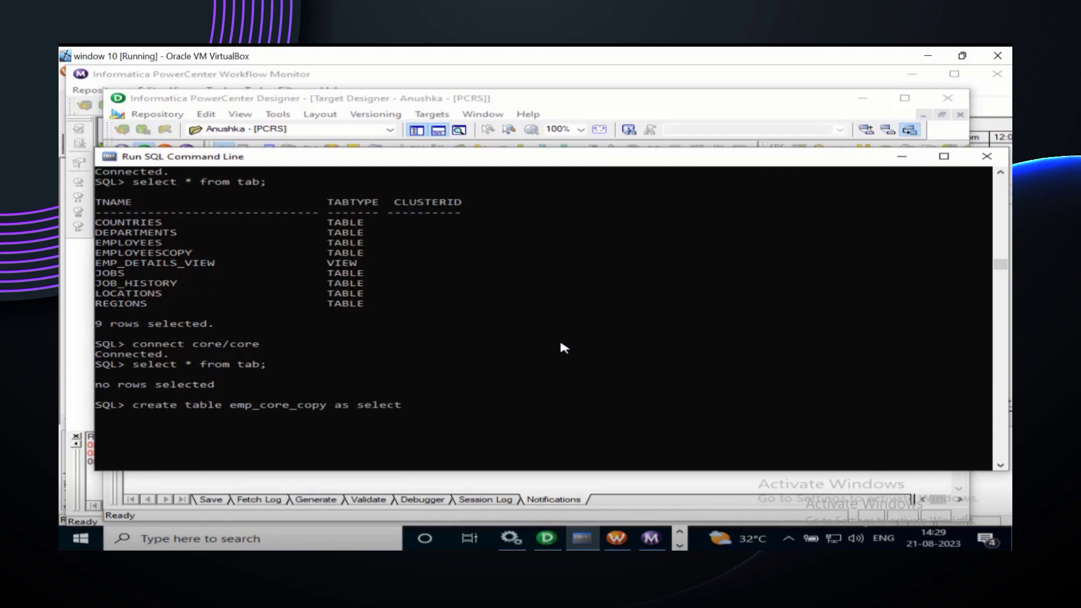
{"action": "type", "text": " * from hr.employees"}
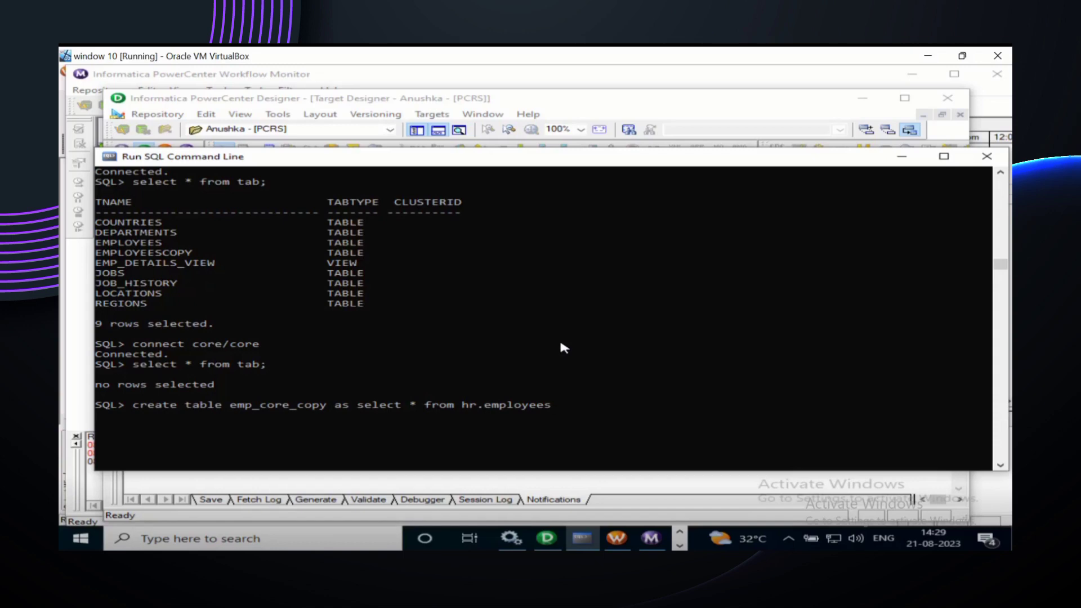
{"action": "type", "text": ";"}
{"action": "key", "text": "Return"}
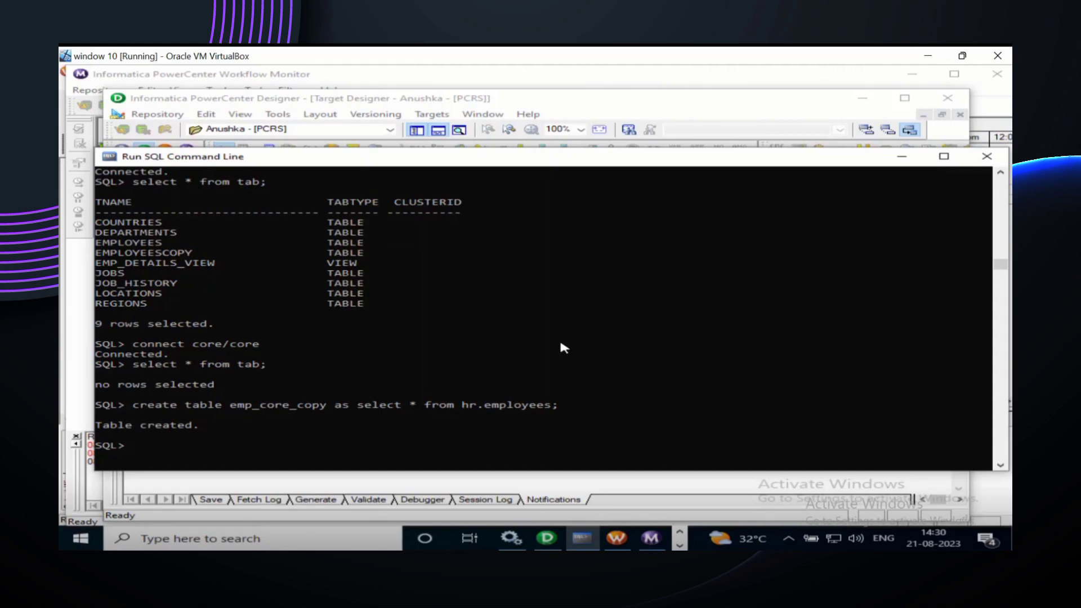
{"action": "scroll", "coordinate": [561, 343], "scroll_direction": "down", "scroll_amount": 2}
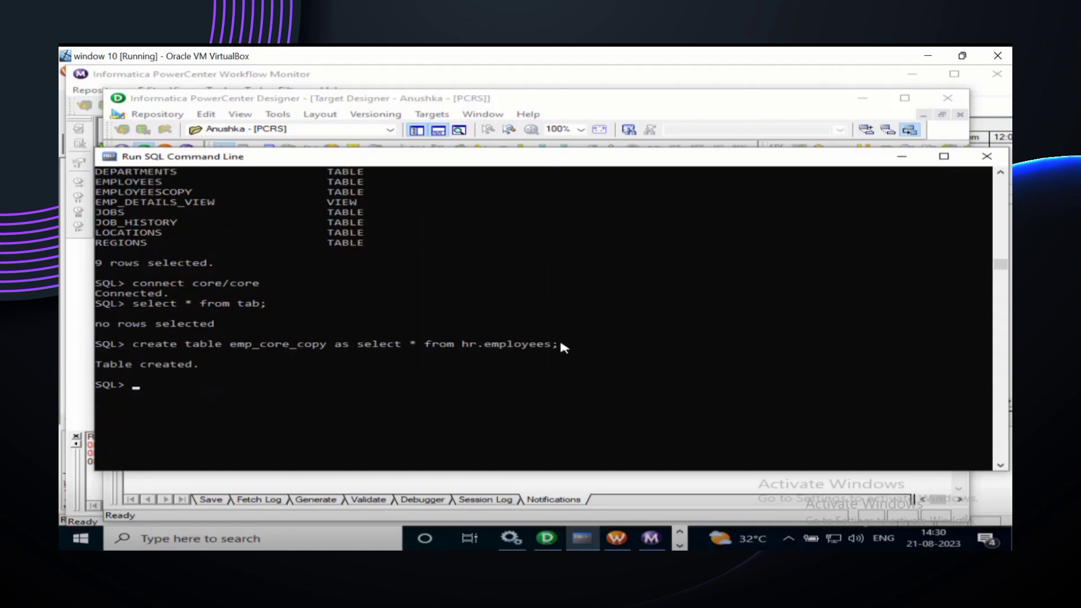
{"action": "scroll", "coordinate": [561, 343], "scroll_direction": "down", "scroll_amount": 3}
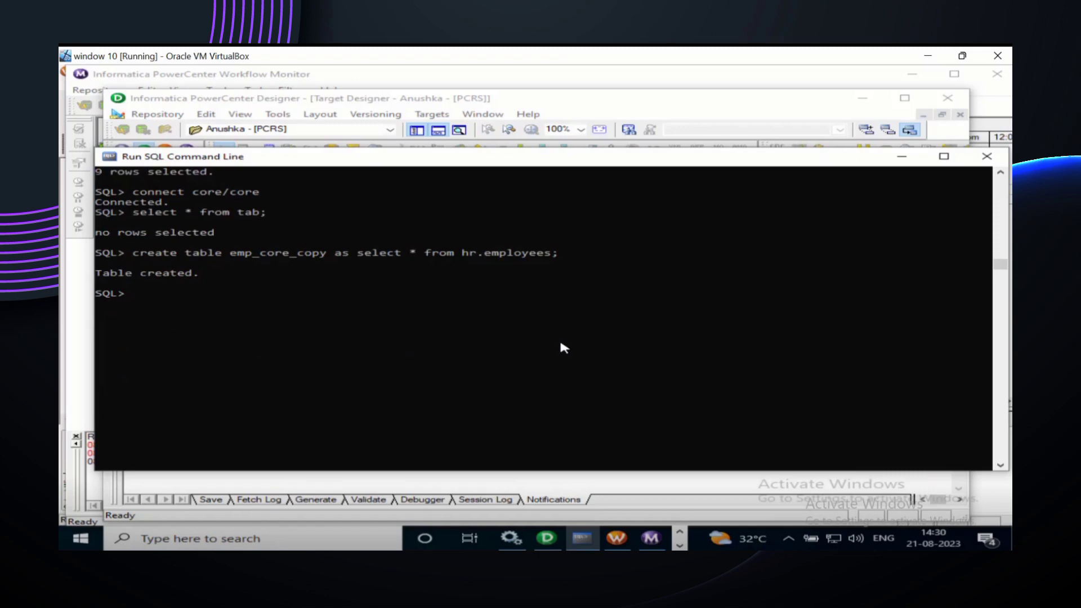
Step: Describe emp_core_copy to list its eleven columns, then enter 'select count(*) from emp_core_copy;'
{"action": "type", "text": "desc emp_cor"}
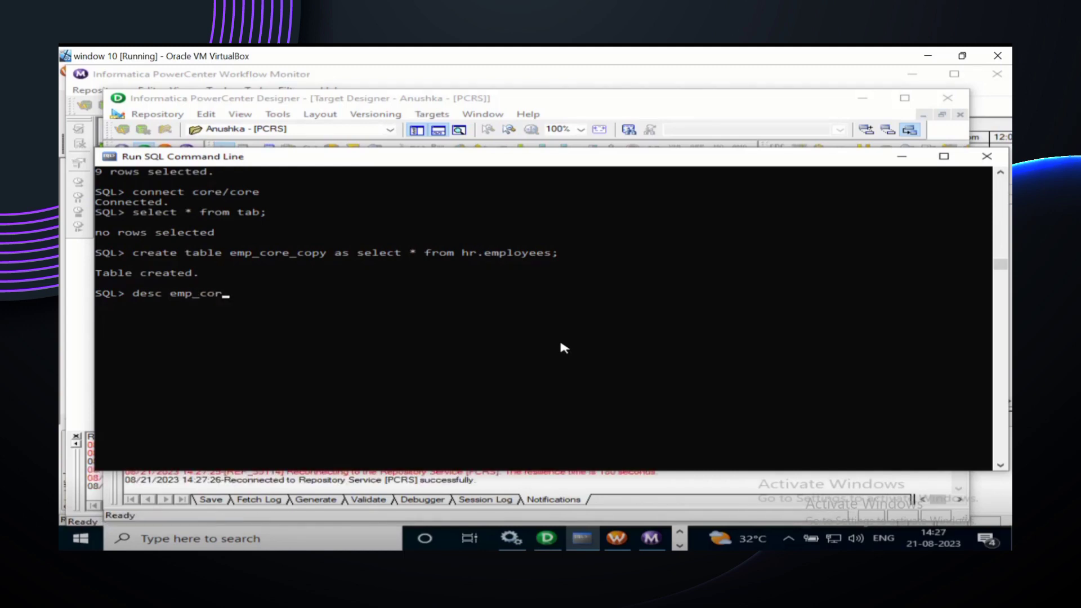
{"action": "type", "text": "e_copy;"}
{"action": "key", "text": "Return"}
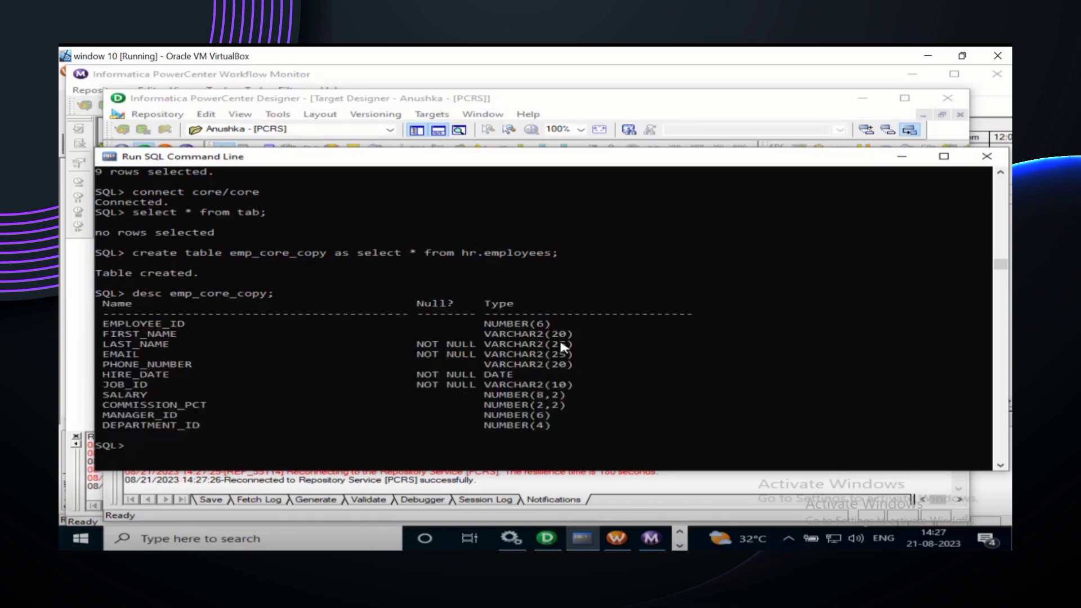
{"action": "scroll", "coordinate": [680, 383], "scroll_direction": "down", "scroll_amount": 2}
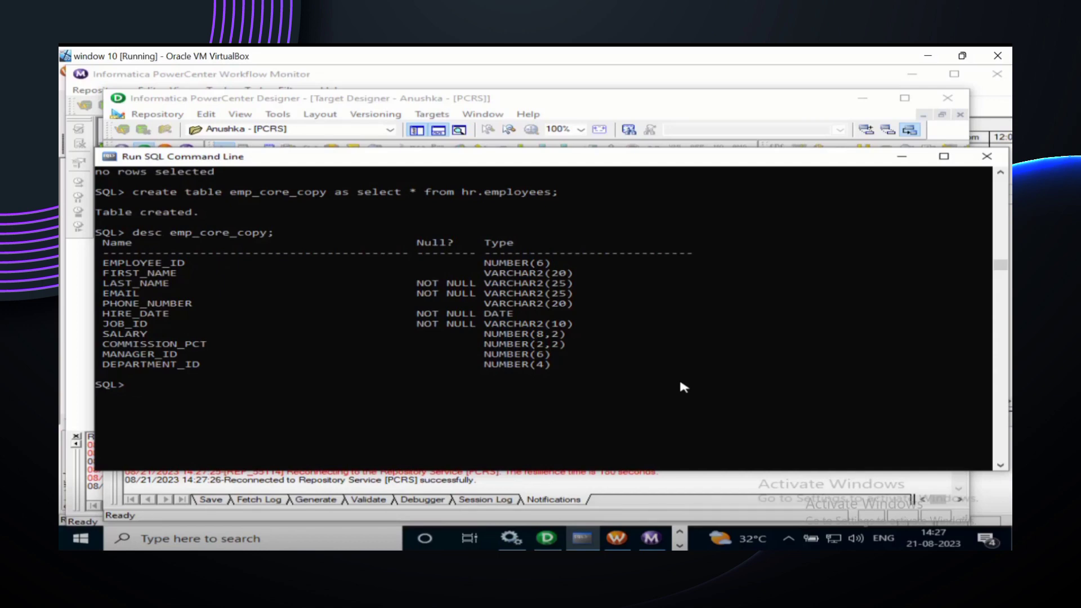
{"action": "type", "text": "select count(*) from "}
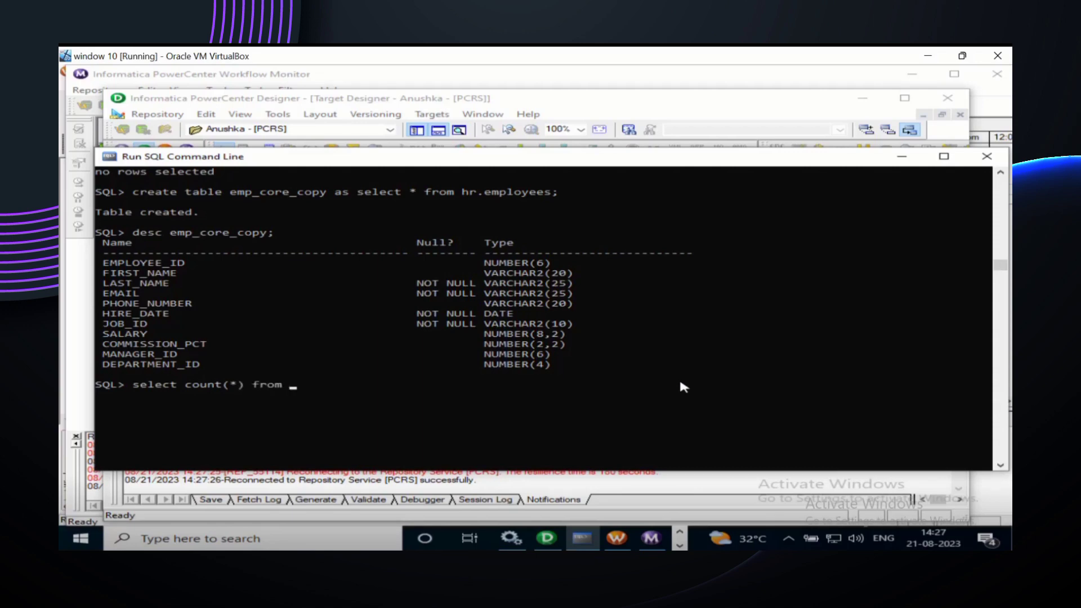
{"action": "type", "text": "emp_core_copy;"}
Step: Count emp_core_copy's rows (107) and attempt 'truncate emp_core_copy;' without the TABLE keyword
{"action": "key", "text": "Return"}
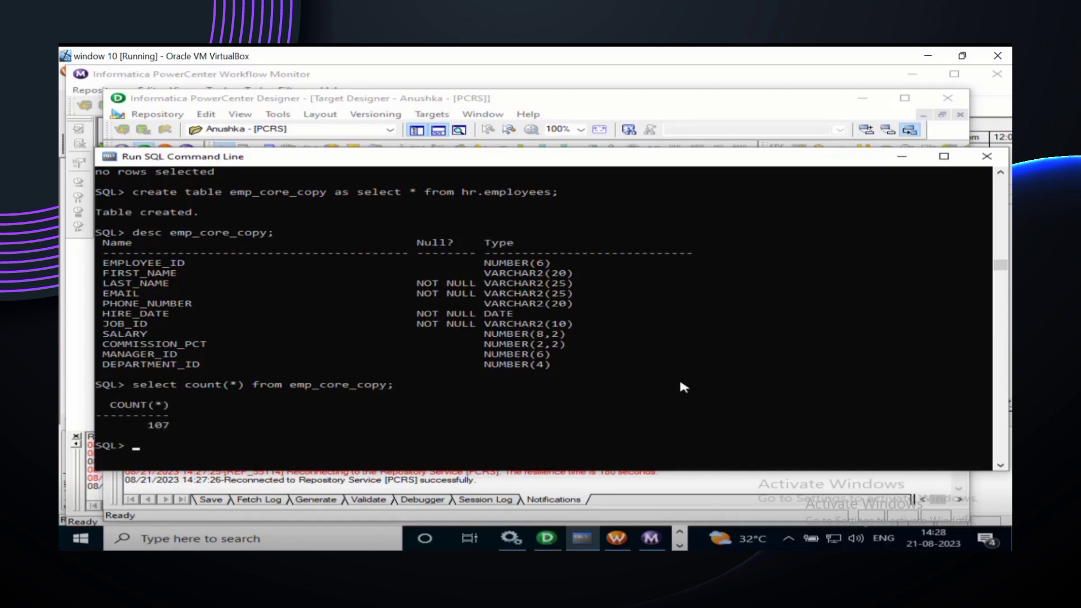
{"action": "type", "text": "truncate emp_core_cpo"}
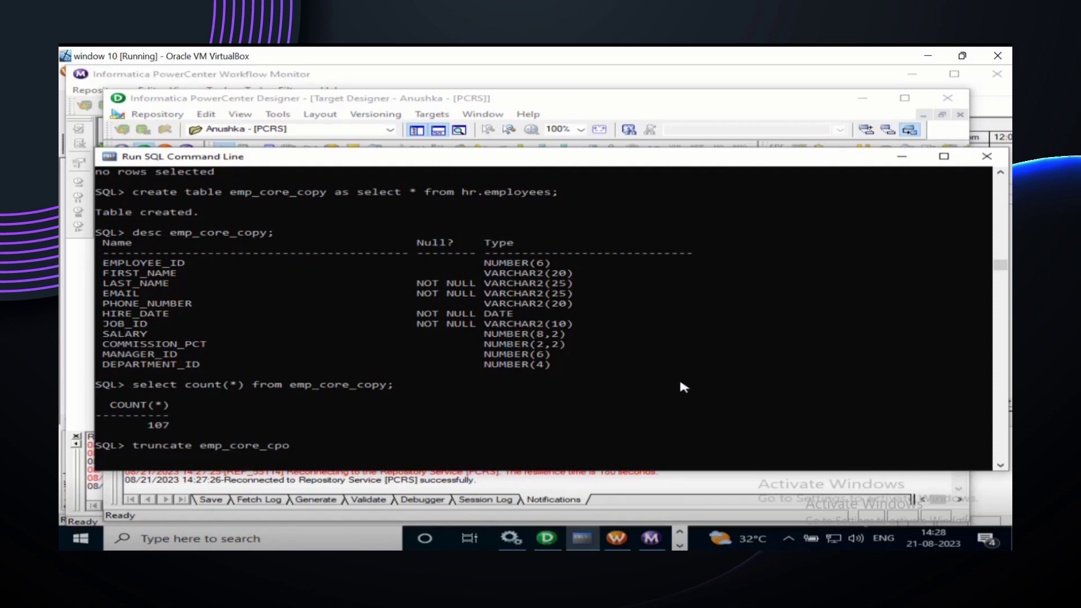
{"action": "key", "text": "BackSpace"}
{"action": "key", "text": "BackSpace"}
{"action": "type", "text": "opy;"}
{"action": "key", "text": "Return"}
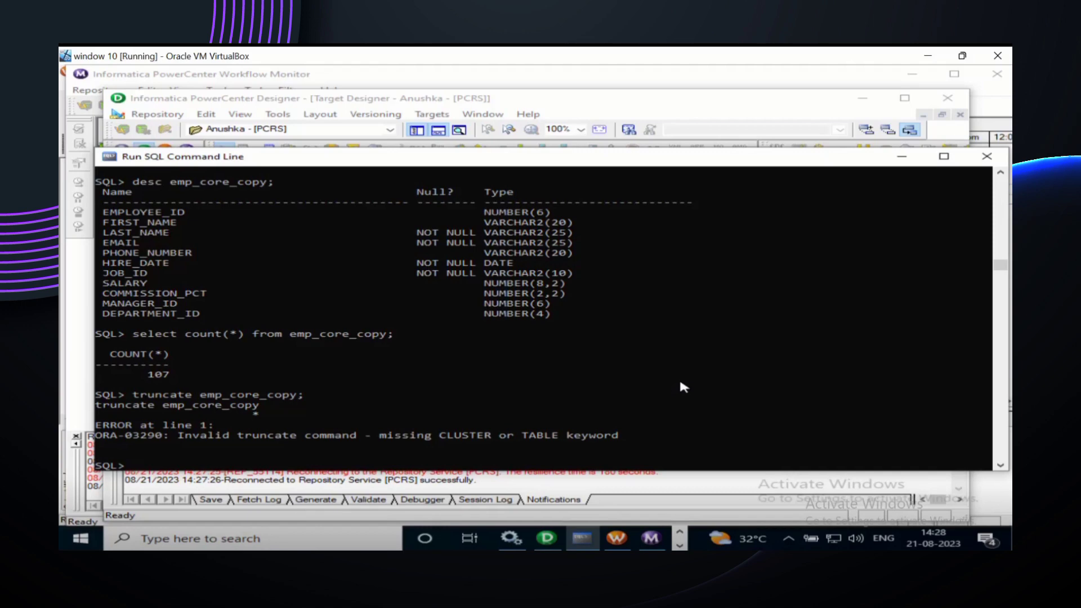
Step: Correct and run 'truncate table emp_core_copy;', then rerun the count to confirm 0 rows
{"action": "key", "text": "Up"}
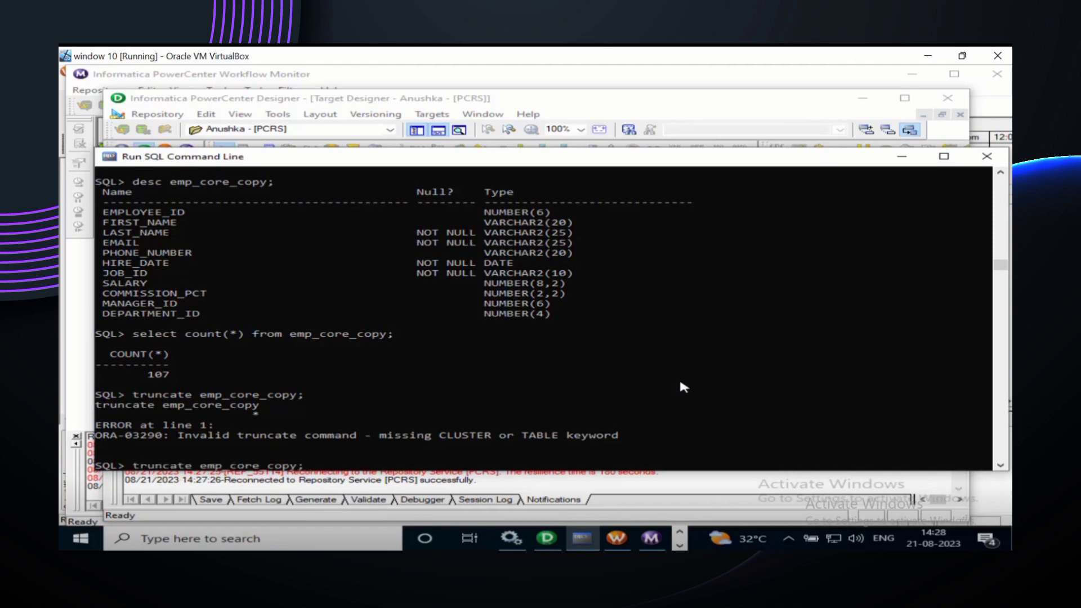
{"action": "key", "text": "Left"}
{"action": "key", "text": "Left"}
{"action": "key", "text": "Left"}
{"action": "key", "text": "Left"}
{"action": "key", "text": "Left"}
{"action": "key", "text": "Left"}
{"action": "key", "text": "Left"}
{"action": "key", "text": "Left"}
{"action": "key", "text": "Left"}
{"action": "key", "text": "Left"}
{"action": "key", "text": "Left"}
{"action": "key", "text": "Left"}
{"action": "key", "text": "Left"}
{"action": "key", "text": "Left"}
{"action": "type", "text": "ta"}
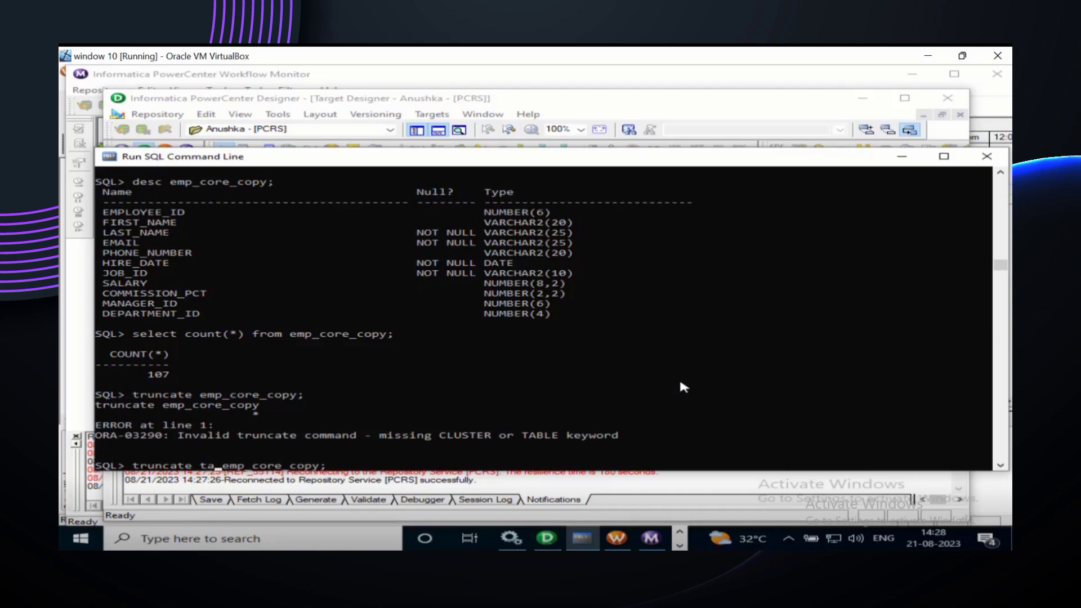
{"action": "type", "text": "ble"}
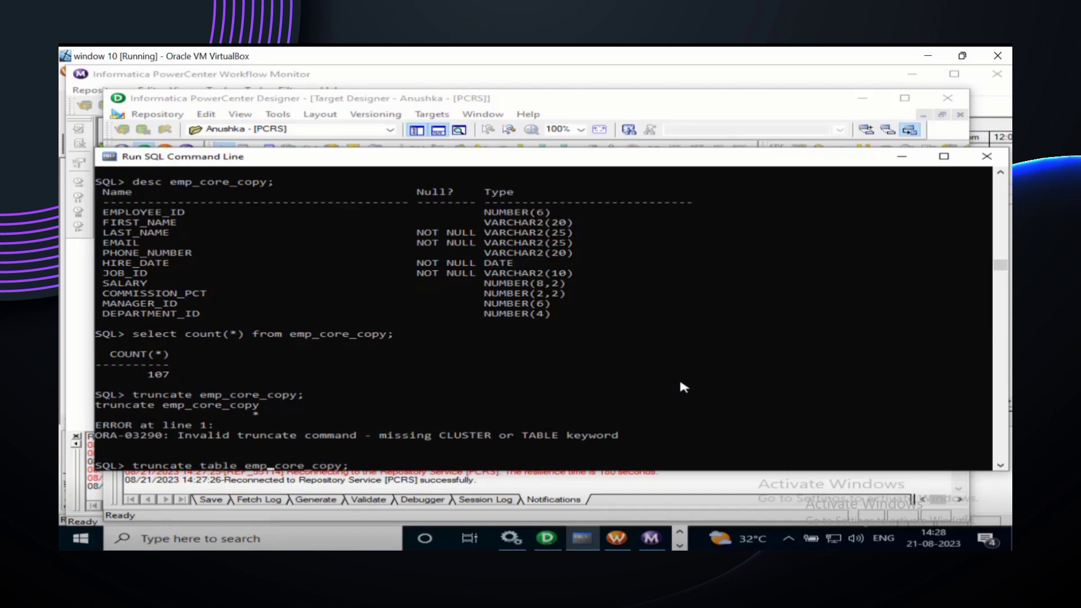
{"action": "key", "text": "End"}
{"action": "key", "text": "Return"}
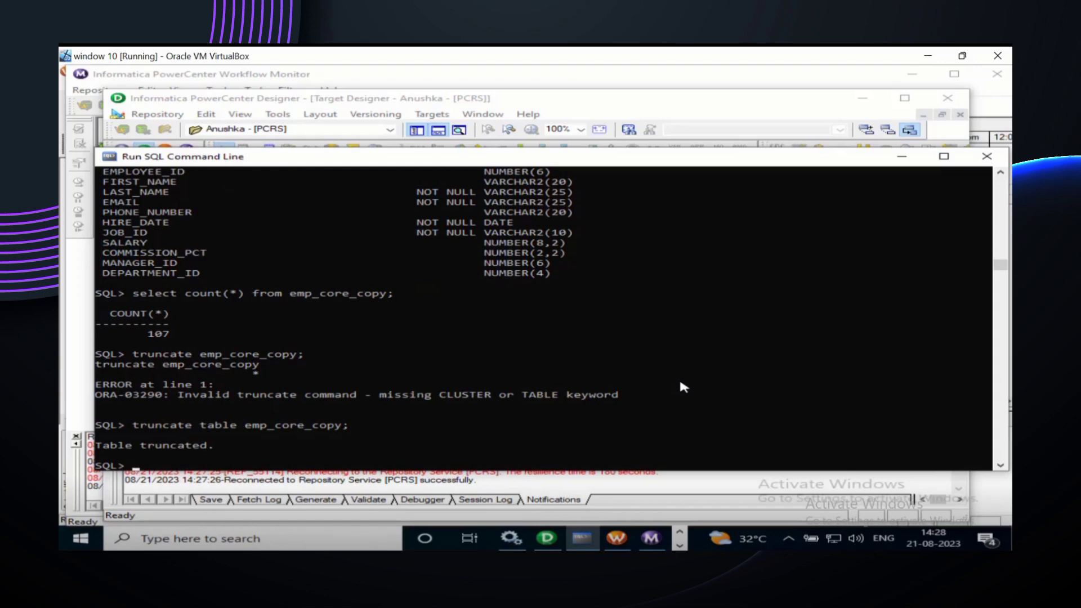
{"action": "key", "text": "Up"}
{"action": "key", "text": "Up"}
{"action": "key", "text": "Up"}
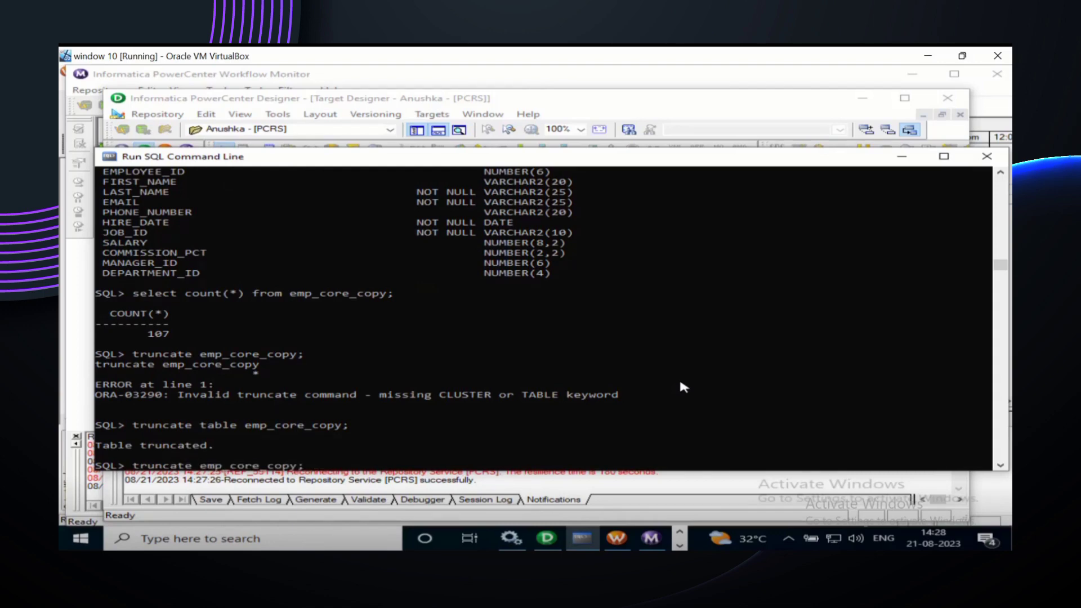
{"action": "key", "text": "Return"}
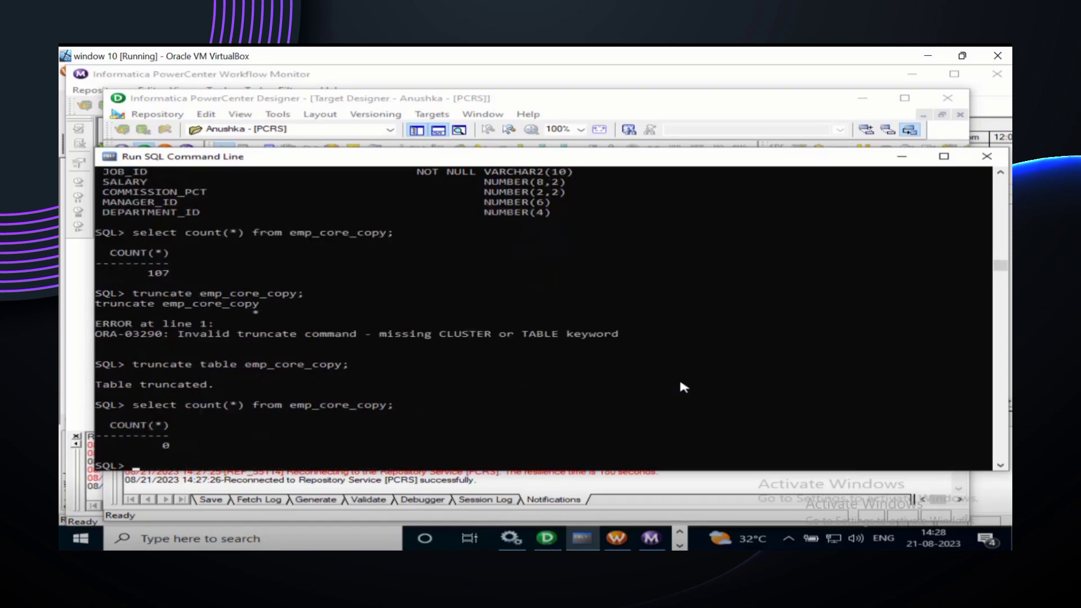
{"action": "scroll", "coordinate": [679, 387], "scroll_direction": "down", "scroll_amount": 2}
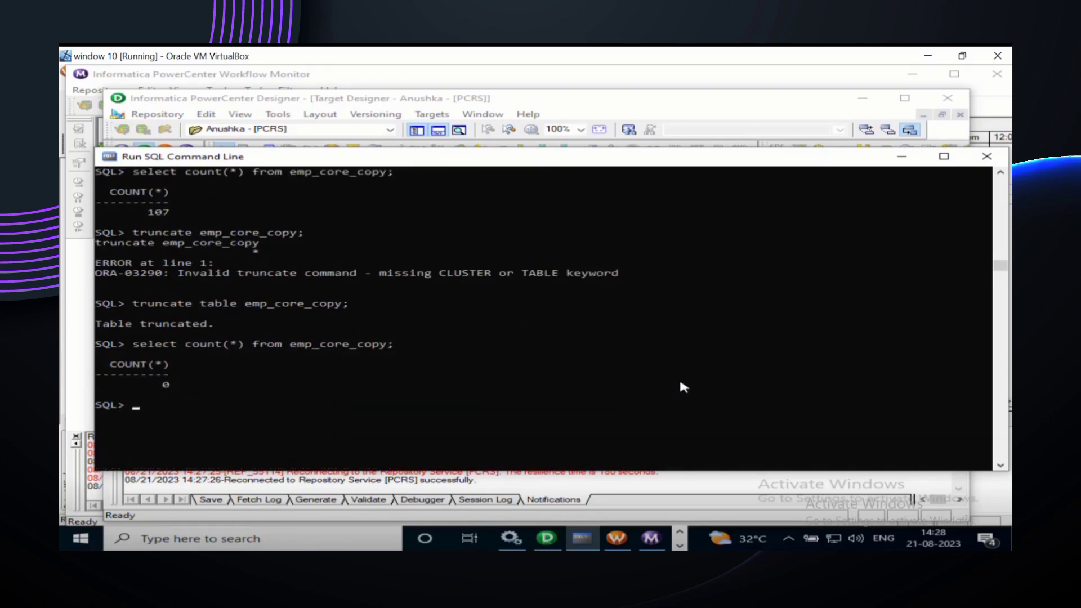
{"action": "scroll", "coordinate": [682, 386], "scroll_direction": "up", "scroll_amount": 5}
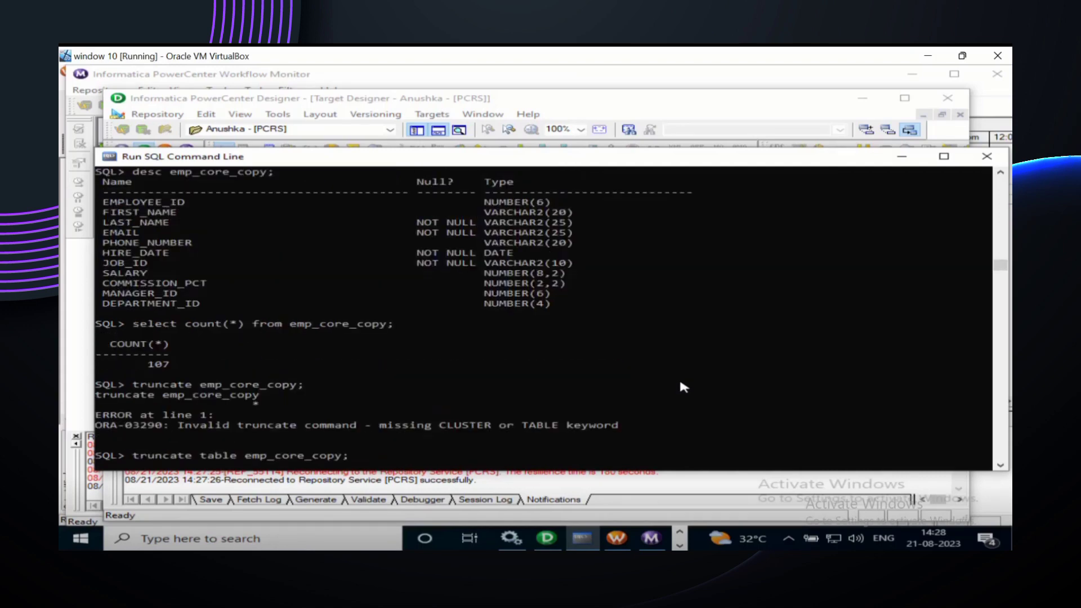
{"action": "scroll", "coordinate": [690, 367], "scroll_direction": "up", "scroll_amount": 2}
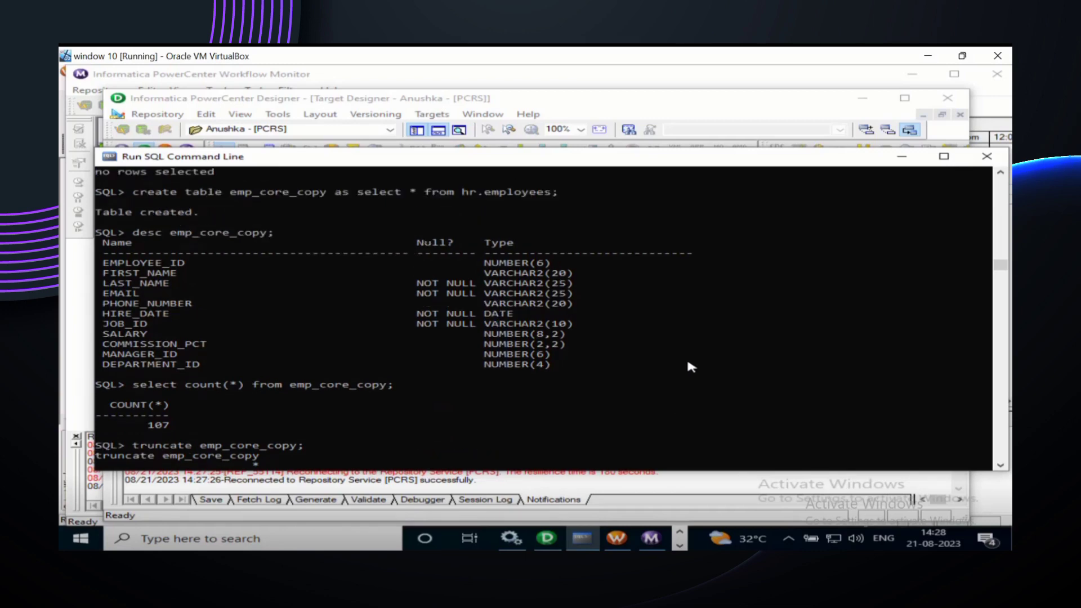
{"action": "scroll", "coordinate": [690, 366], "scroll_direction": "up", "scroll_amount": 3}
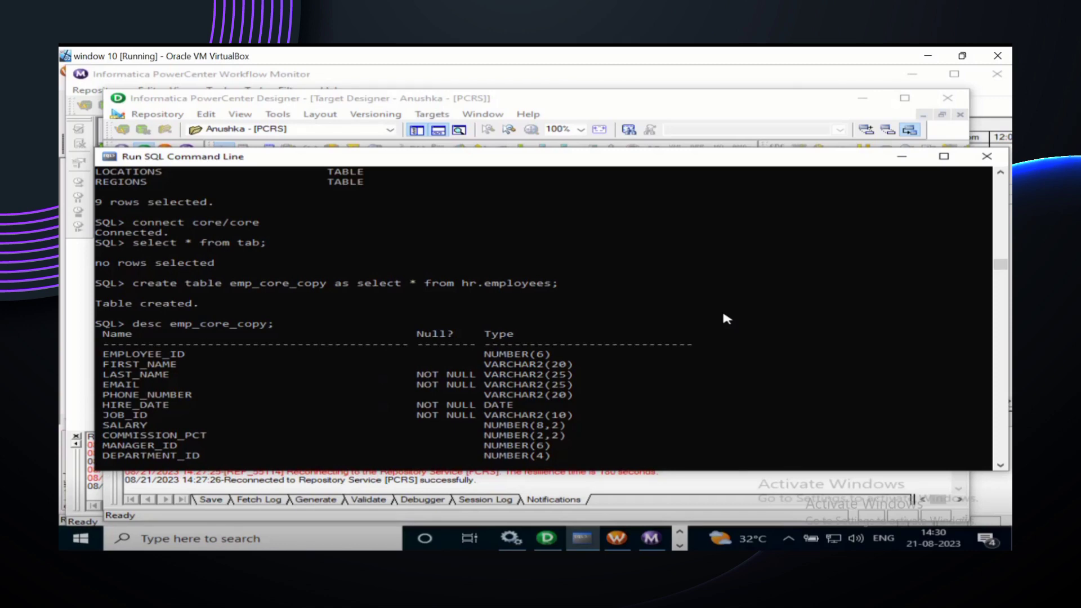
Step: Bring PowerCenter Designer forward and move from Source Analyzer to the empty Target Designer workspace
{"action": "left_click", "coordinate": [550, 546]}
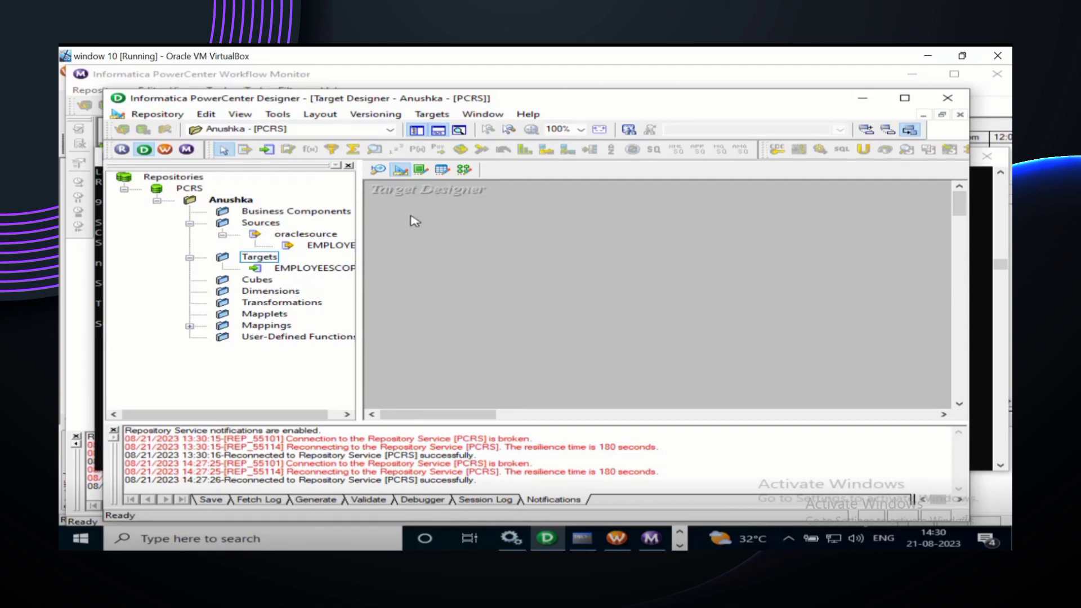
{"action": "left_click", "coordinate": [380, 170]}
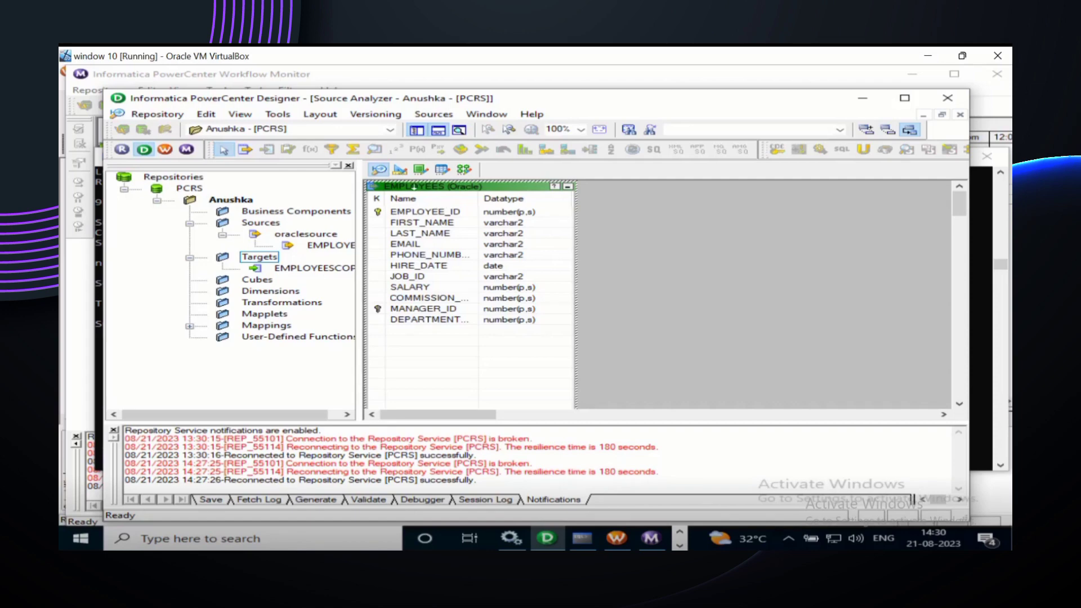
{"action": "left_click", "coordinate": [400, 170]}
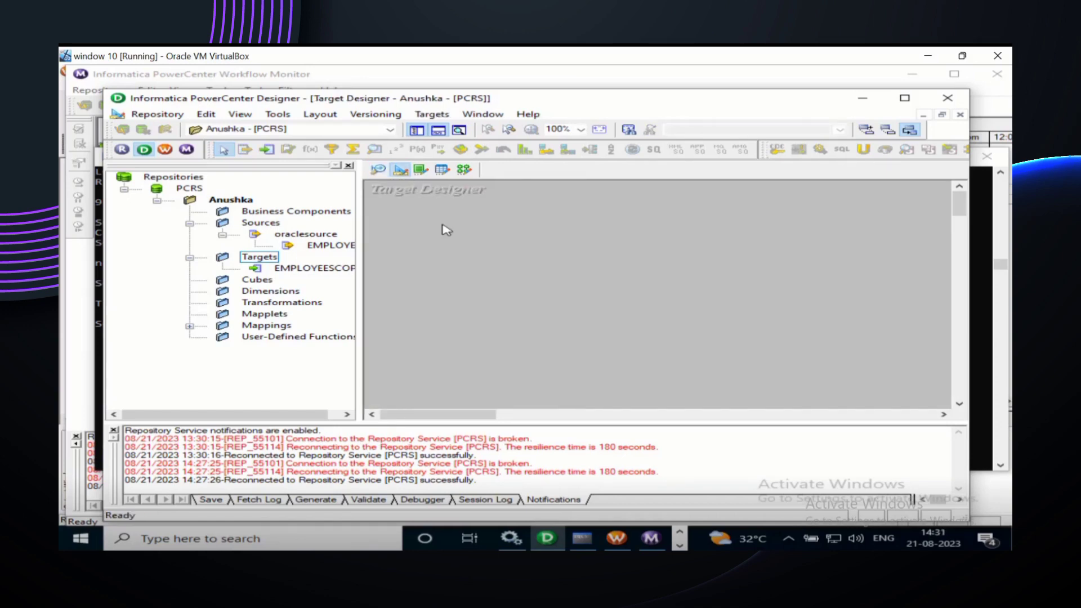
Step: Start Targets > Import from Database with oracletarget as the ODBC data source
{"action": "left_click", "coordinate": [431, 116]}
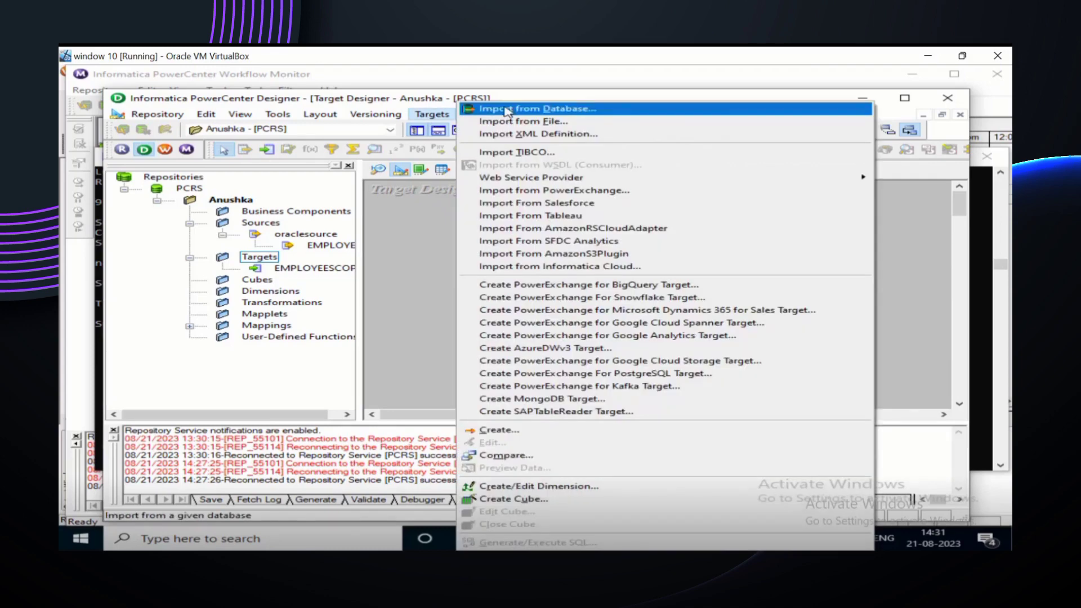
{"action": "left_click", "coordinate": [508, 110]}
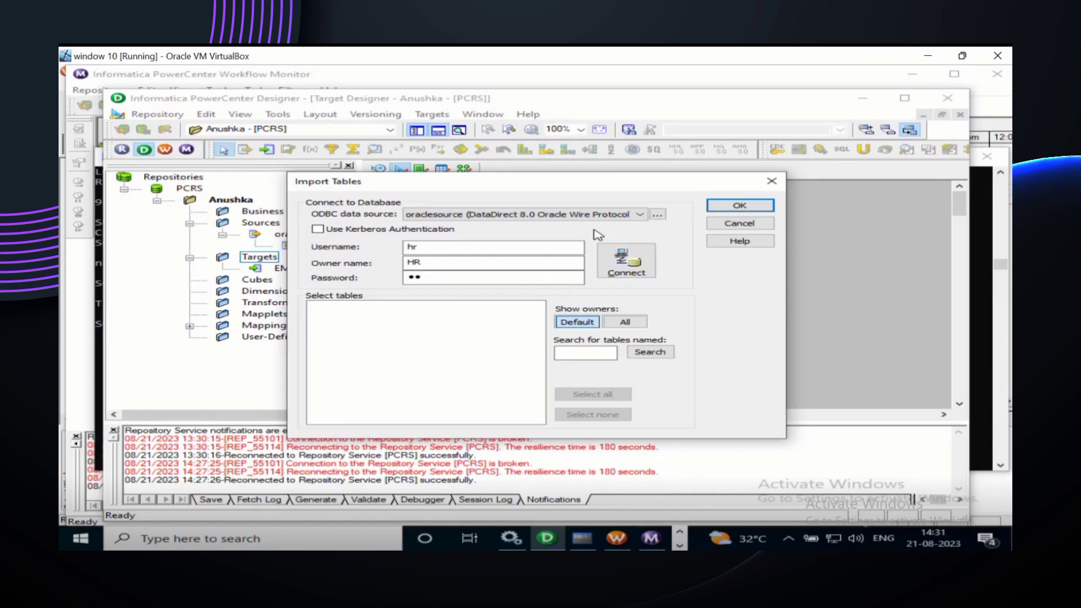
{"action": "left_click", "coordinate": [640, 214]}
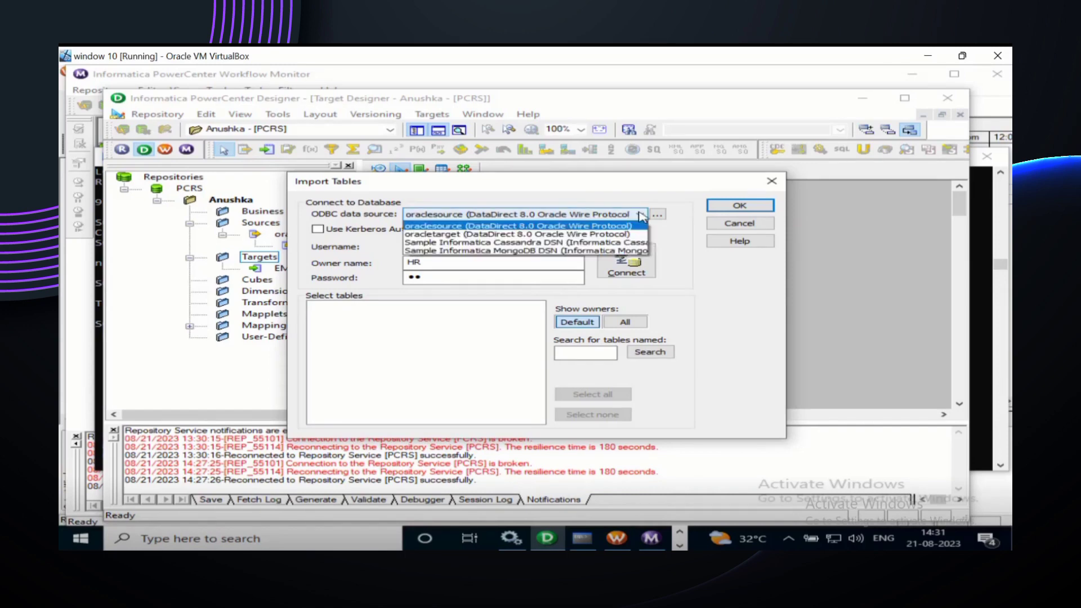
{"action": "left_click", "coordinate": [606, 234]}
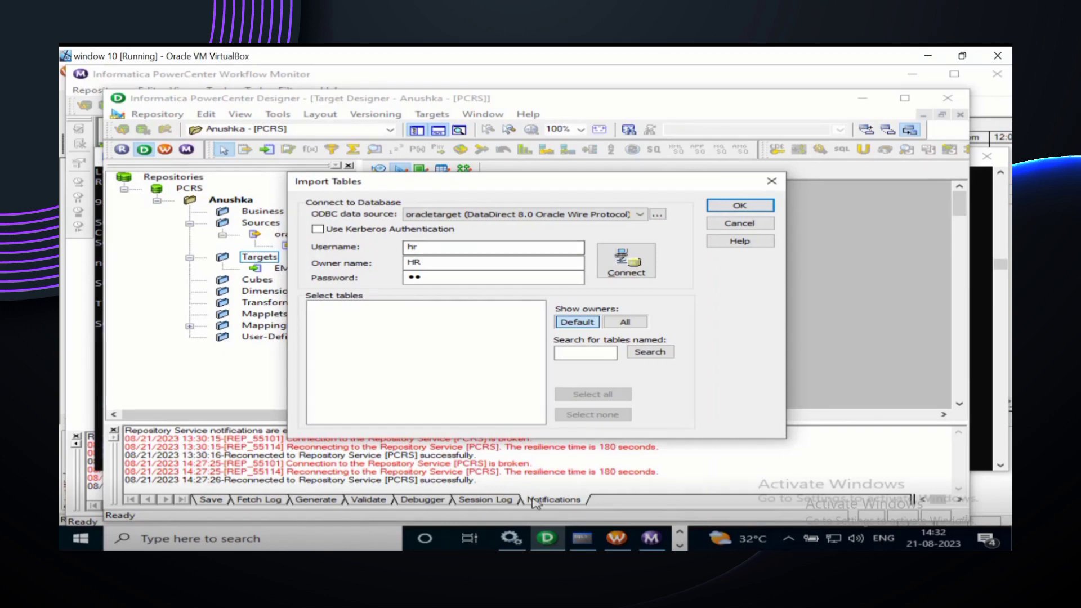
Step: Bring the SQL*Plus window showing emp_core_copy's eleven-column structure back to the front
{"action": "left_click", "coordinate": [582, 539]}
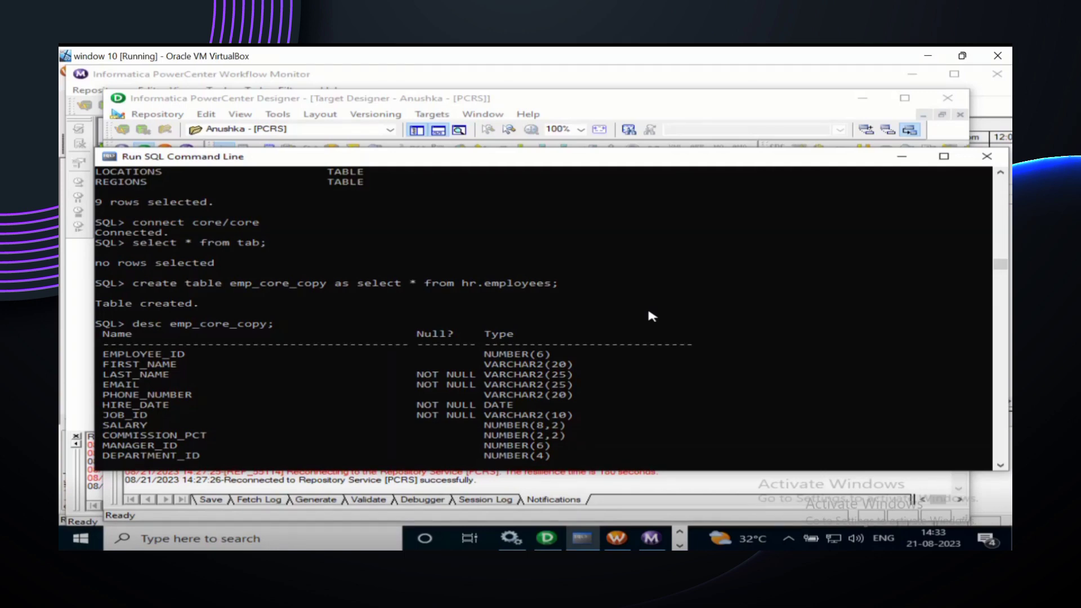
Step: In Import Tables, connect with username core, owner CORE and the schema's password
{"action": "left_click", "coordinate": [549, 538]}
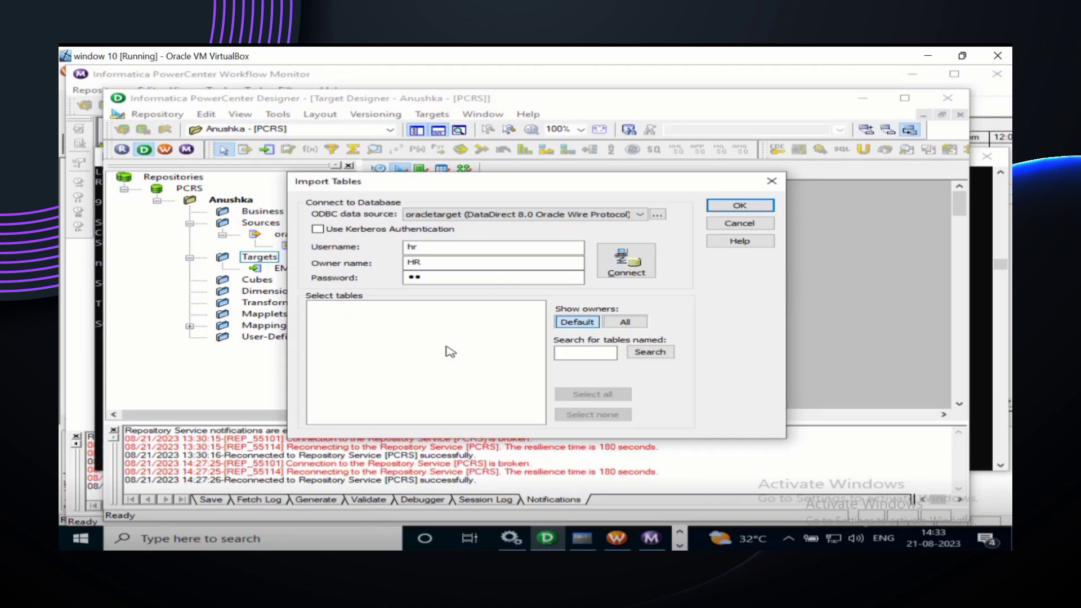
{"action": "left_click", "coordinate": [425, 247]}
{"action": "key", "text": "BackSpace"}
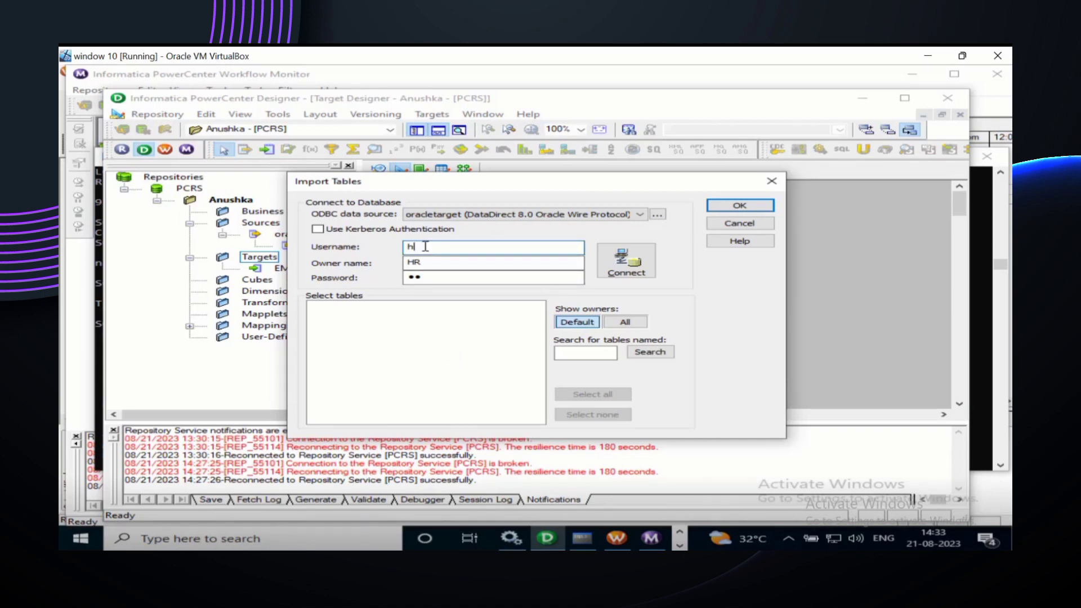
{"action": "key", "text": "BackSpace"}
{"action": "type", "text": "core"}
{"action": "double_click", "coordinate": [414, 262]}
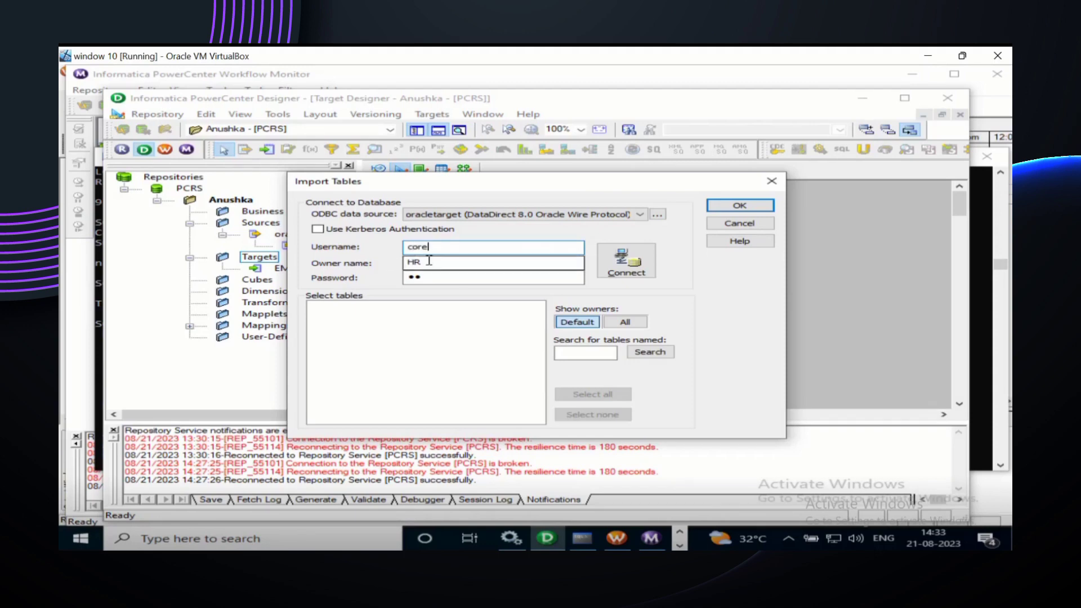
{"action": "type", "text": "CORE"}
{"action": "left_click", "coordinate": [433, 278]}
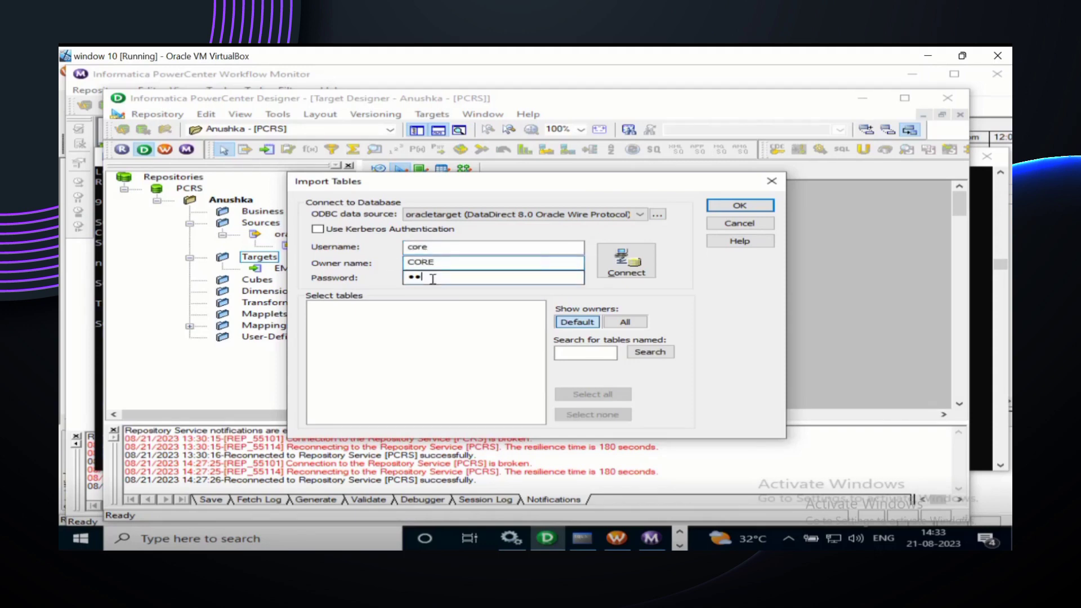
{"action": "key", "text": "BackSpace"}
{"action": "key", "text": "BackSpace"}
{"action": "type", "text": "core"}
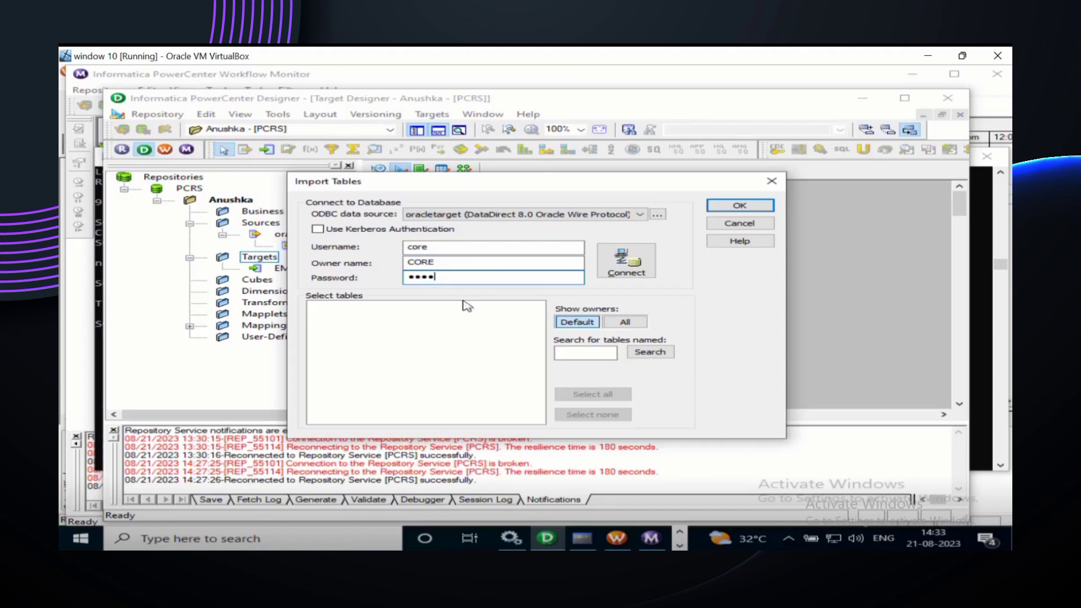
{"action": "left_click", "coordinate": [615, 265]}
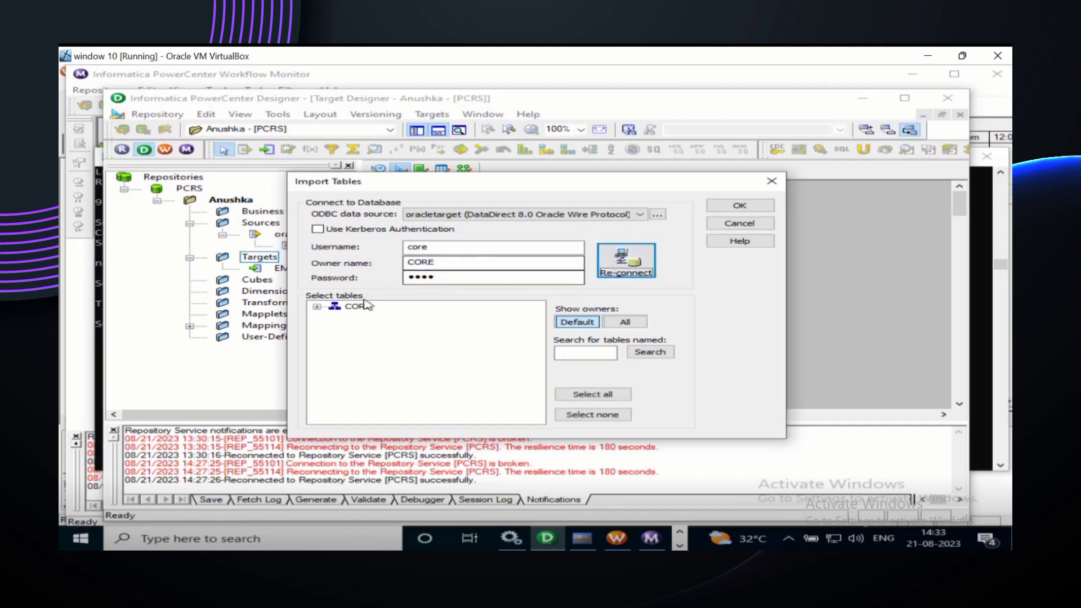
Step: Expand CORE > TABLES, select EMP_CORE_COPY and import it as a target
{"action": "left_click", "coordinate": [317, 307]}
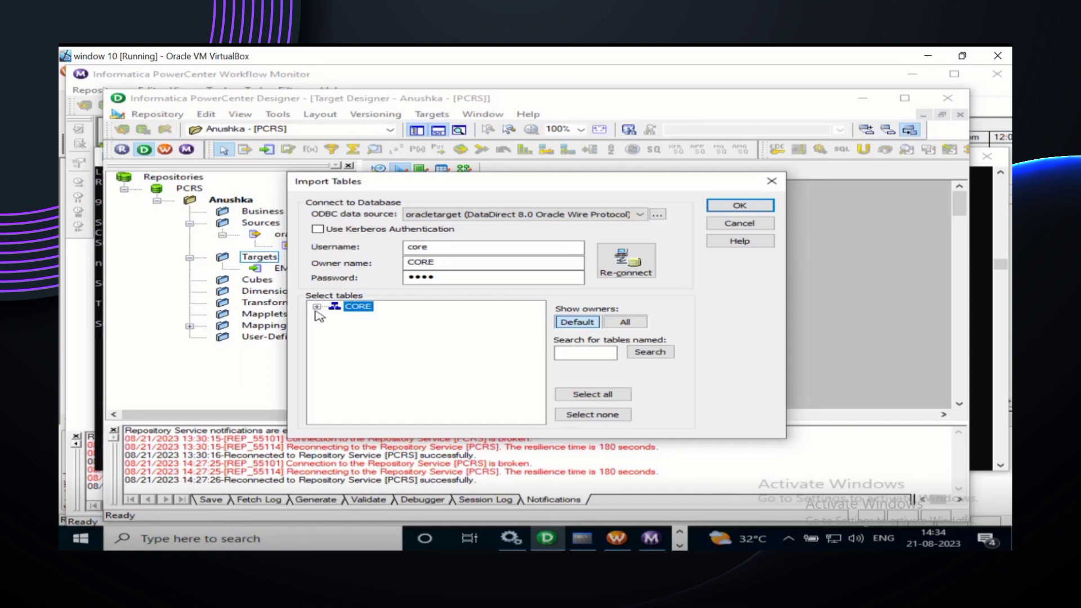
{"action": "left_click", "coordinate": [317, 308]}
{"action": "left_click", "coordinate": [335, 317]}
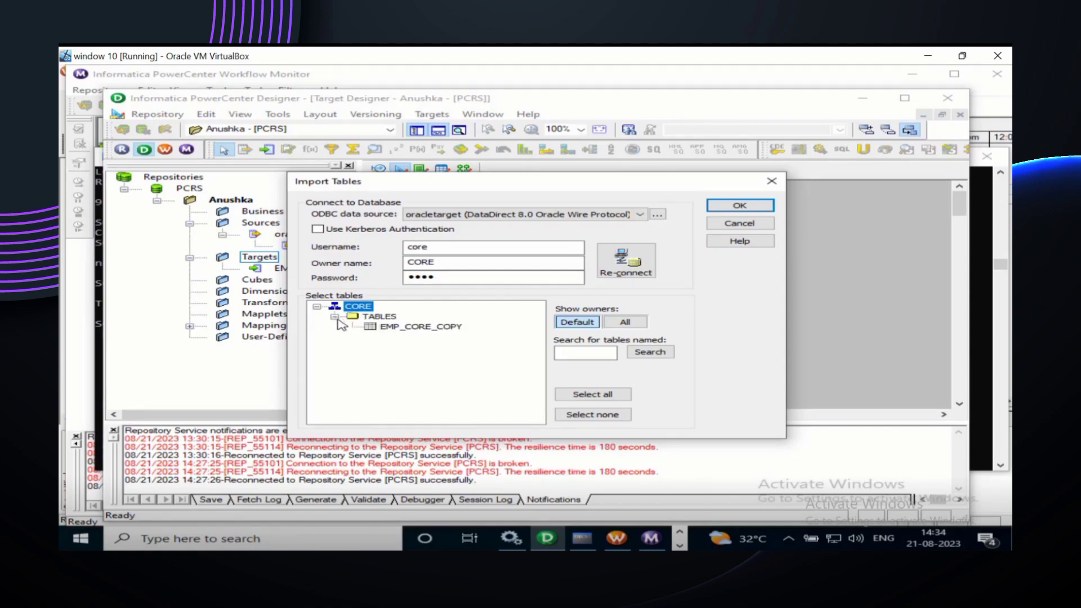
{"action": "left_click", "coordinate": [425, 328]}
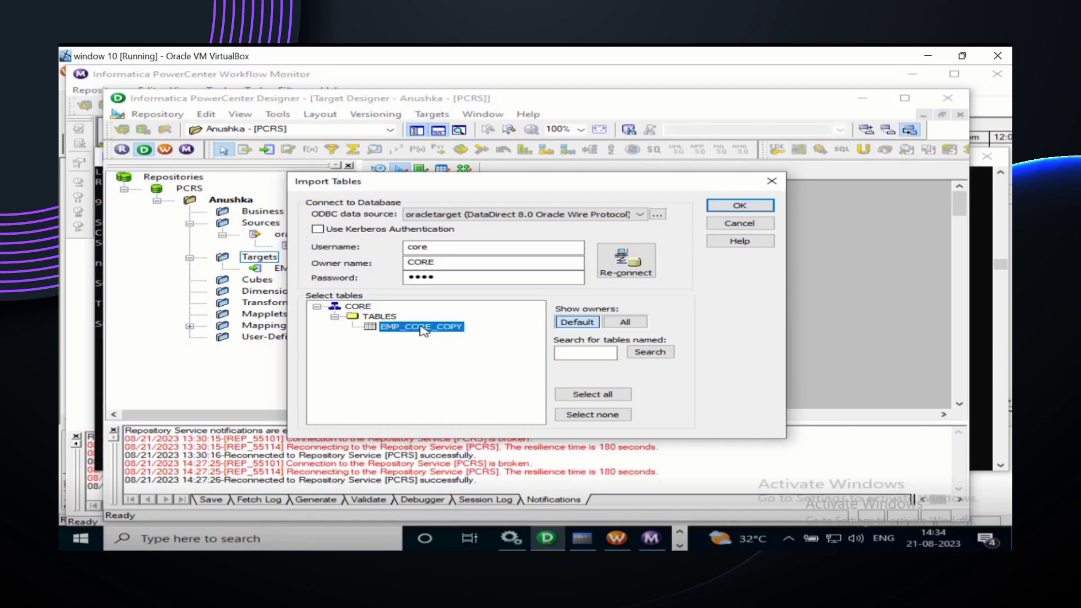
{"action": "left_click", "coordinate": [733, 206]}
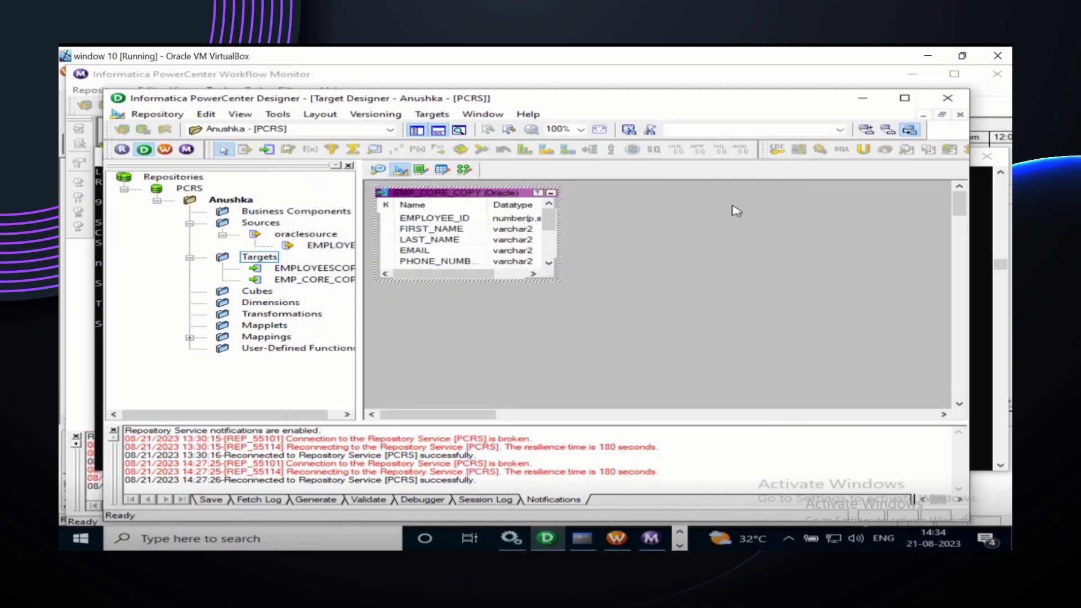
Step: Stretch the EMP_CORE_COPY box down to show all eleven columns, EMPLOYEE_ID to DEPARTMENT_ID
{"action": "left_click", "coordinate": [499, 276]}
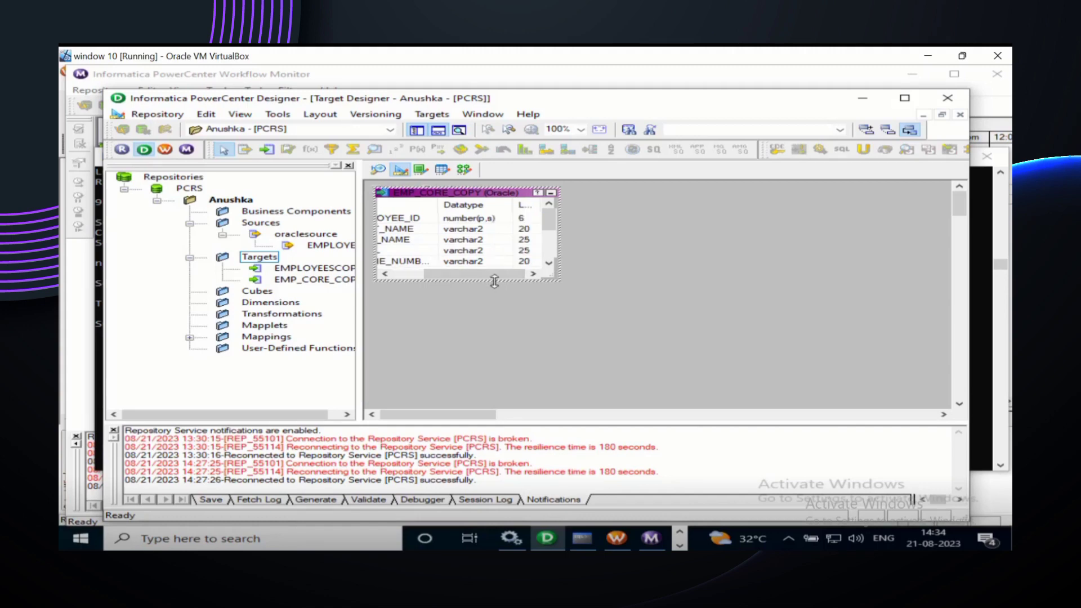
{"action": "left_click_drag", "start_coordinate": [492, 279], "coordinate": [488, 409]}
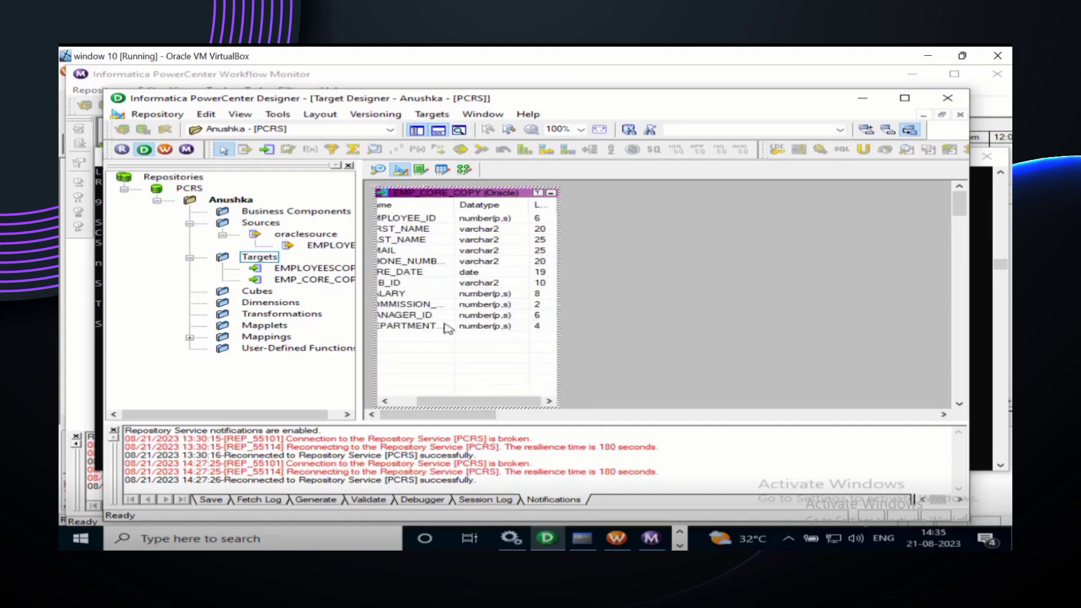
{"action": "left_click", "coordinate": [392, 403]}
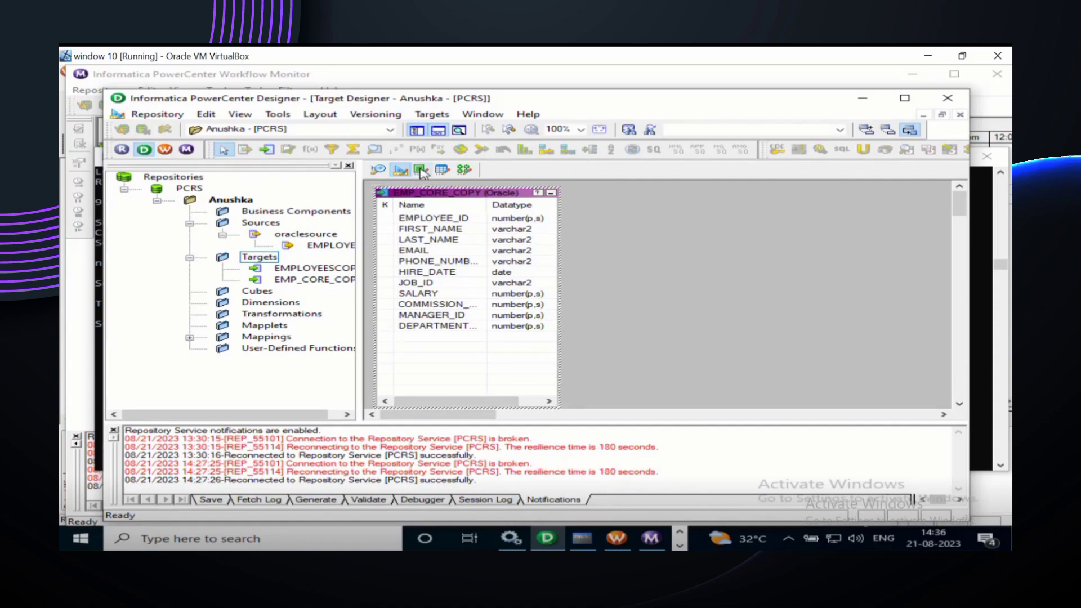
Step: Open Mapping Designer to view the Emp_tab_to_tab mapping from EMPLOYEES through SQ_EMPLOYEES
{"action": "left_click", "coordinate": [464, 170]}
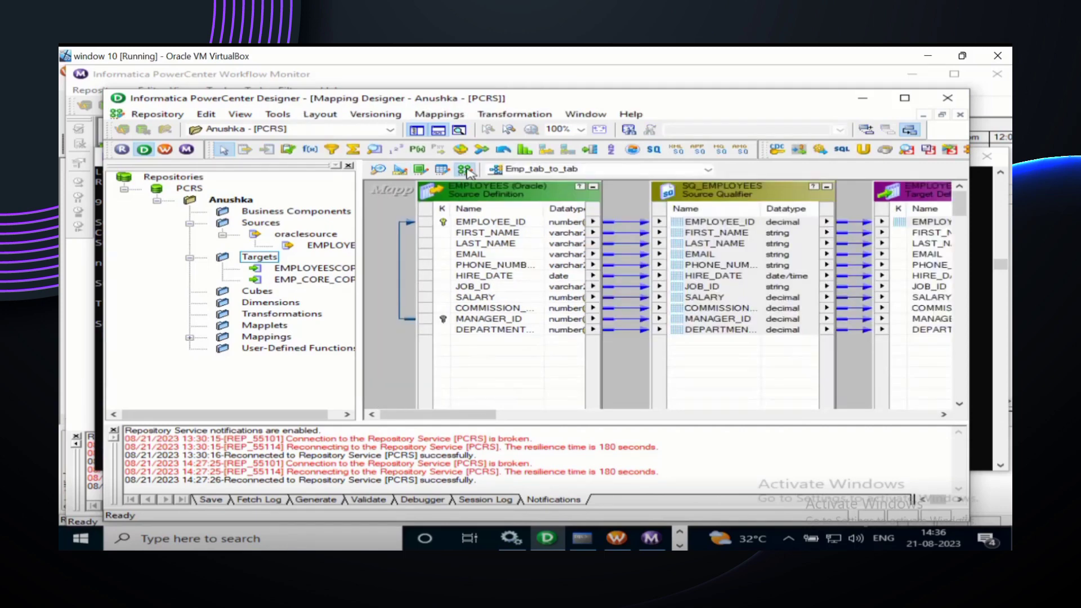
{"action": "left_click", "coordinate": [448, 221]}
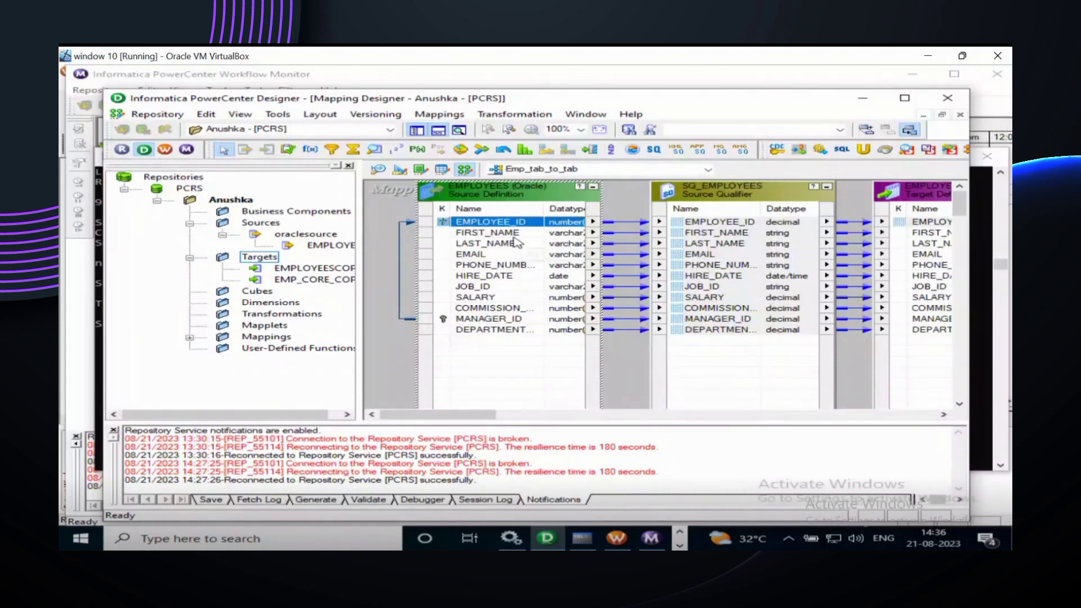
{"action": "left_click", "coordinate": [385, 233]}
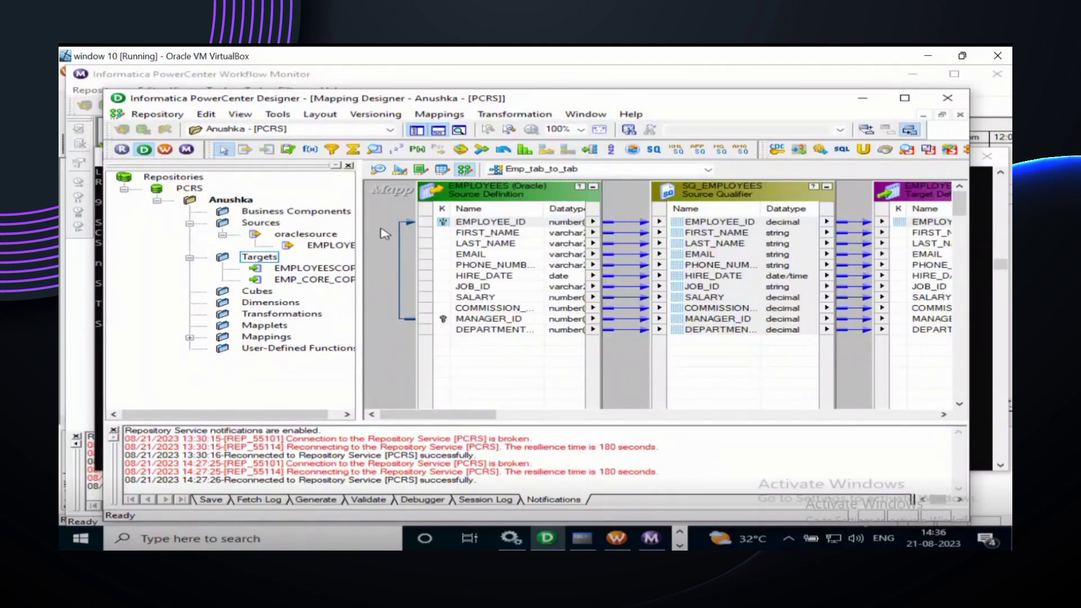
{"action": "right_click", "coordinate": [384, 233]}
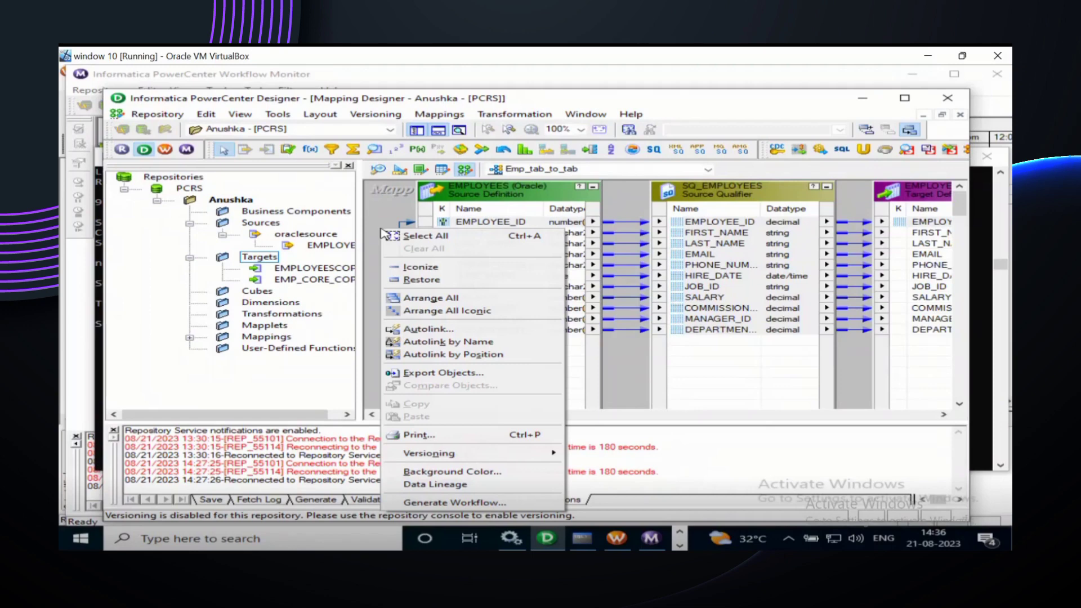
{"action": "left_click", "coordinate": [385, 214]}
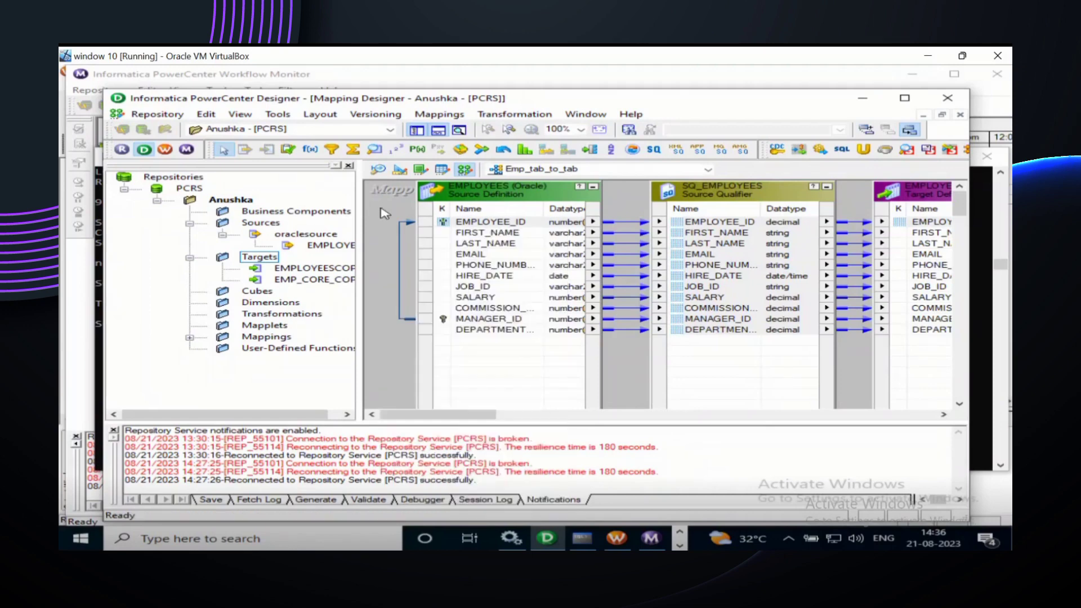
Step: Create a new mapping named Emp_core_mapping in place of the default NEWMAPPING3
{"action": "left_click", "coordinate": [435, 114]}
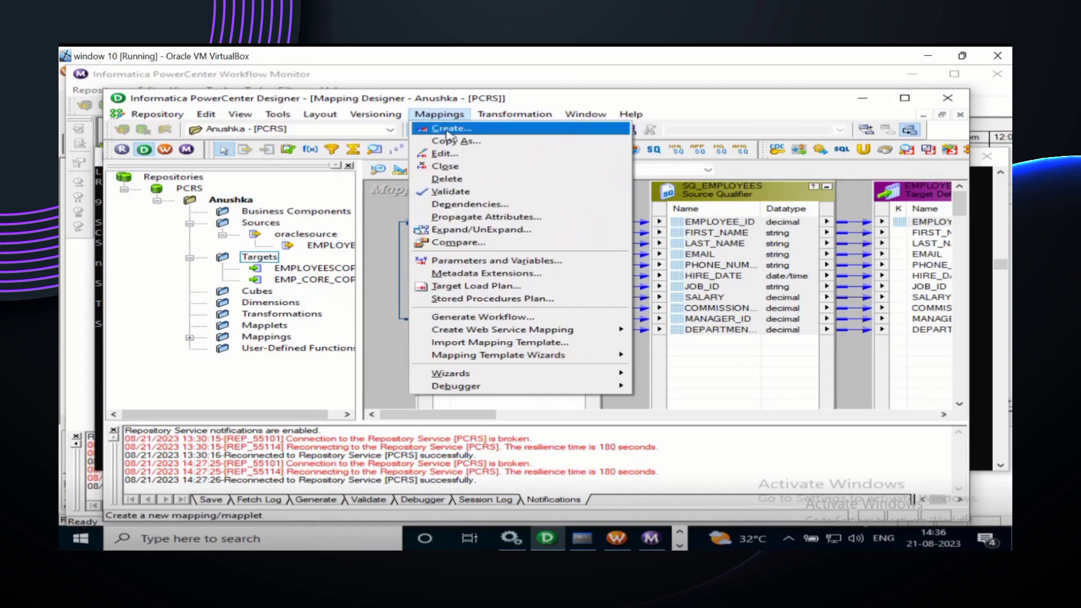
{"action": "left_click", "coordinate": [449, 129]}
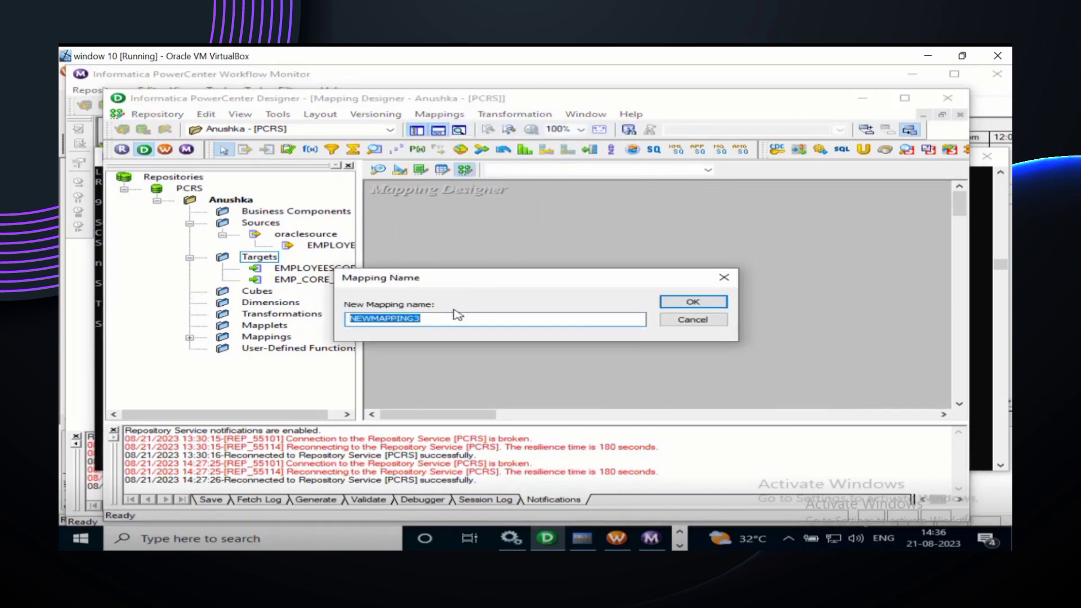
{"action": "left_click", "coordinate": [447, 325]}
{"action": "key", "text": "BackSpace"}
{"action": "key", "text": "BackSpace"}
{"action": "key", "text": "BackSpace"}
{"action": "key", "text": "BackSpace"}
{"action": "key", "text": "BackSpace"}
{"action": "key", "text": "BackSpace"}
{"action": "key", "text": "BackSpace"}
{"action": "key", "text": "BackSpace"}
{"action": "key", "text": "BackSpace"}
{"action": "key", "text": "BackSpace"}
{"action": "key", "text": "BackSpace"}
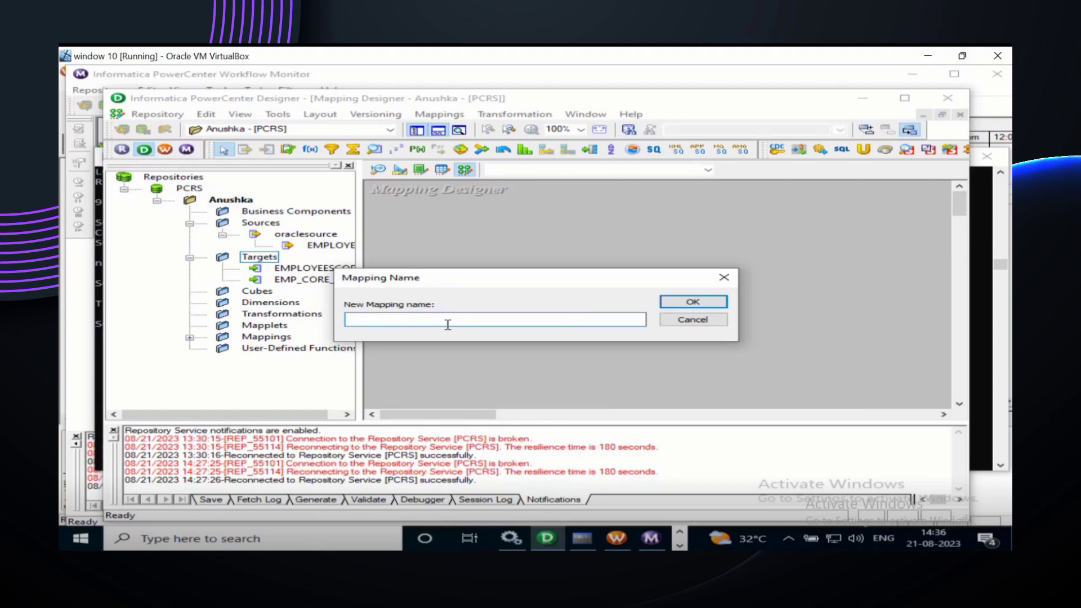
{"action": "type", "text": "Emp_core_mapping"}
{"action": "left_click", "coordinate": [693, 303]}
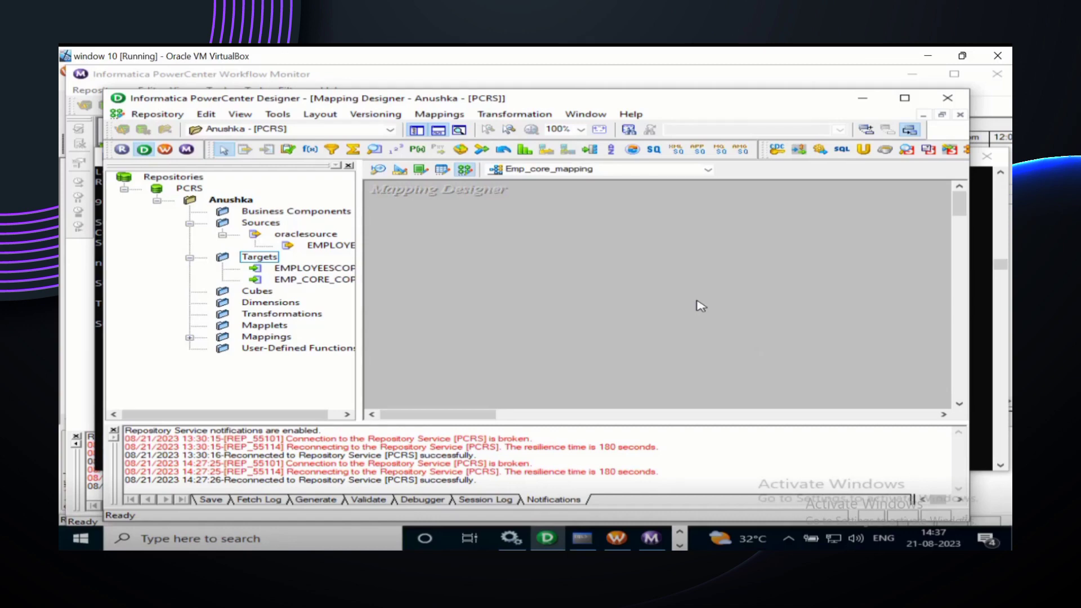
{"action": "left_click", "coordinate": [707, 170]}
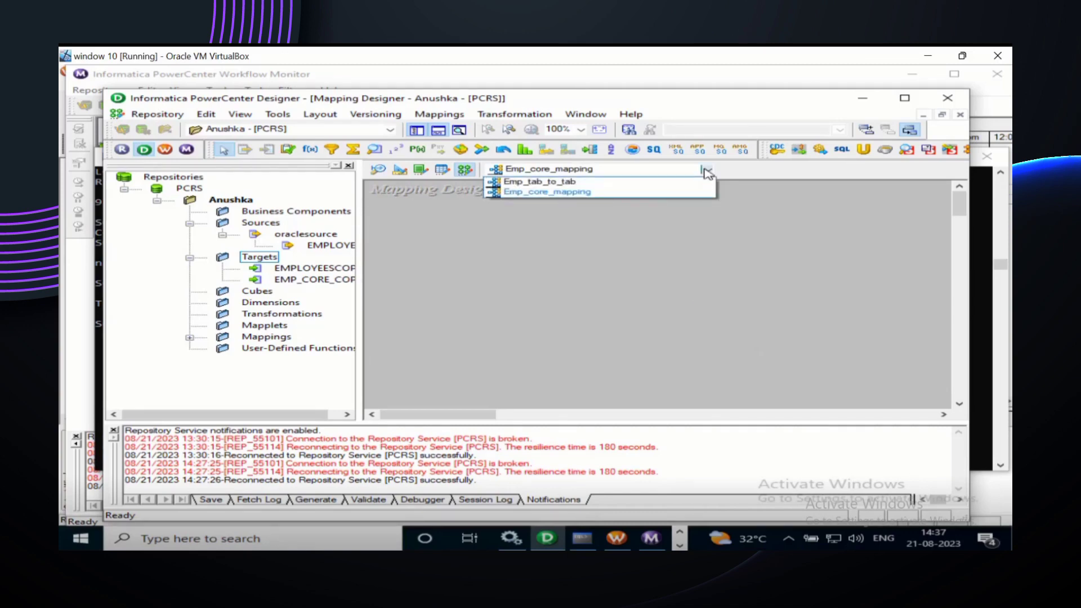
{"action": "left_click", "coordinate": [603, 194]}
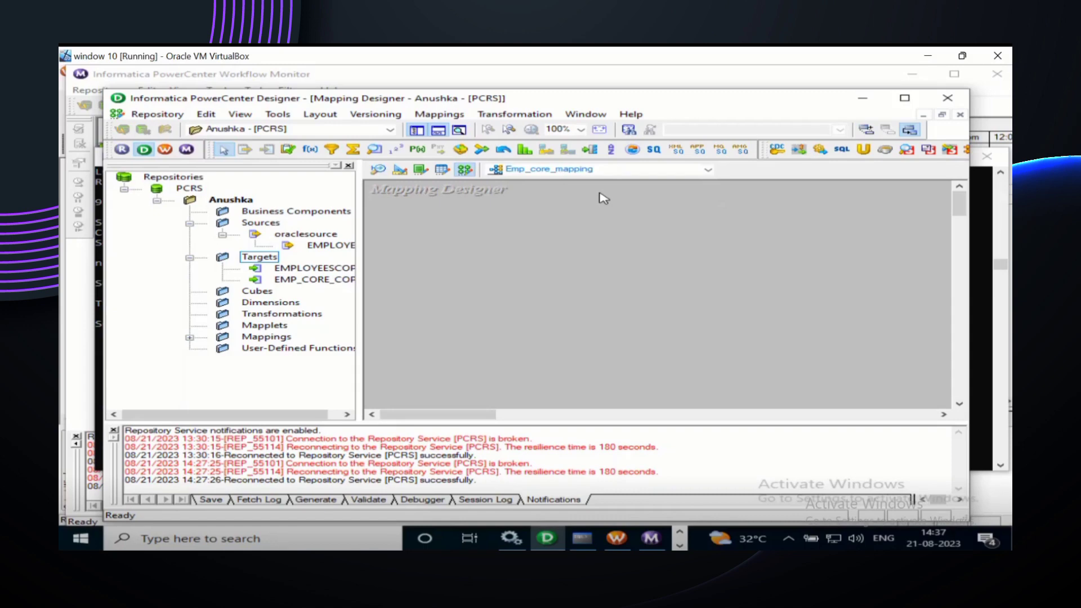
{"action": "left_click", "coordinate": [607, 170]}
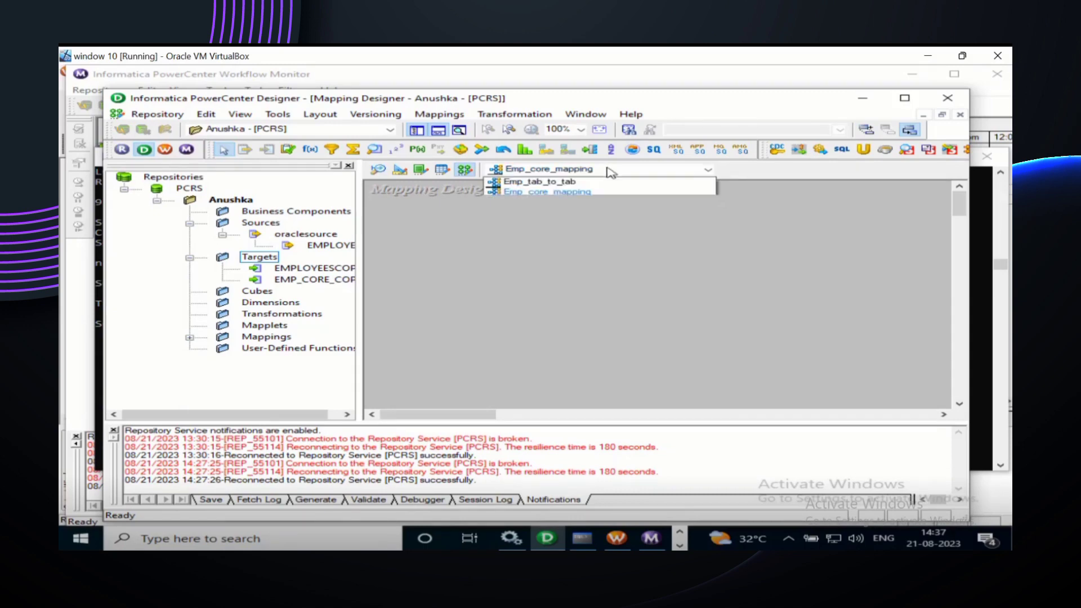
{"action": "left_click", "coordinate": [601, 221]}
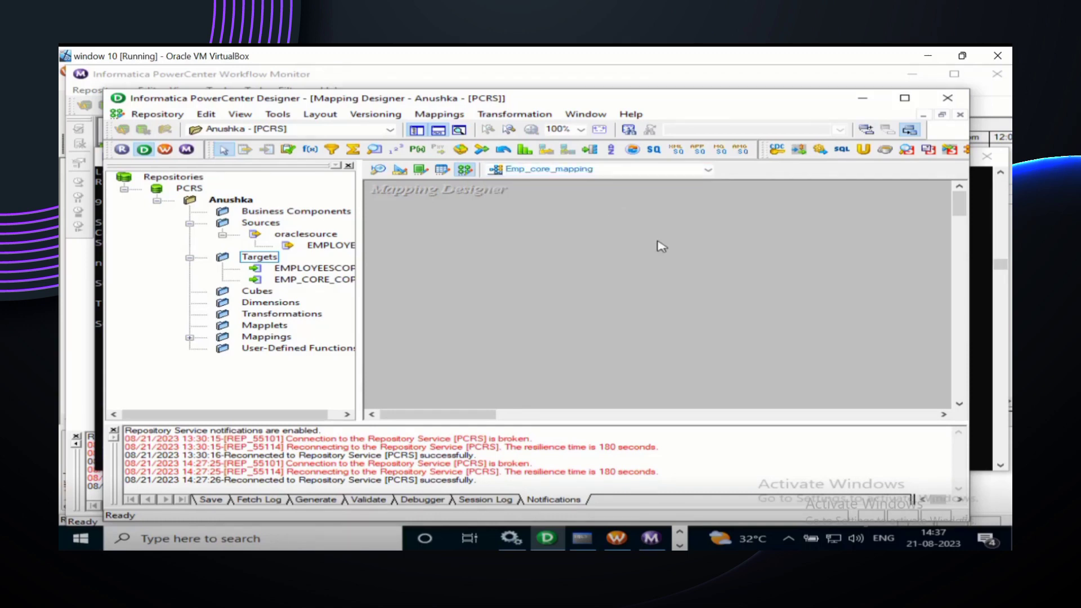
{"action": "left_click", "coordinate": [299, 286]}
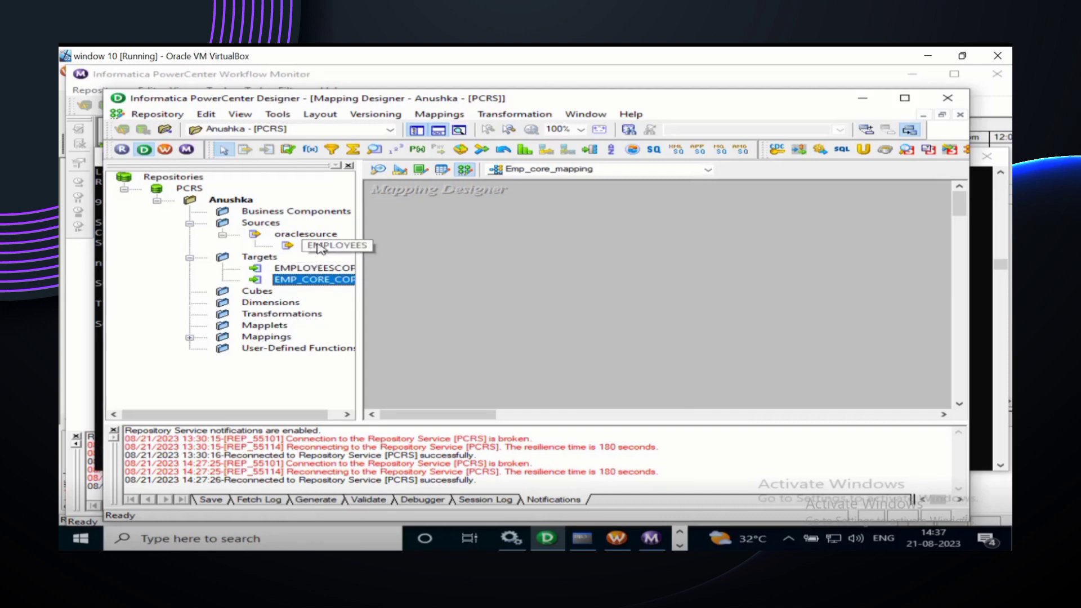
Step: Drop the EMPLOYEES source onto the canvas and reposition it with its SQ_EMPLOYEES qualifier
{"action": "left_click_drag", "start_coordinate": [320, 248], "coordinate": [440, 227]}
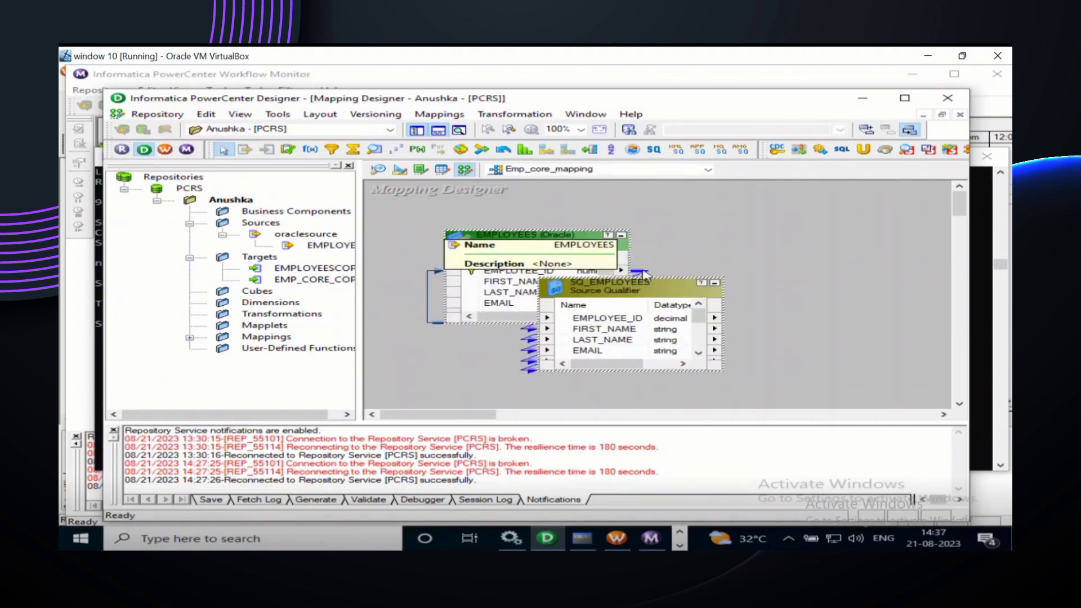
{"action": "mouse_move", "coordinate": [643, 275]}
{"action": "left_mouse_down"}
{"action": "mouse_move", "coordinate": [676, 264]}
{"action": "mouse_move", "coordinate": [684, 273]}
{"action": "mouse_move", "coordinate": [639, 288]}
{"action": "left_mouse_up"}
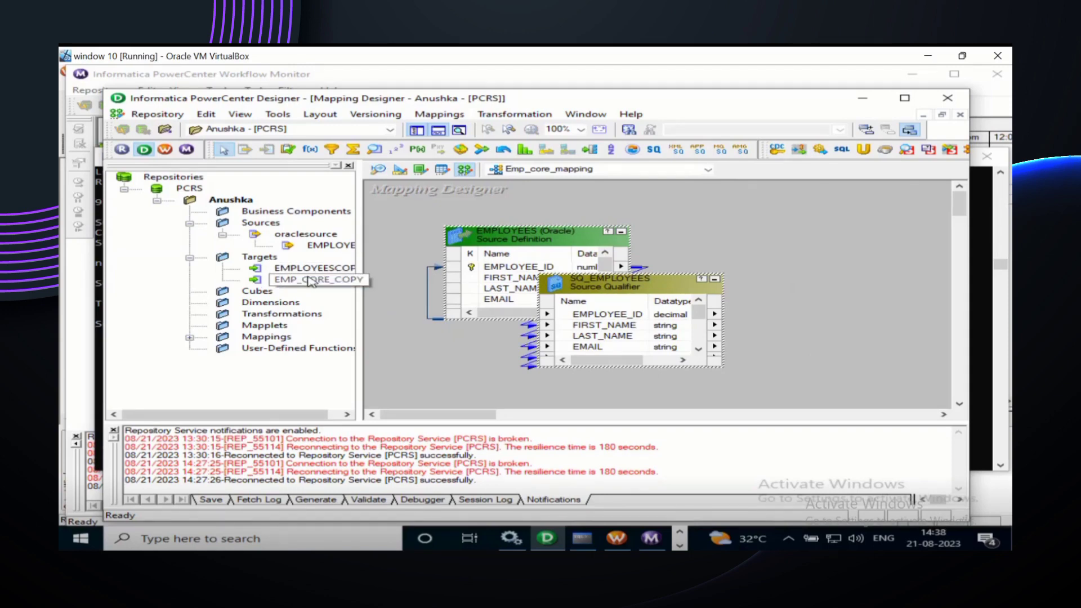
Step: Place the EMP_CORE_COPY target definition on the canvas to the right of SQ_EMPLOYEES
{"action": "left_click_drag", "start_coordinate": [311, 282], "coordinate": [802, 237]}
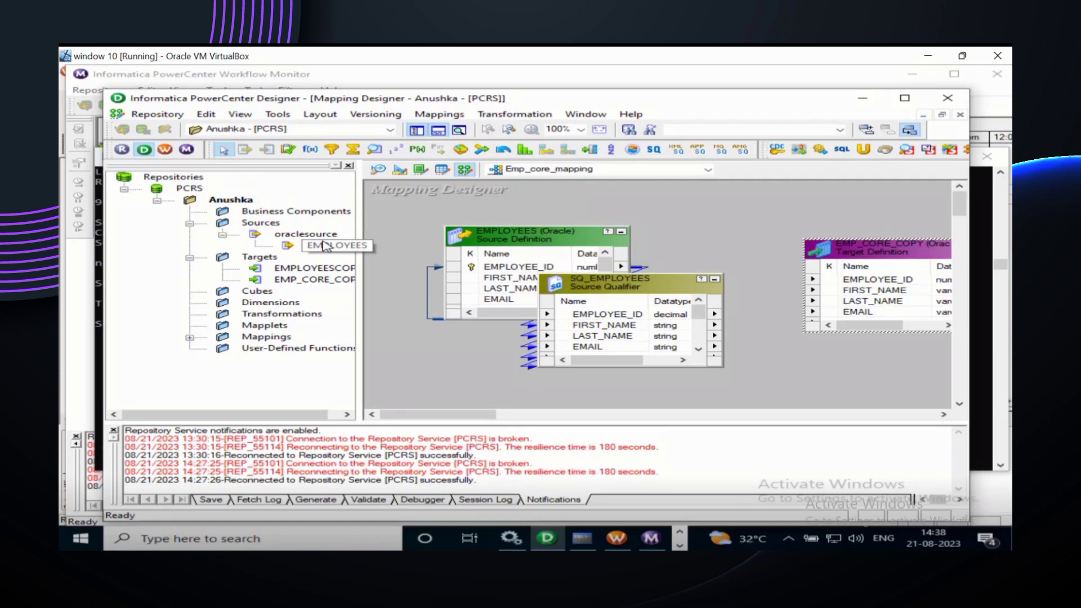
{"action": "left_click", "coordinate": [618, 288]}
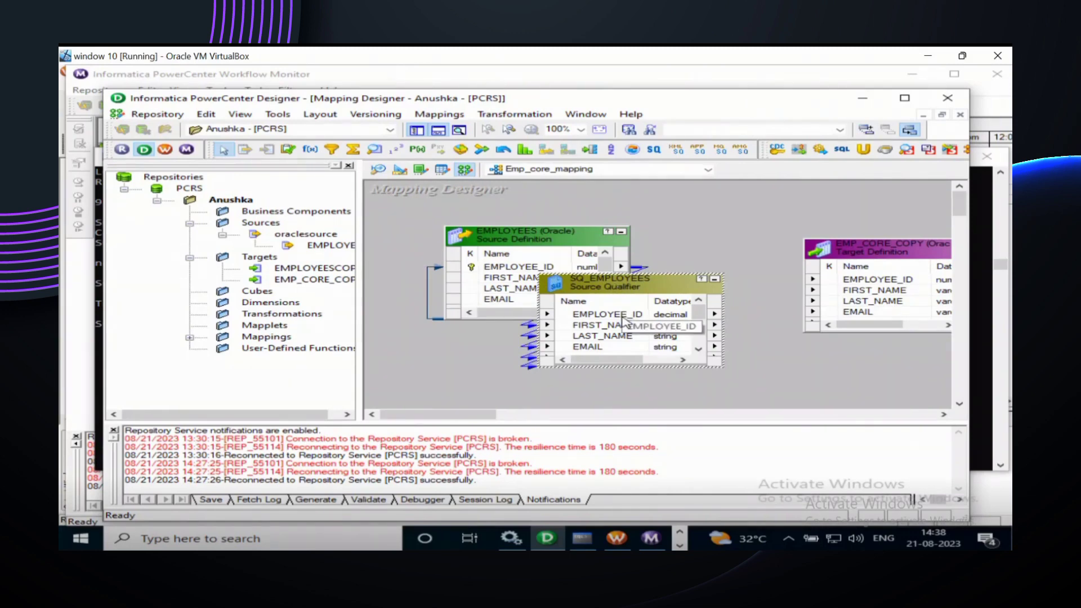
Step: Space out EMPLOYEES, SQ_EMPLOYEES and EMP_CORE_COPY left to right on the canvas
{"action": "left_click_drag", "start_coordinate": [615, 283], "coordinate": [710, 277]}
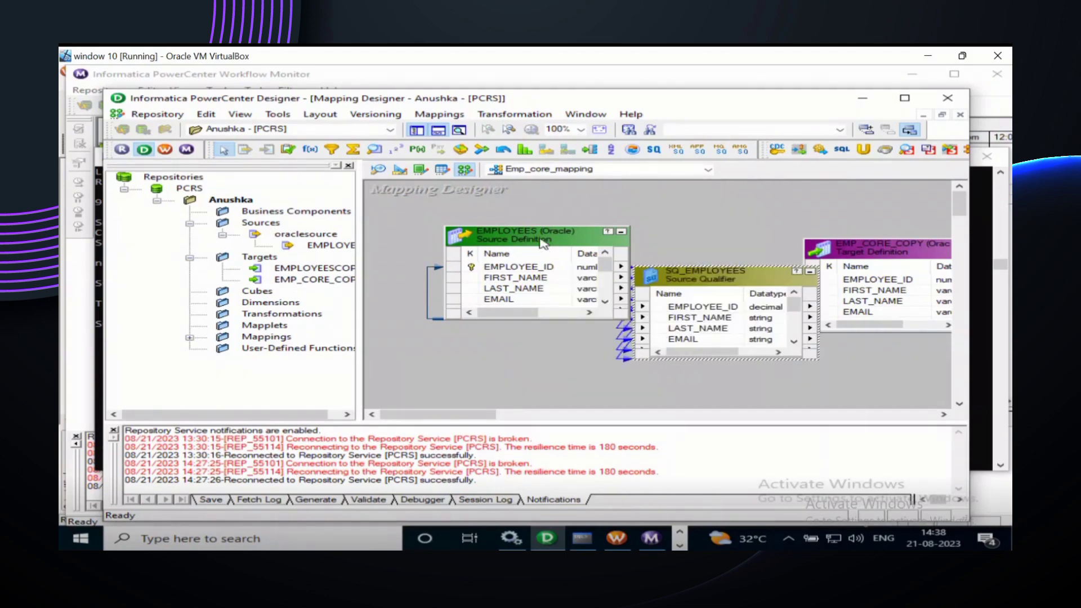
{"action": "left_click_drag", "start_coordinate": [544, 239], "coordinate": [479, 235]}
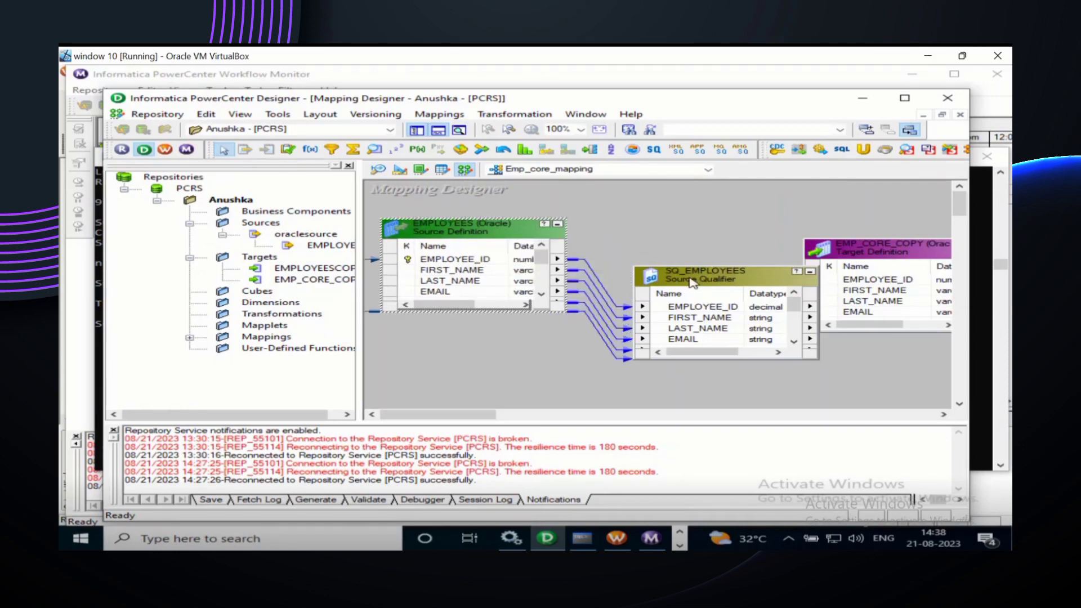
{"action": "left_click_drag", "start_coordinate": [691, 283], "coordinate": [658, 284]}
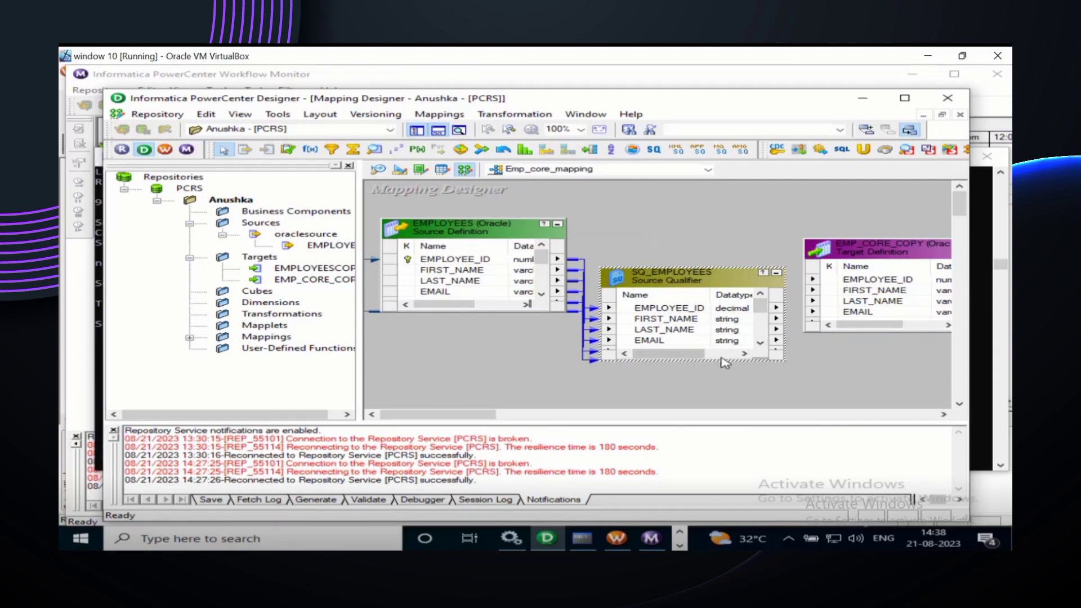
Step: Highlight all four SQ_EMPLOYEES ports using Select All from the EMPLOYEE_ID port
{"action": "left_click", "coordinate": [625, 313]}
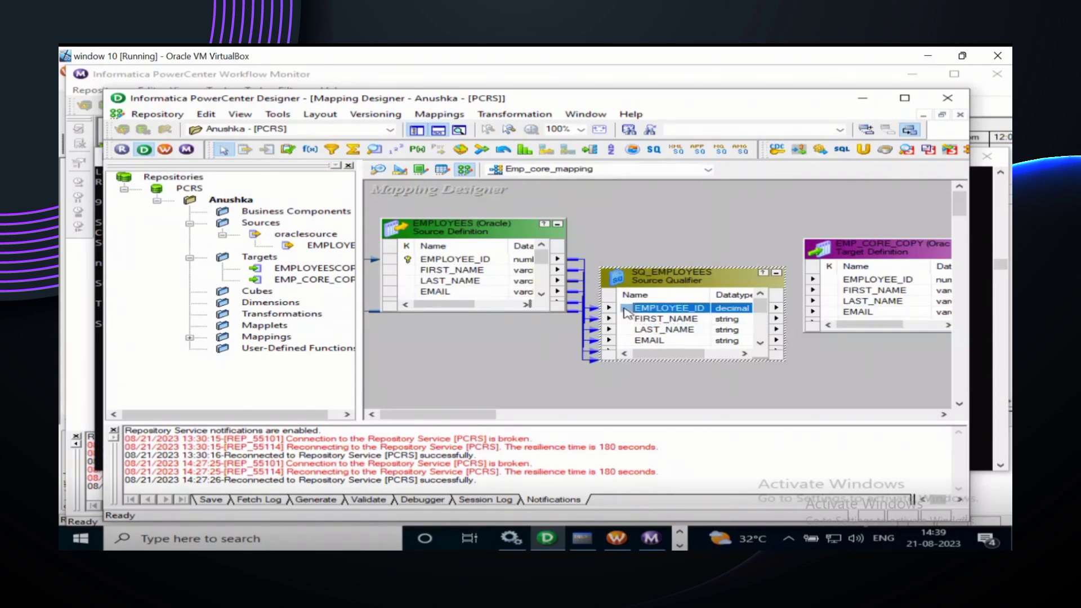
{"action": "right_click", "coordinate": [626, 313]}
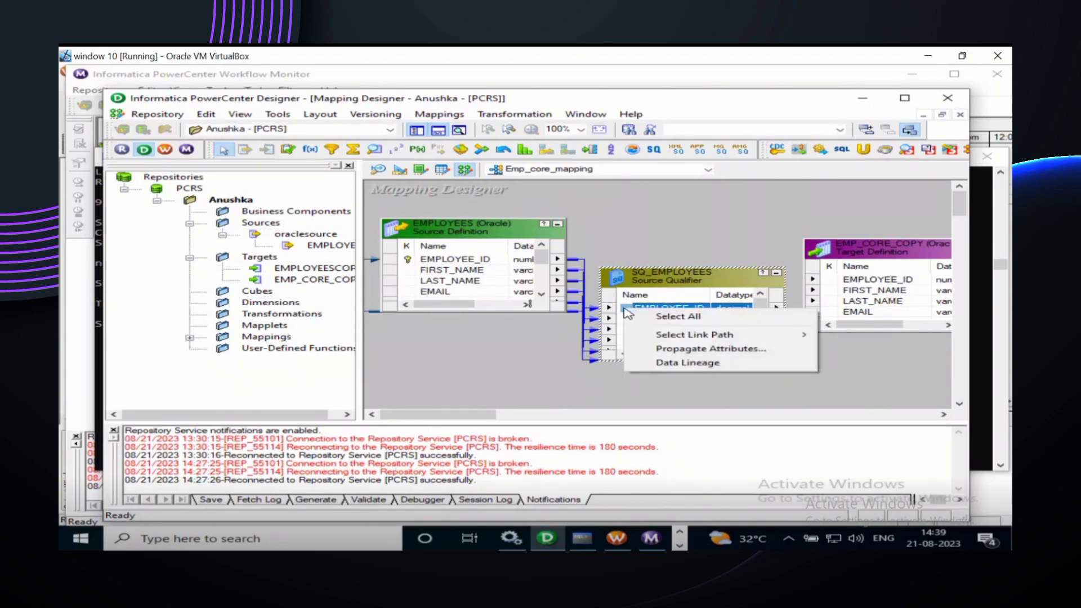
{"action": "left_click", "coordinate": [667, 319]}
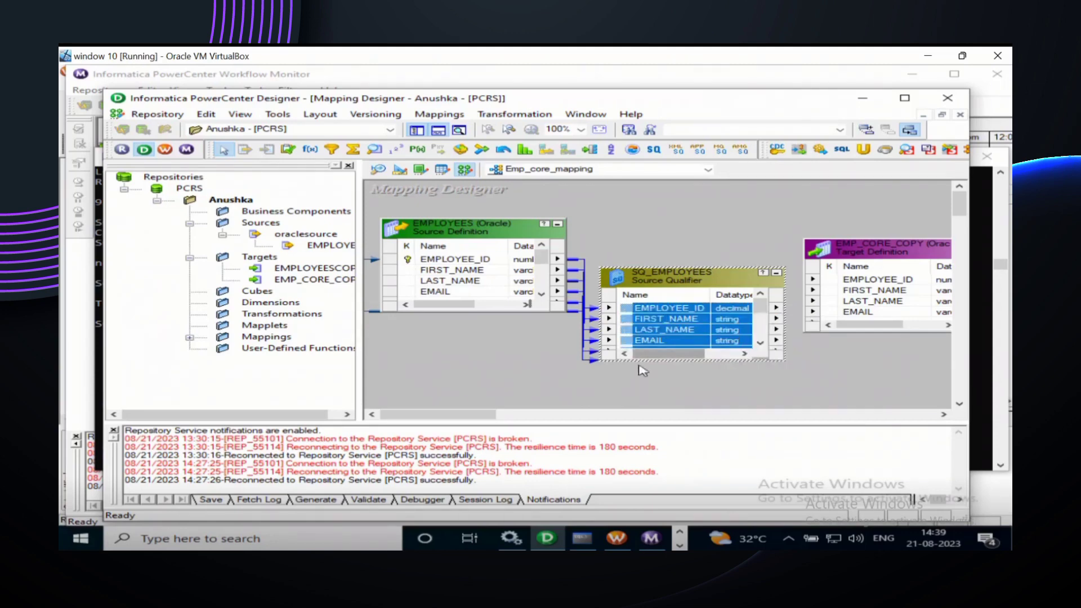
{"action": "left_click", "coordinate": [698, 237]}
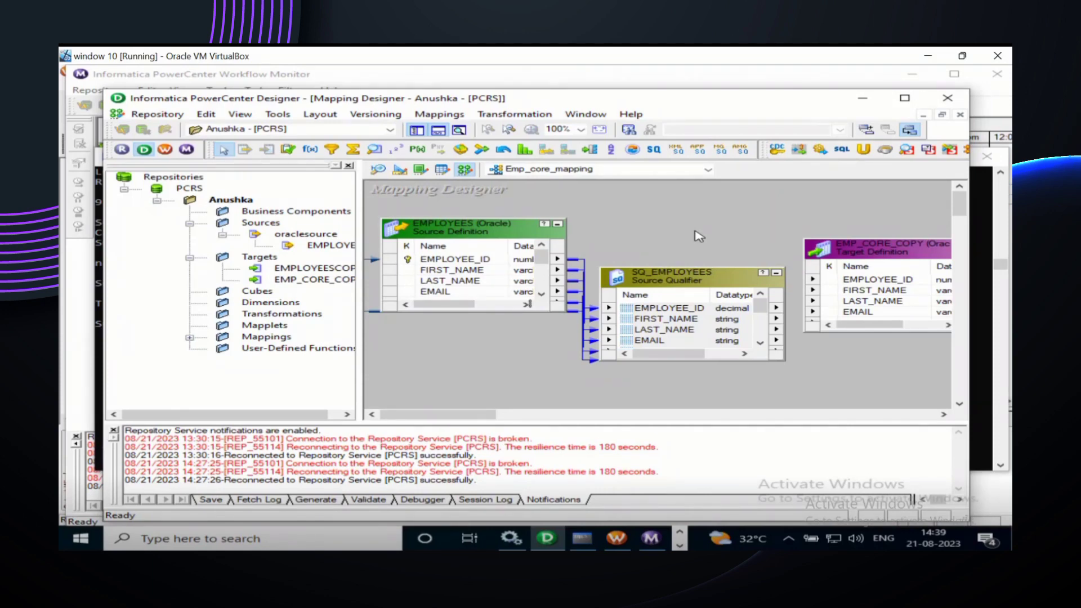
{"action": "left_click", "coordinate": [631, 310]}
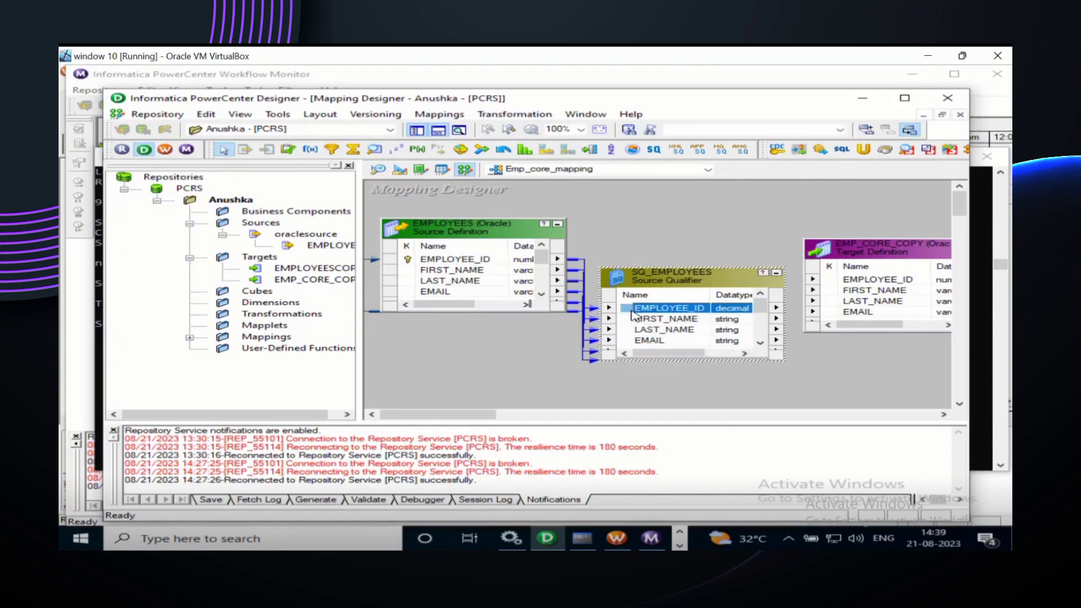
{"action": "right_click", "coordinate": [631, 314]}
{"action": "left_click", "coordinate": [676, 331]}
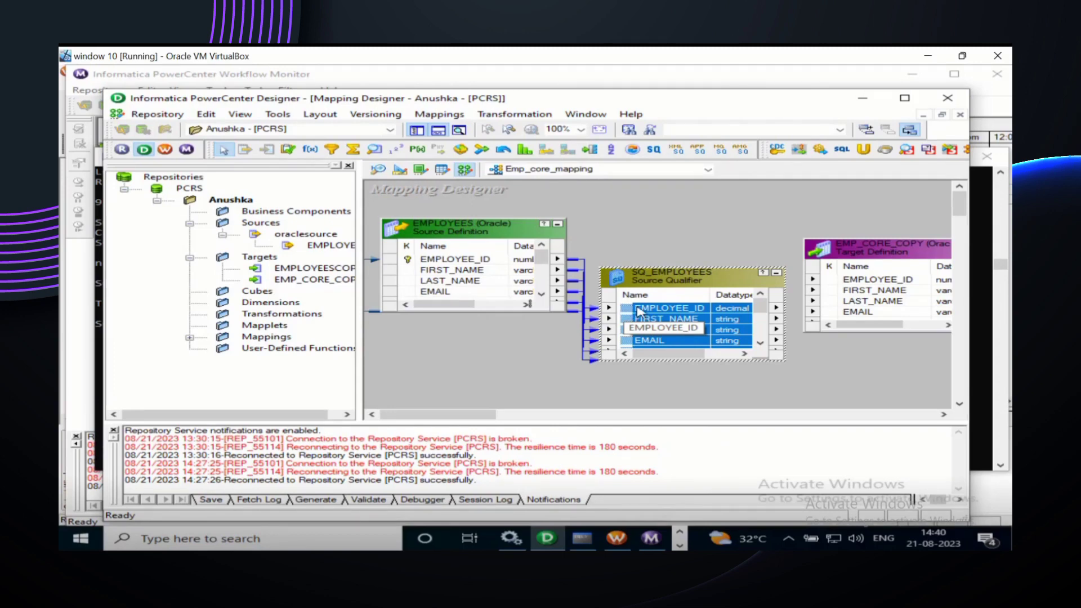
Step: Link every SQ_EMPLOYEES port to its EMP_CORE_COPY column, then apply Arrange All
{"action": "left_click_drag", "start_coordinate": [630, 314], "coordinate": [876, 281]}
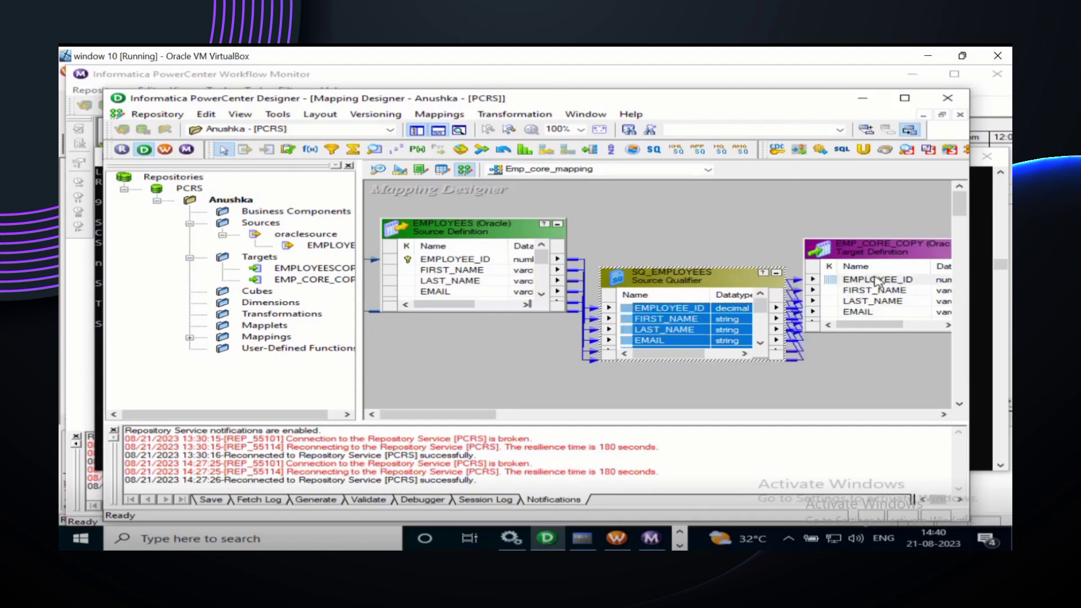
{"action": "right_click", "coordinate": [861, 348]}
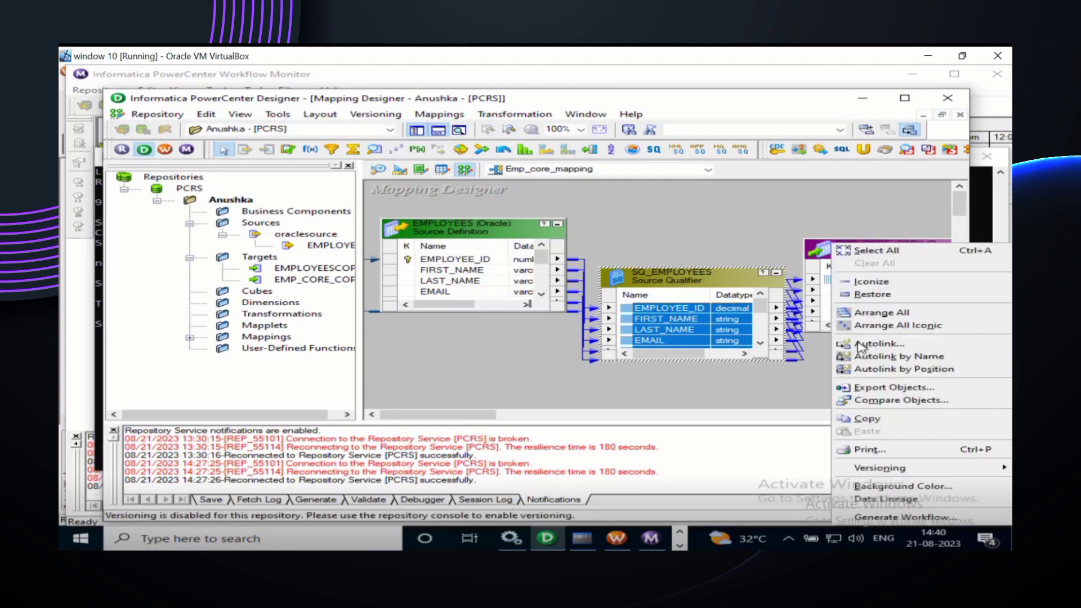
{"action": "left_click", "coordinate": [867, 313]}
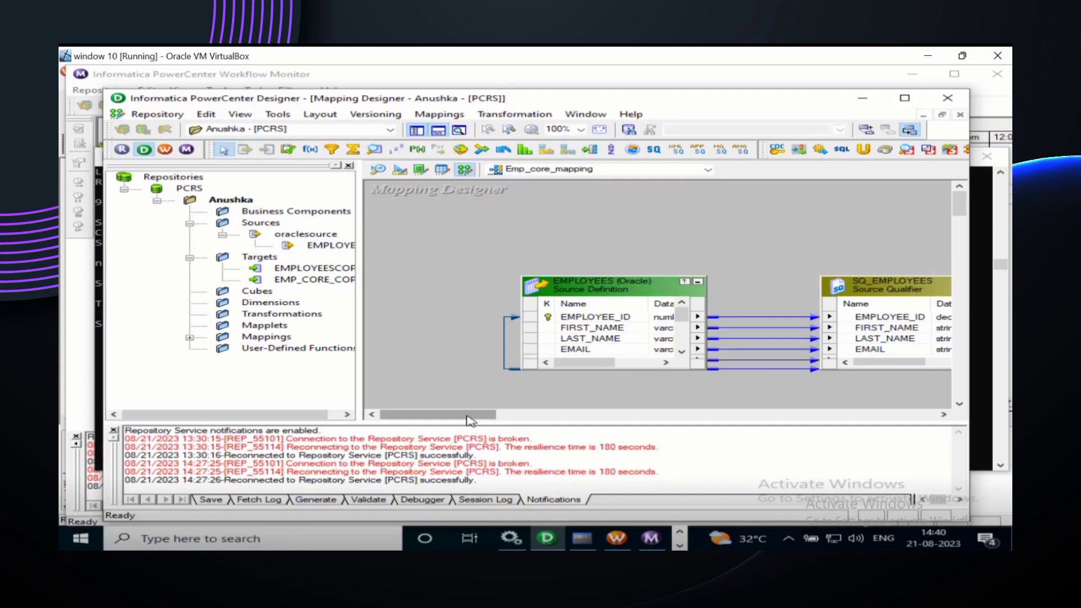
{"action": "left_click_drag", "start_coordinate": [467, 419], "coordinate": [521, 415]}
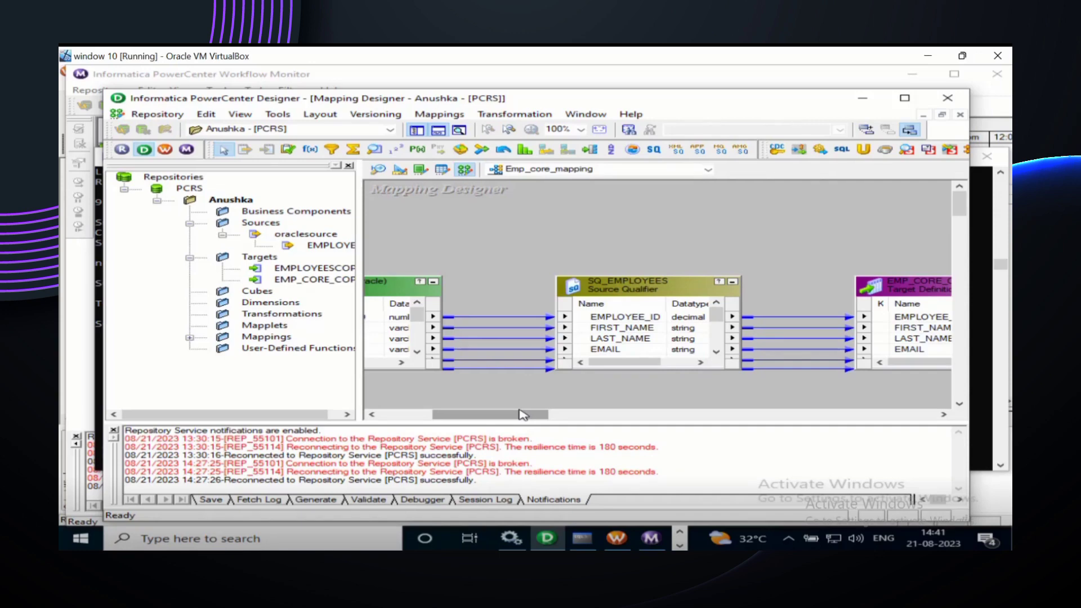
Step: Save the repository with Ctrl+S and review the Save log output
{"action": "key", "text": "ctrl+s"}
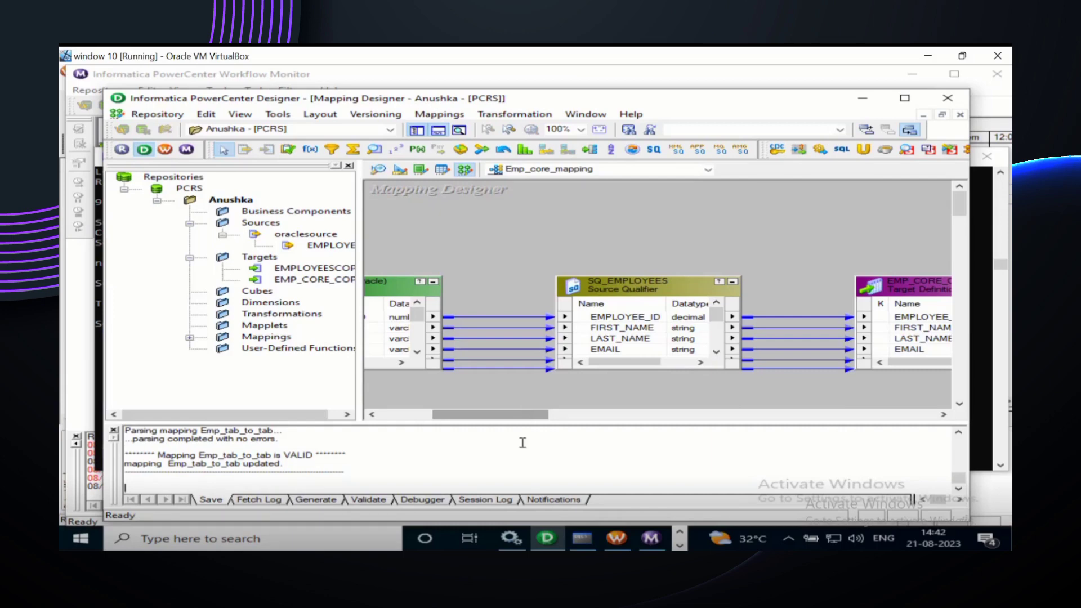
{"action": "scroll", "coordinate": [524, 458], "scroll_direction": "up", "scroll_amount": 1}
{"action": "scroll", "coordinate": [524, 457], "scroll_direction": "up", "scroll_amount": 3}
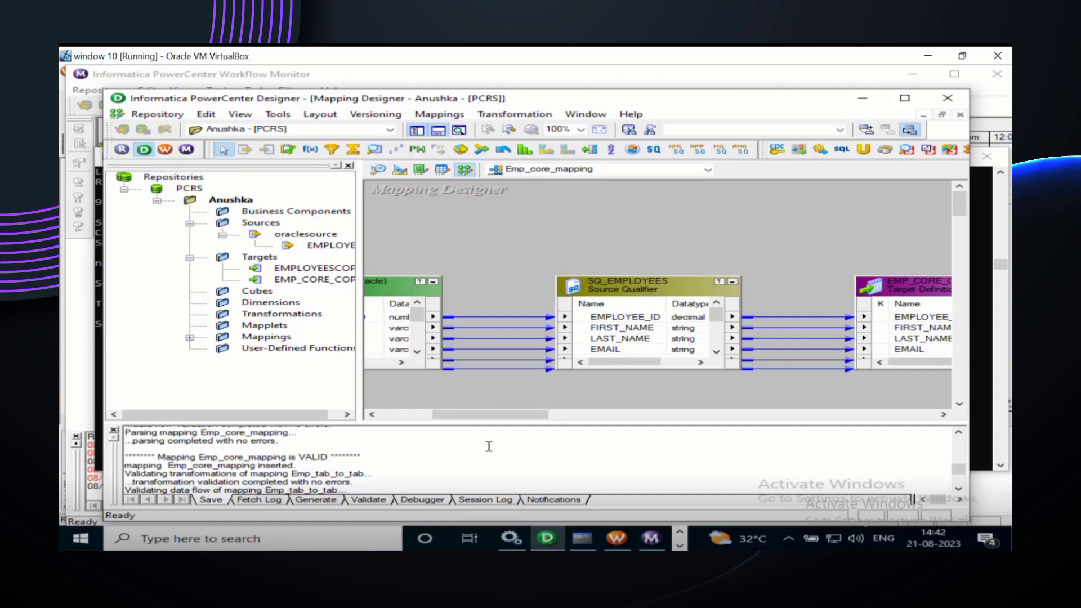
{"action": "scroll", "coordinate": [488, 446], "scroll_direction": "up", "scroll_amount": 1}
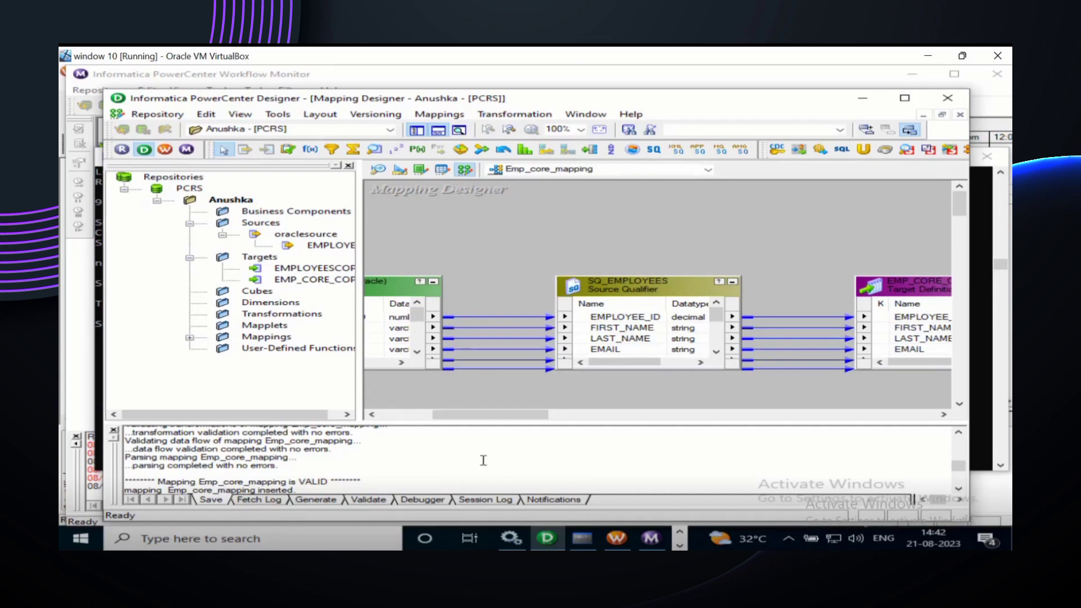
{"action": "scroll", "coordinate": [420, 457], "scroll_direction": "down", "scroll_amount": 1}
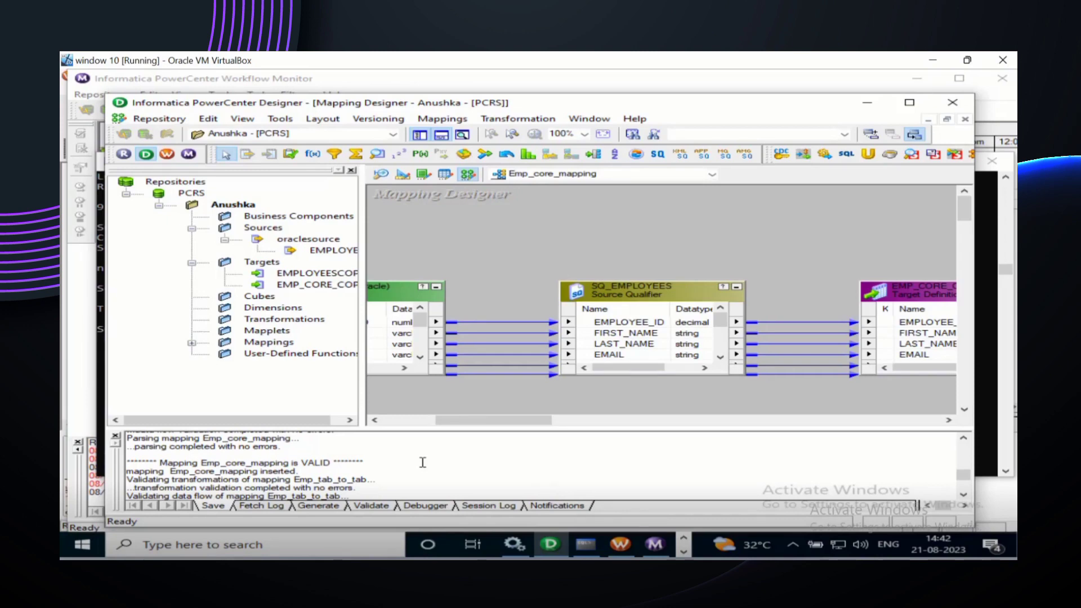
Step: Save again, dismiss the no-changes message, and bring Workflow Manager to the front
{"action": "key", "text": "ctrl+s"}
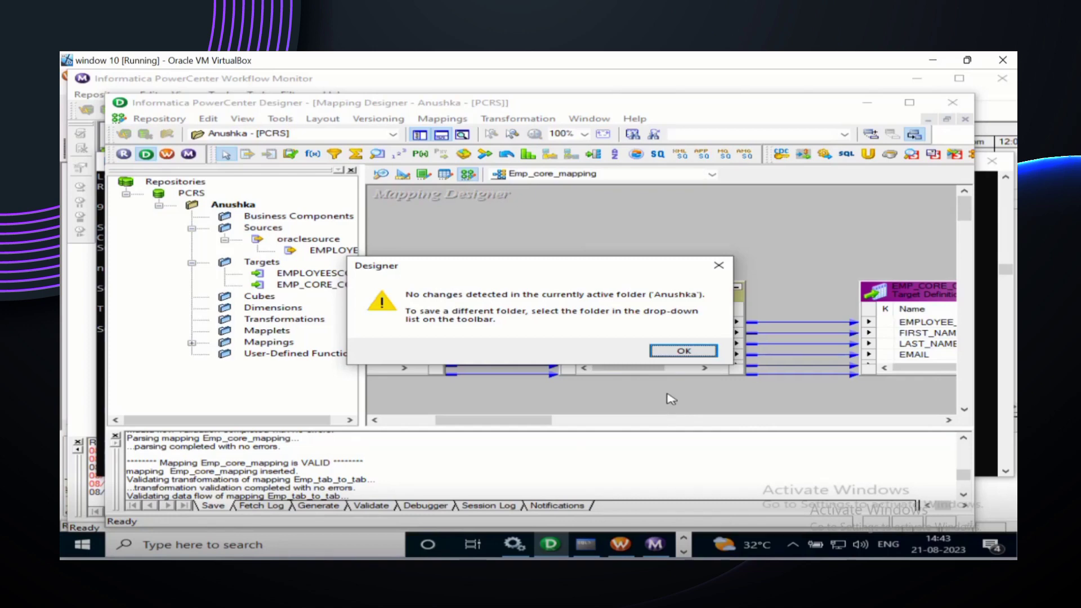
{"action": "left_click", "coordinate": [685, 354]}
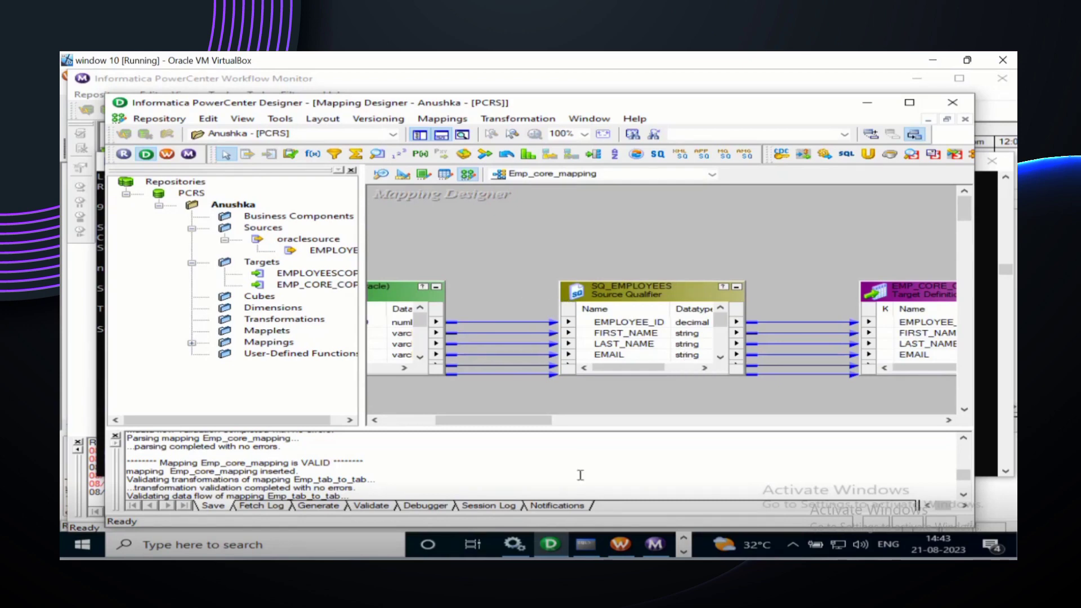
{"action": "left_click", "coordinate": [619, 544]}
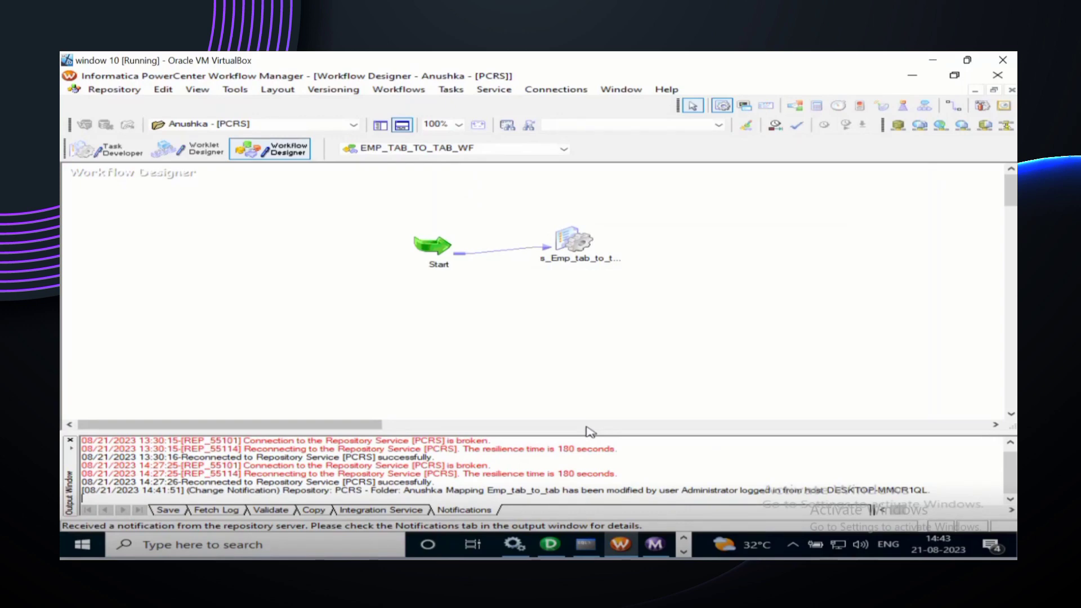
Step: Show the Navigator panel and create a new workflow named Emp_core_wf
{"action": "left_click", "coordinate": [197, 90]}
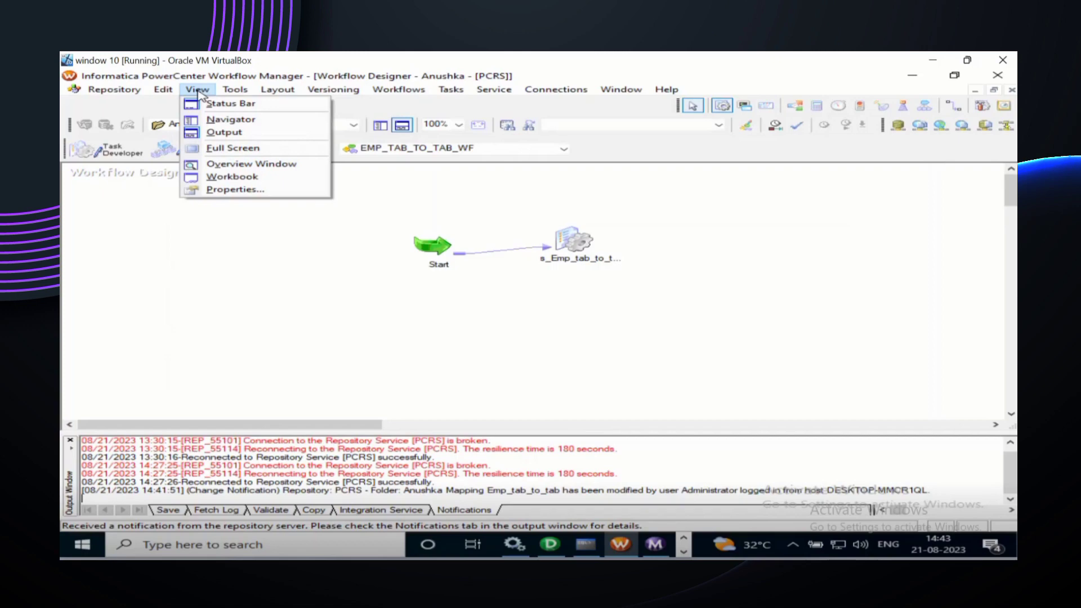
{"action": "left_click", "coordinate": [221, 119]}
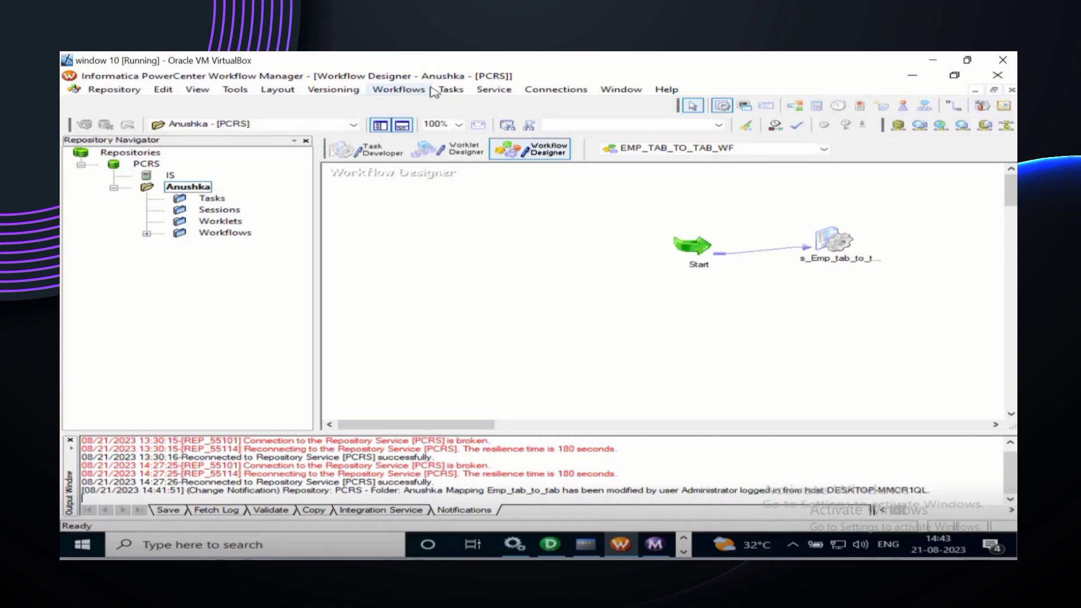
{"action": "left_click", "coordinate": [412, 92]}
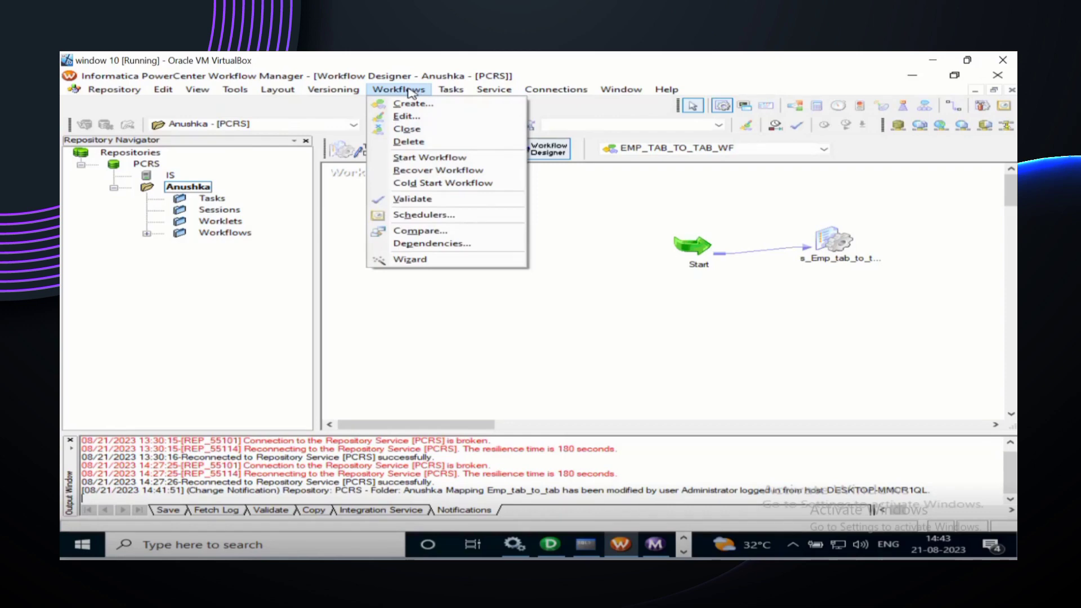
{"action": "left_click", "coordinate": [413, 103]}
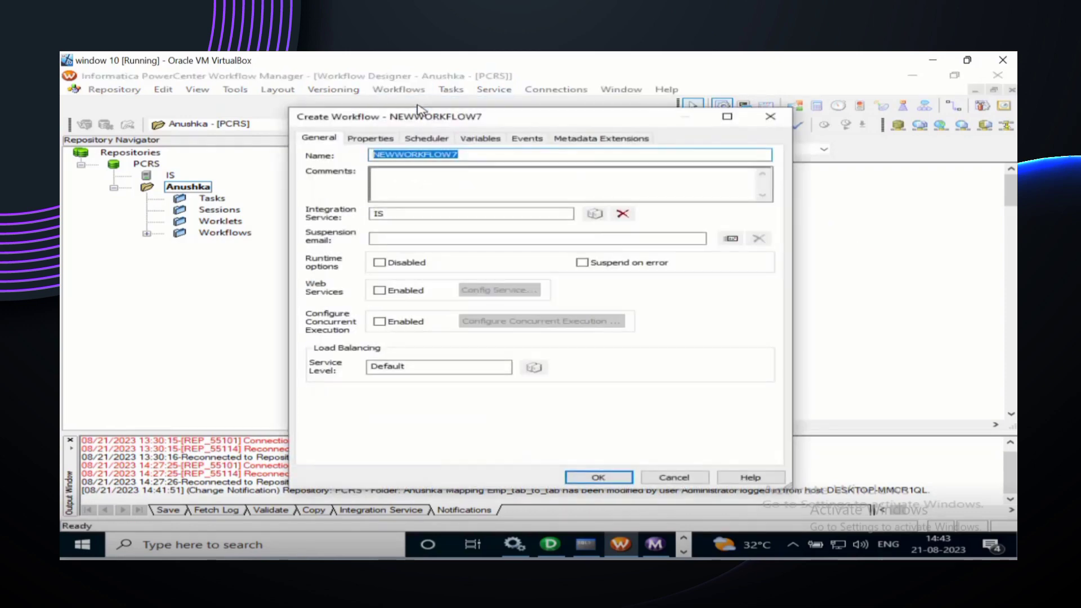
{"action": "left_click", "coordinate": [471, 152]}
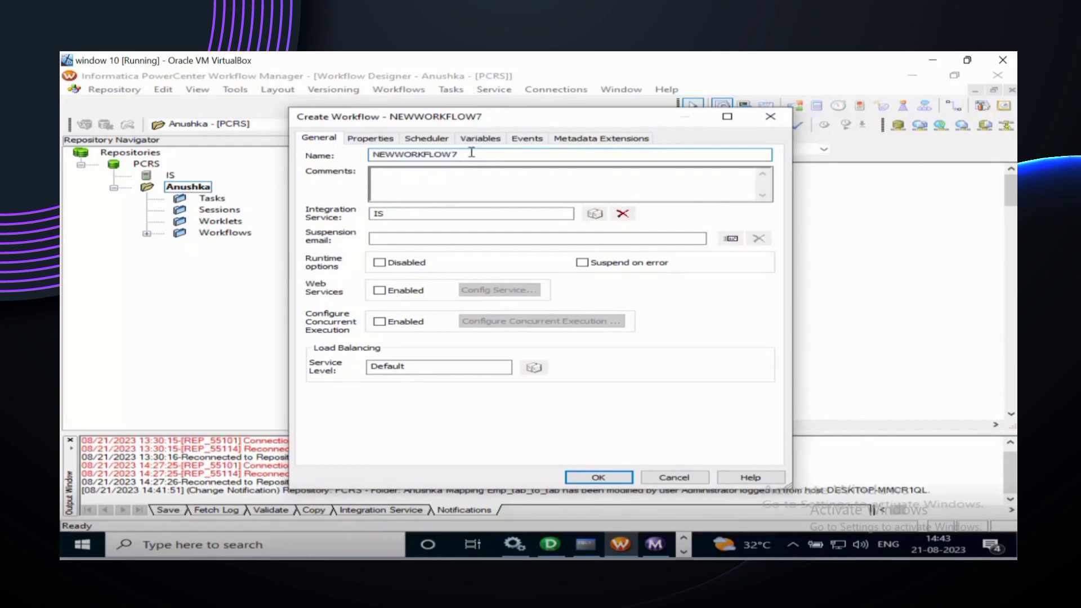
{"action": "key", "text": "BackSpace"}
{"action": "key", "text": "BackSpace"}
{"action": "key", "text": "BackSpace"}
{"action": "key", "text": "BackSpace"}
{"action": "key", "text": "BackSpace"}
{"action": "key", "text": "BackSpace"}
{"action": "key", "text": "BackSpace"}
{"action": "key", "text": "BackSpace"}
{"action": "key", "text": "BackSpace"}
{"action": "key", "text": "BackSpace"}
{"action": "key", "text": "BackSpace"}
{"action": "key", "text": "BackSpace"}
{"action": "type", "text": "Emp_t"}
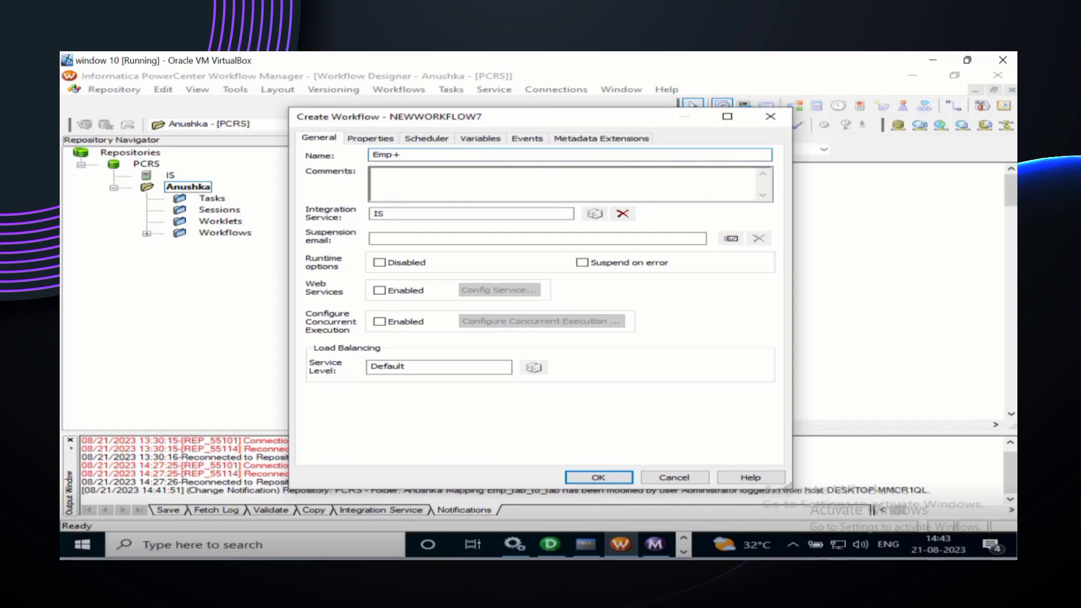
{"action": "key", "text": "BackSpace"}
{"action": "key", "text": "BackSpace"}
{"action": "type", "text": "_core_wf"}
{"action": "left_click", "coordinate": [598, 478]}
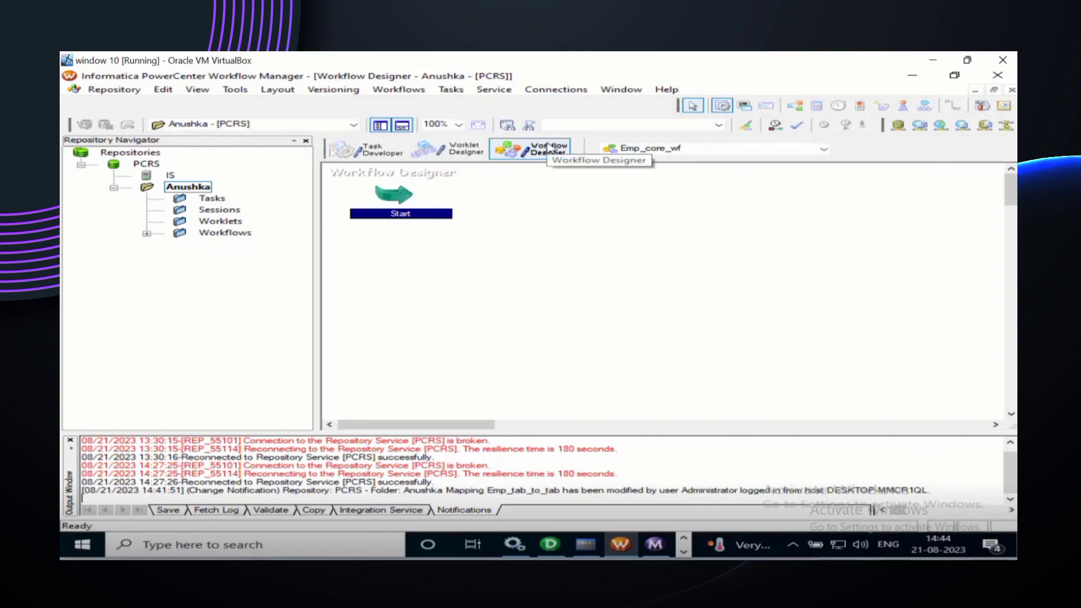
Step: Keep Emp_core_wf selected in the workflow list and pick the Session tool
{"action": "left_click", "coordinate": [822, 150]}
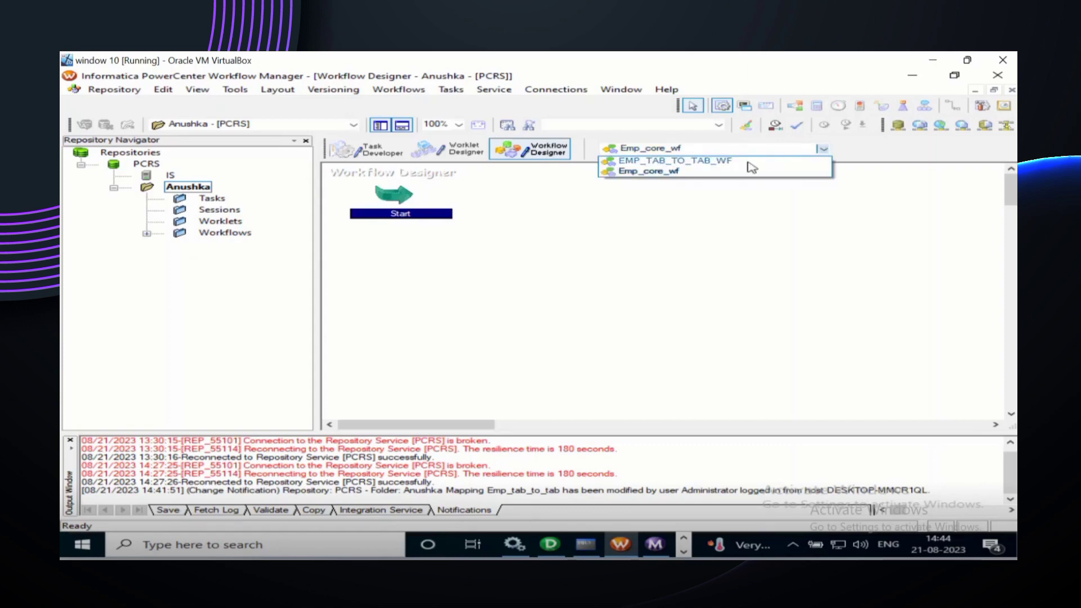
{"action": "left_click", "coordinate": [715, 171]}
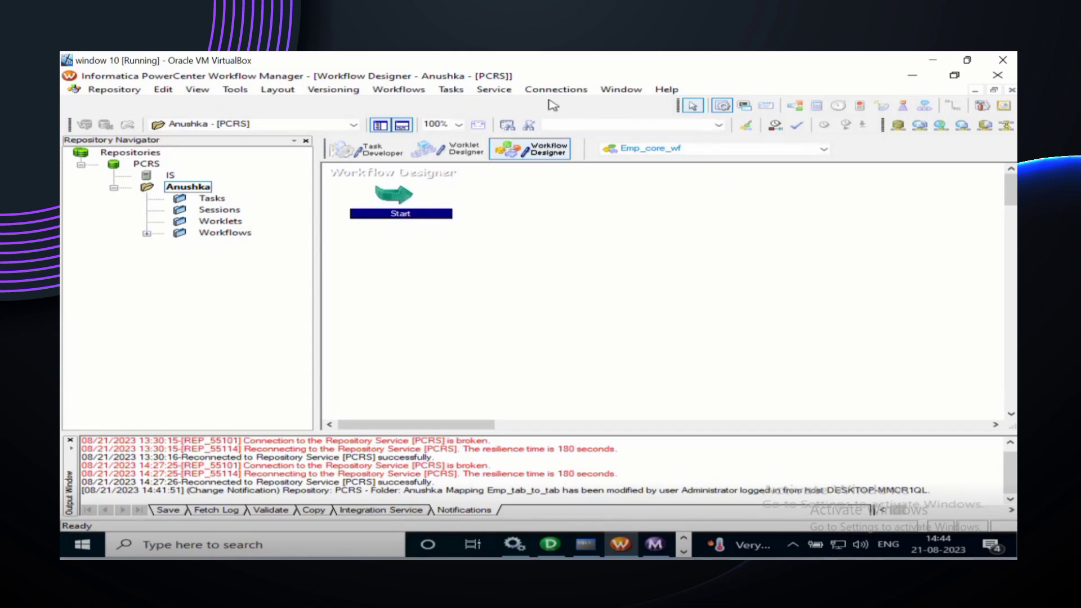
{"action": "left_click", "coordinate": [721, 107]}
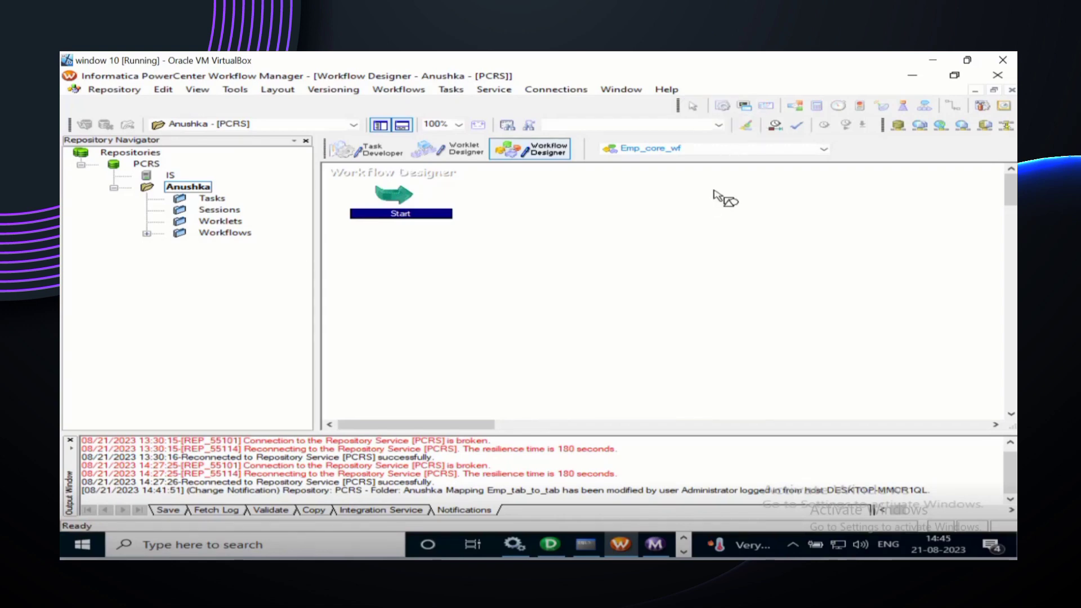
Step: Place a session based on Emp_core_mapping on the canvas and pick the Link Tasks tool
{"action": "left_click", "coordinate": [691, 244]}
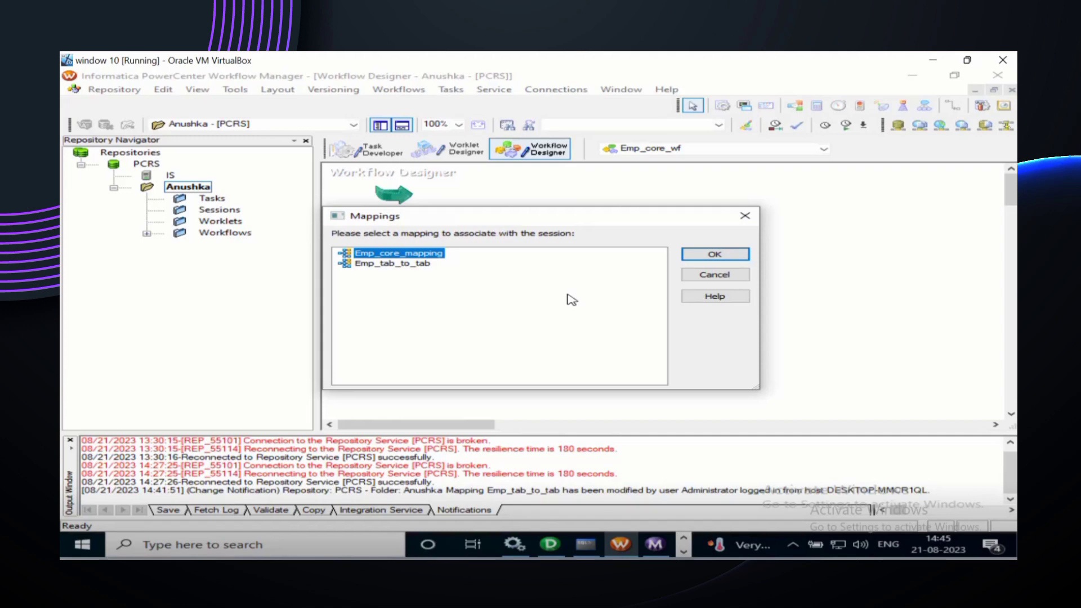
{"action": "left_click", "coordinate": [714, 256]}
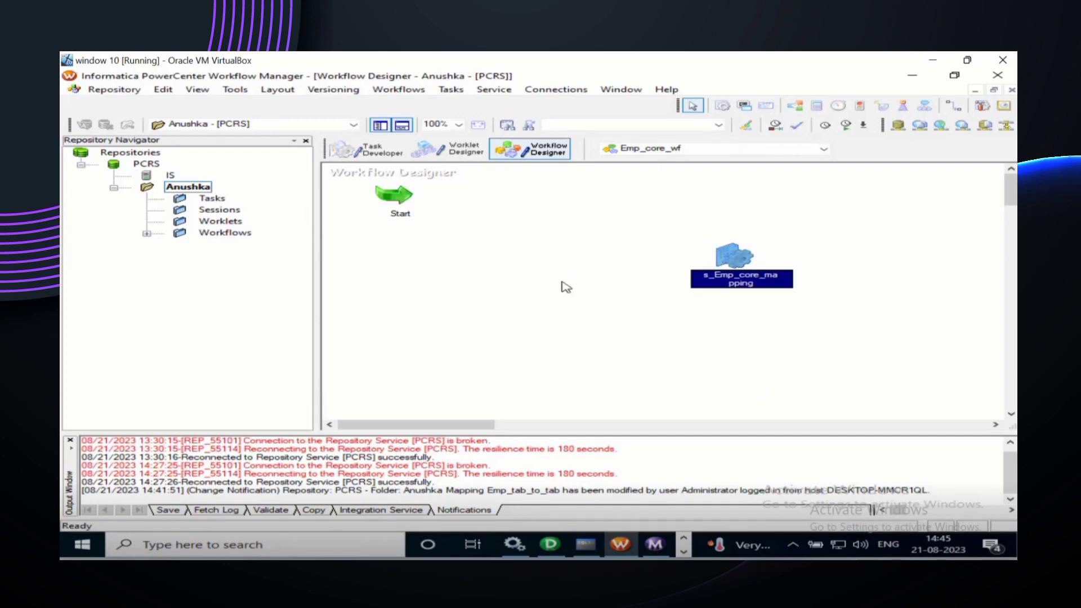
{"action": "left_click", "coordinate": [953, 107]}
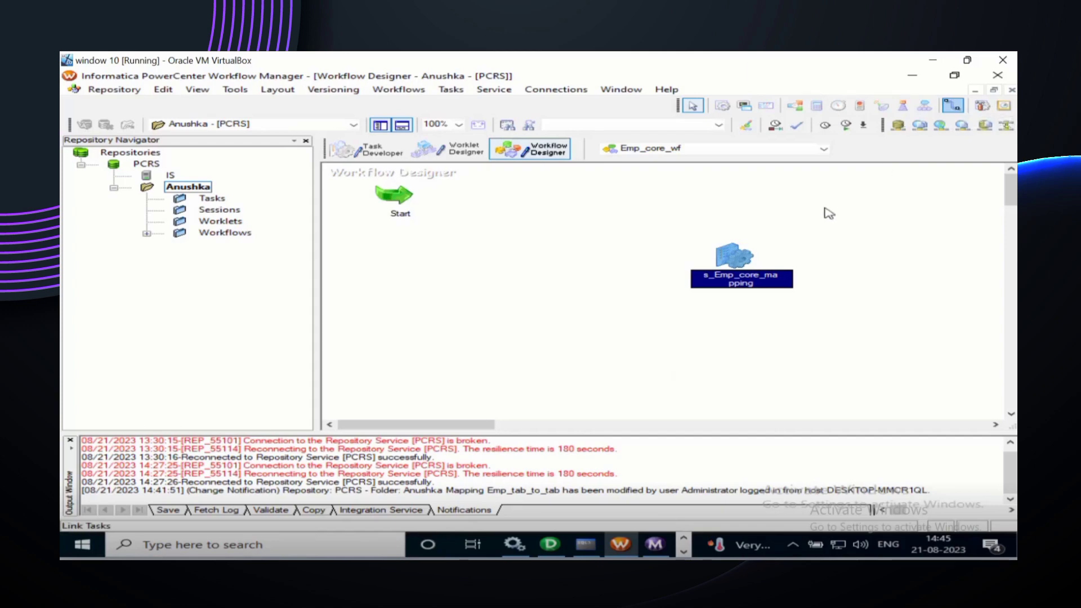
{"action": "left_click", "coordinate": [687, 223]}
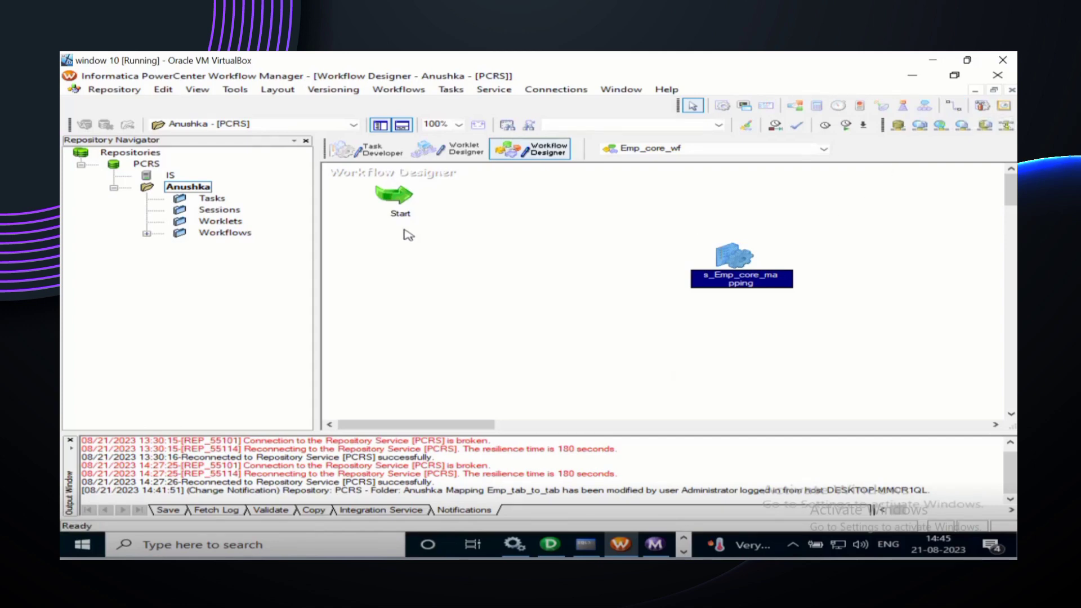
{"action": "left_click_drag", "start_coordinate": [397, 207], "coordinate": [433, 251]}
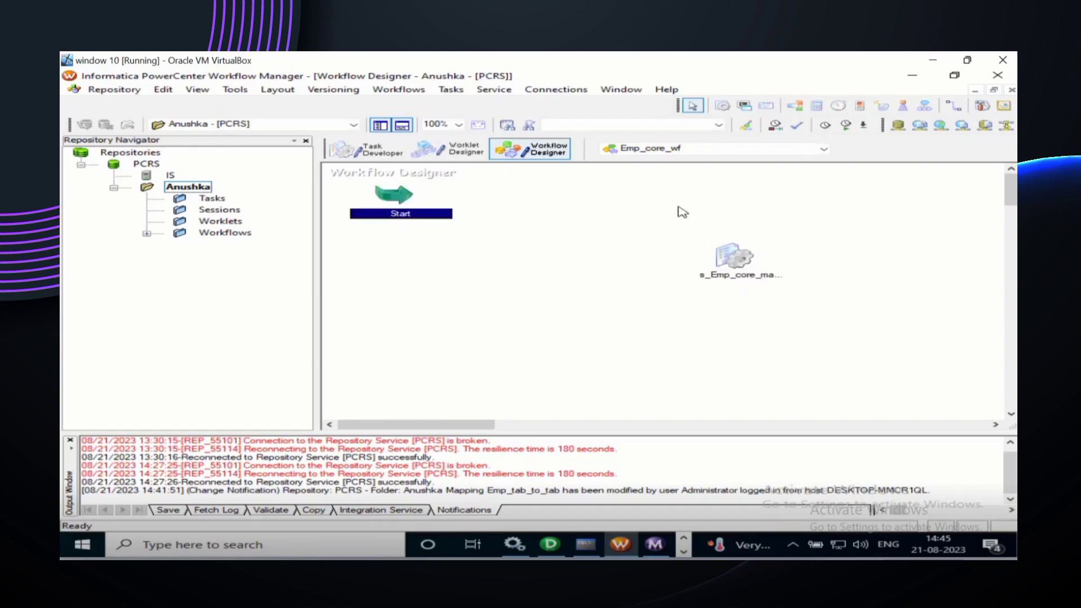
{"action": "left_click", "coordinate": [951, 108]}
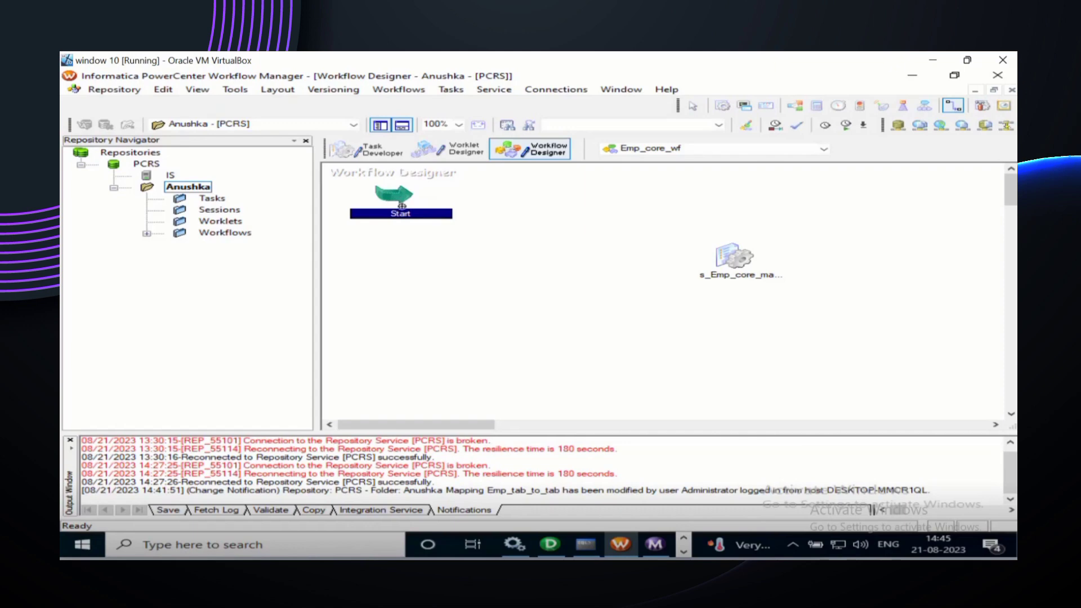
Step: Link Start to the s_Emp_core_mapping session, then select that session
{"action": "left_click_drag", "start_coordinate": [398, 201], "coordinate": [695, 263]}
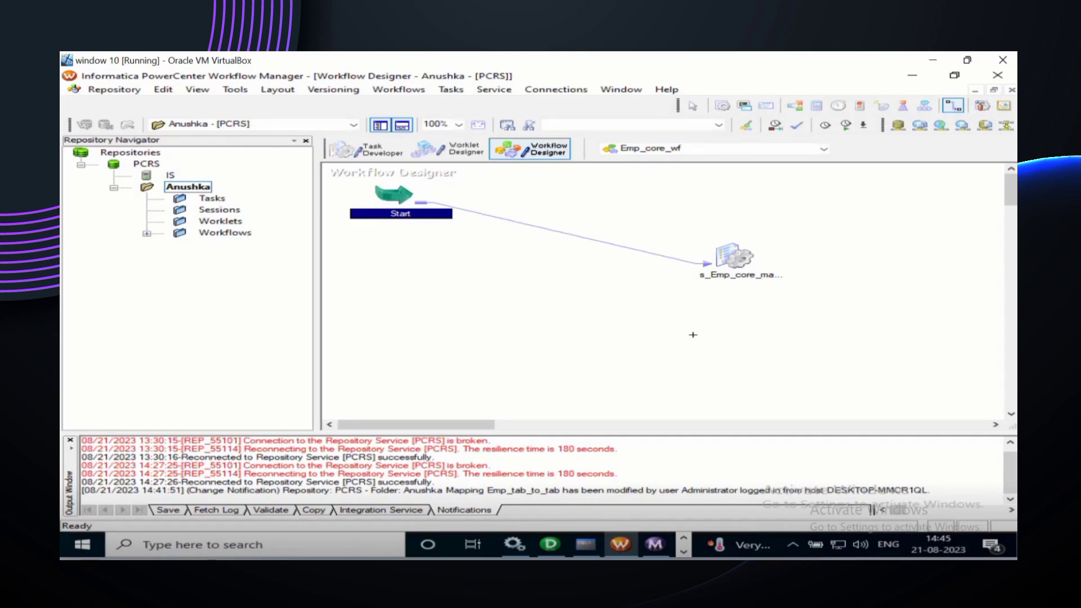
{"action": "left_click", "coordinate": [701, 106]}
{"action": "left_click", "coordinate": [724, 105]}
{"action": "left_click", "coordinate": [719, 193]}
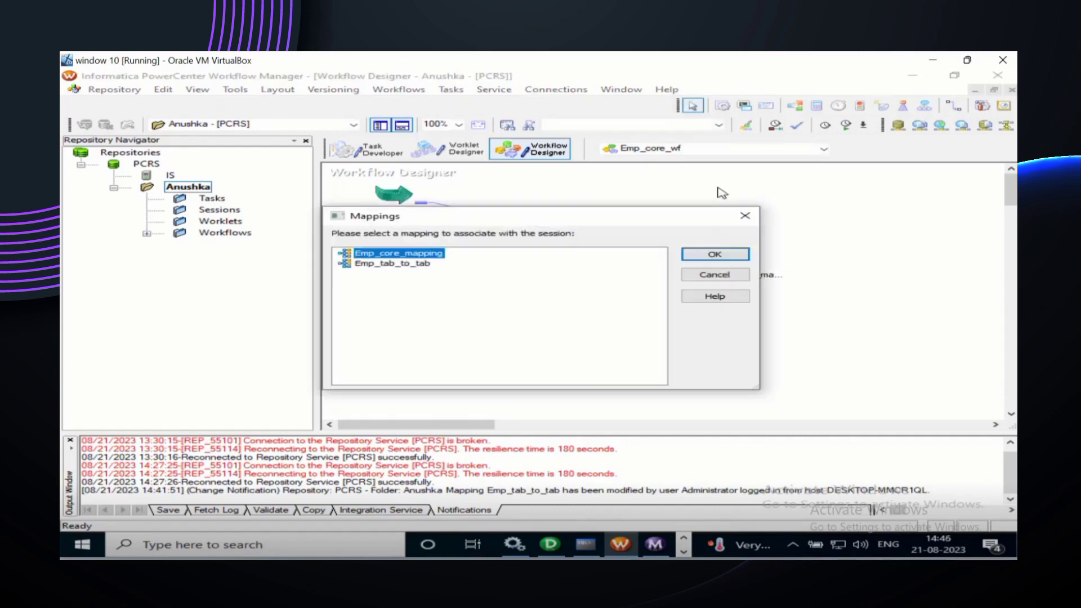
{"action": "left_click", "coordinate": [745, 217]}
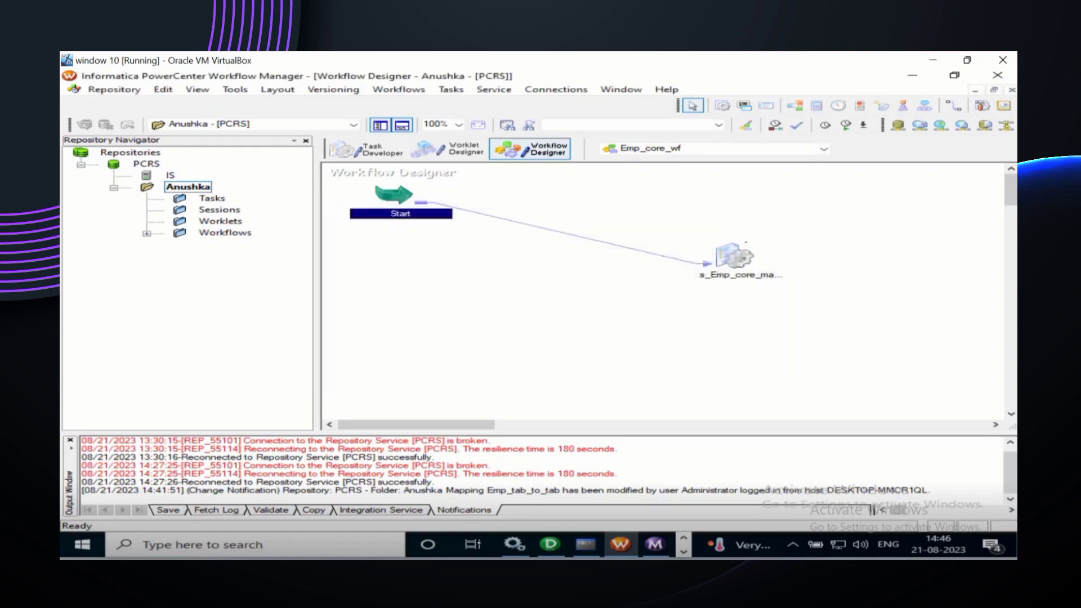
{"action": "left_click", "coordinate": [742, 259]}
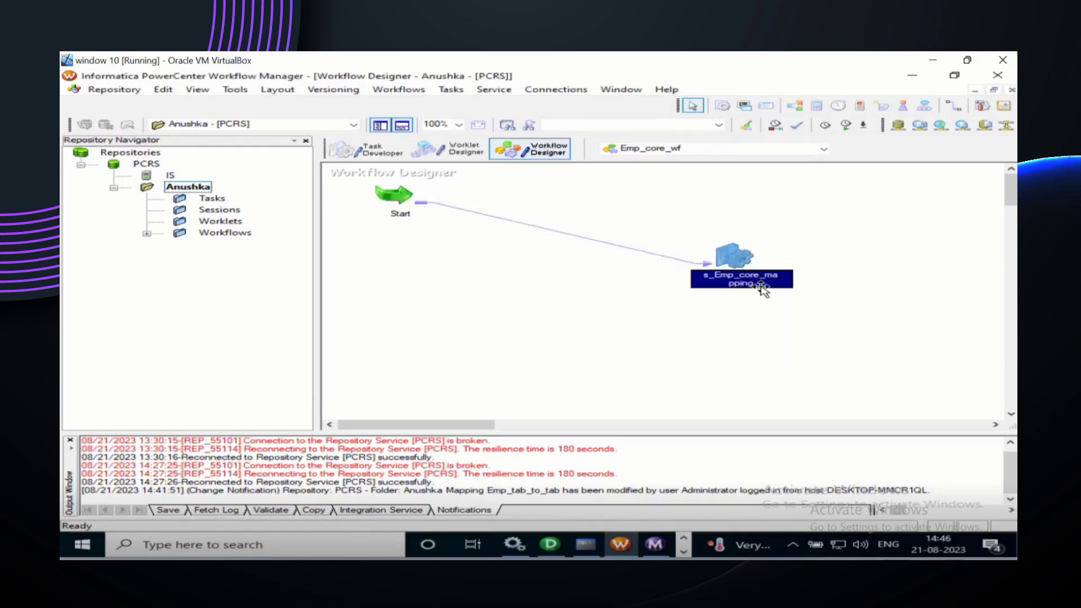
{"action": "right_click", "coordinate": [757, 259]}
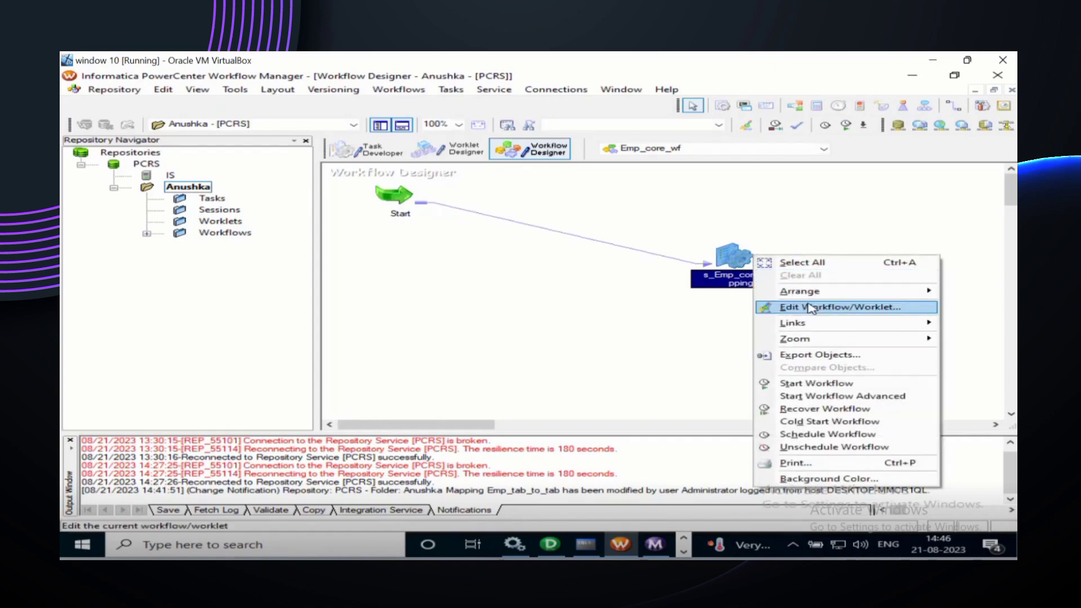
{"action": "left_click", "coordinate": [716, 350]}
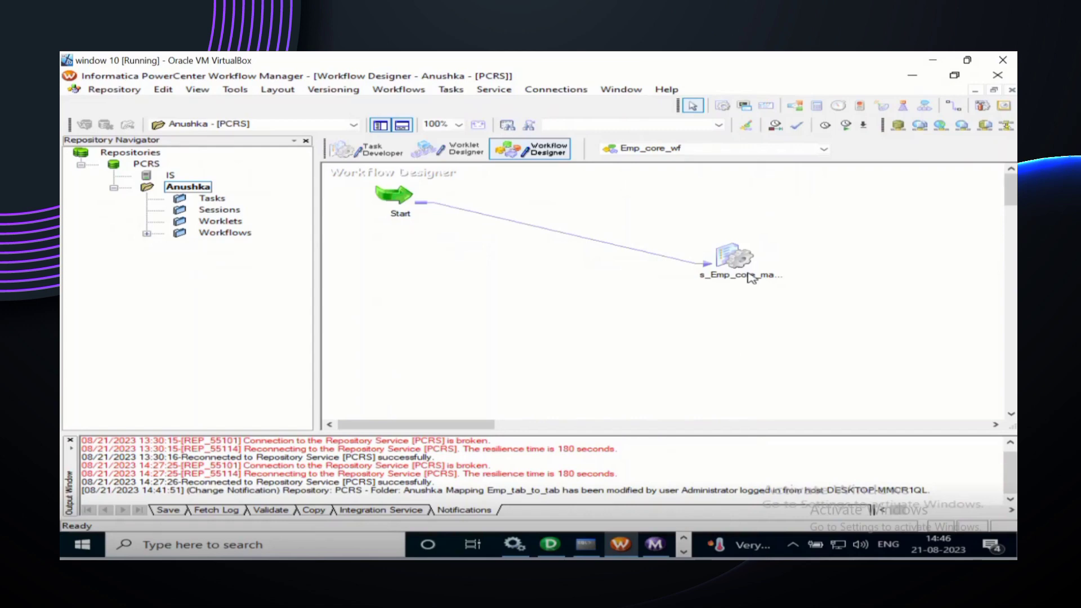
{"action": "left_click", "coordinate": [749, 277]}
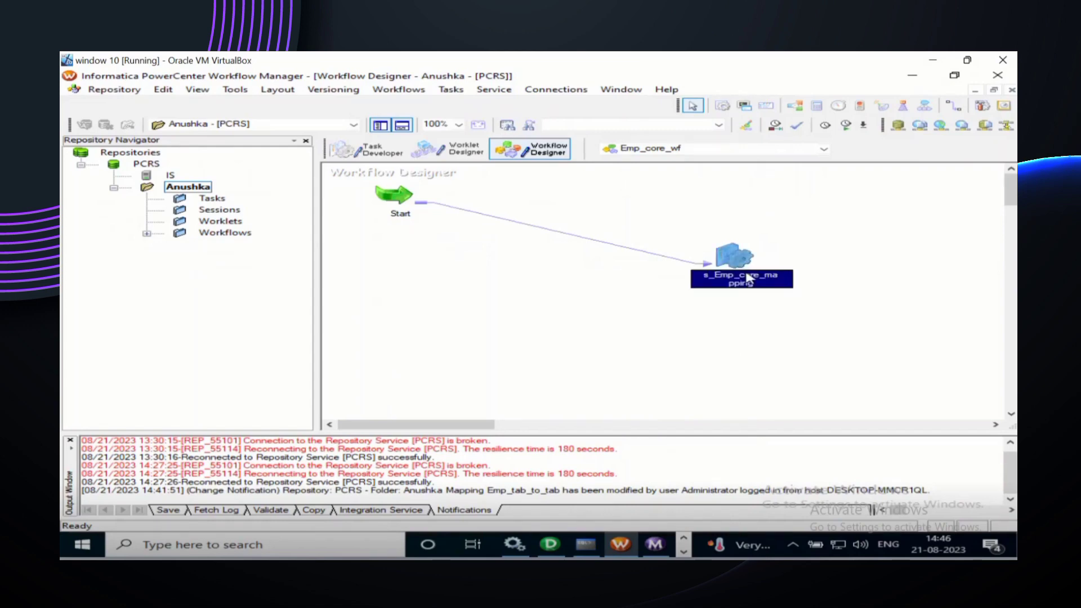
Step: Open s_Emp_core_mapping's Edit Tasks Mapping tab and view the SQ_EMPLOYEES and Targets settings
{"action": "right_click", "coordinate": [749, 277]}
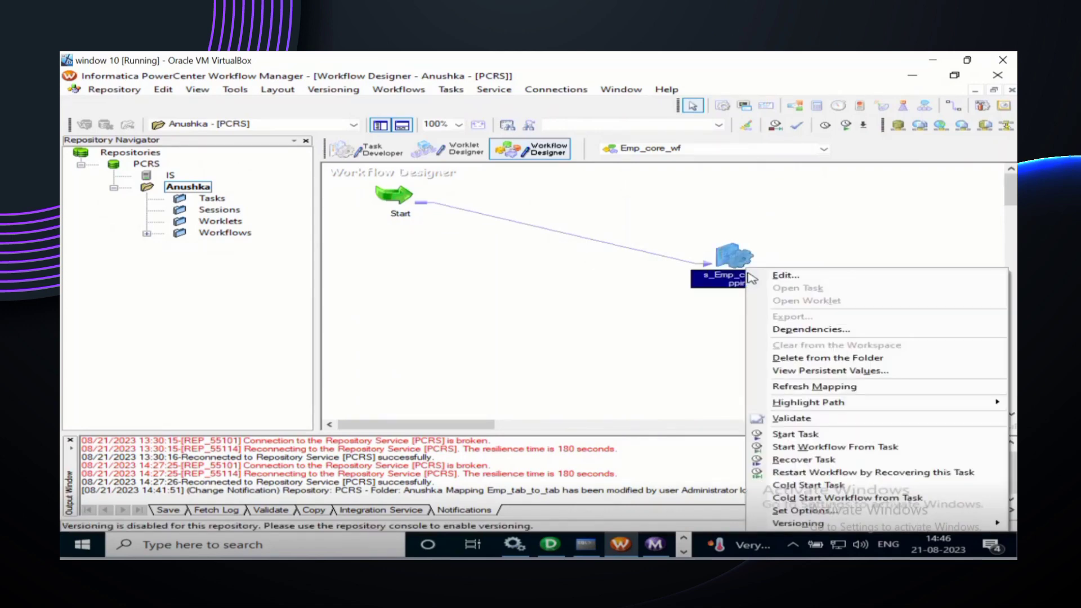
{"action": "left_click", "coordinate": [788, 276]}
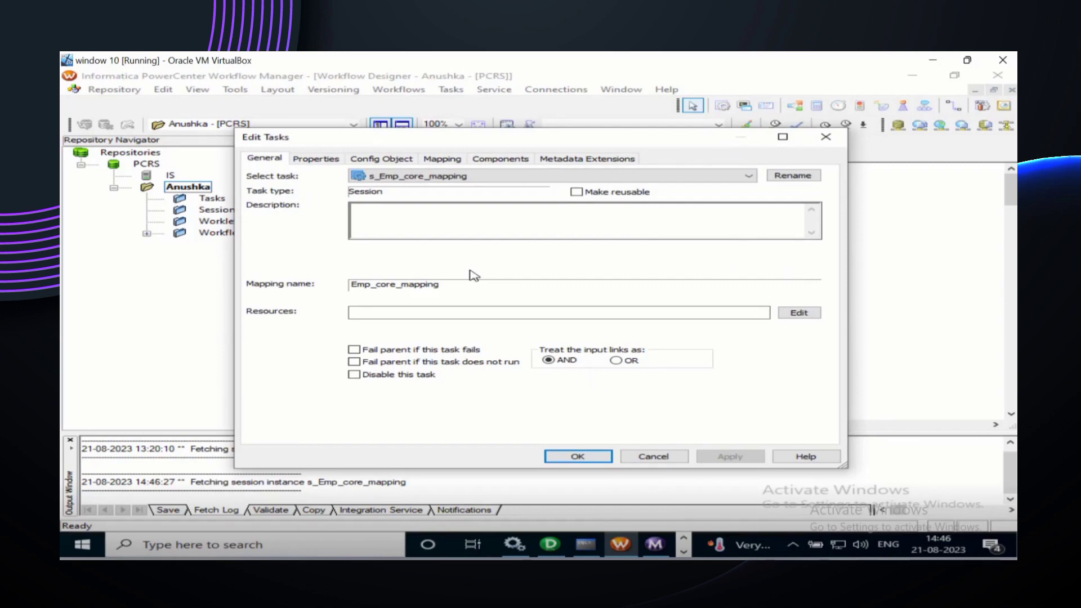
{"action": "left_click", "coordinate": [445, 159]}
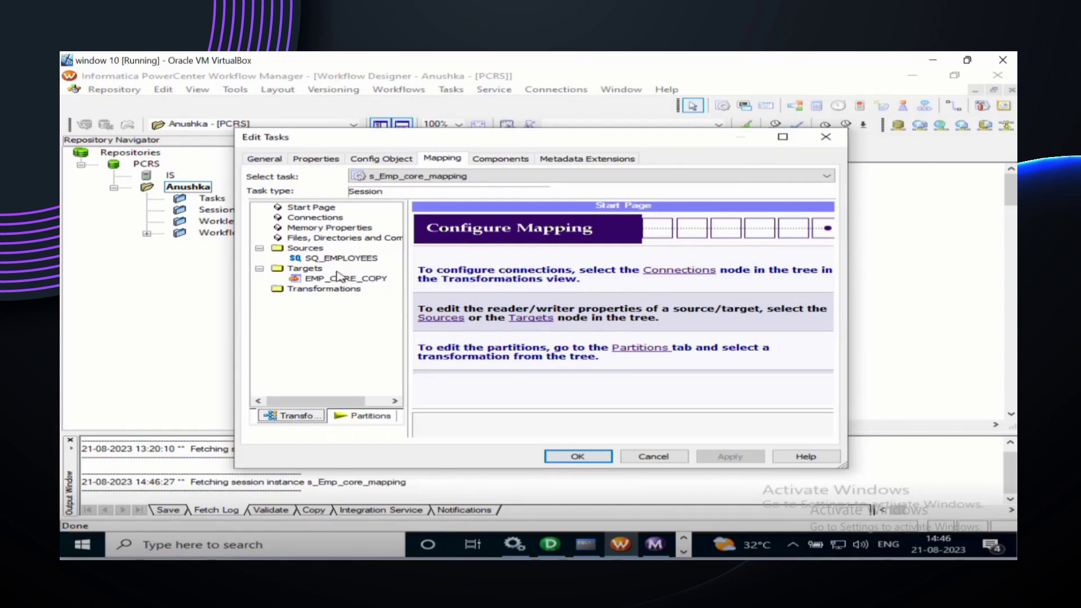
{"action": "left_click", "coordinate": [325, 259]}
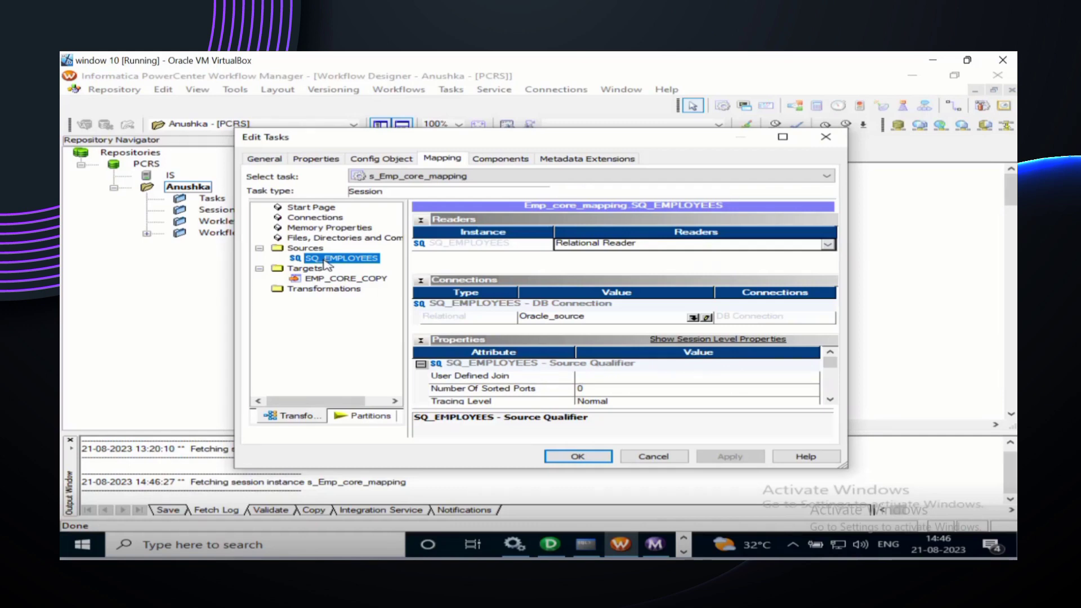
{"action": "left_click", "coordinate": [314, 269]}
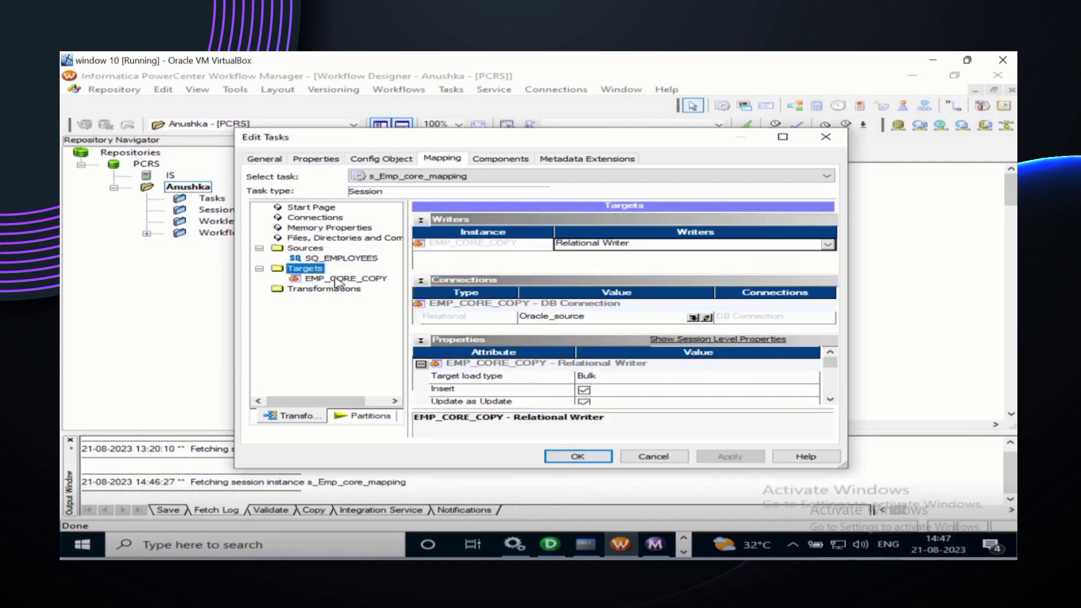
Step: Inspect EMP_CORE_COPY's properties: Relational Writer, Oracle_source connection, Bulk load type
{"action": "left_click", "coordinate": [336, 280]}
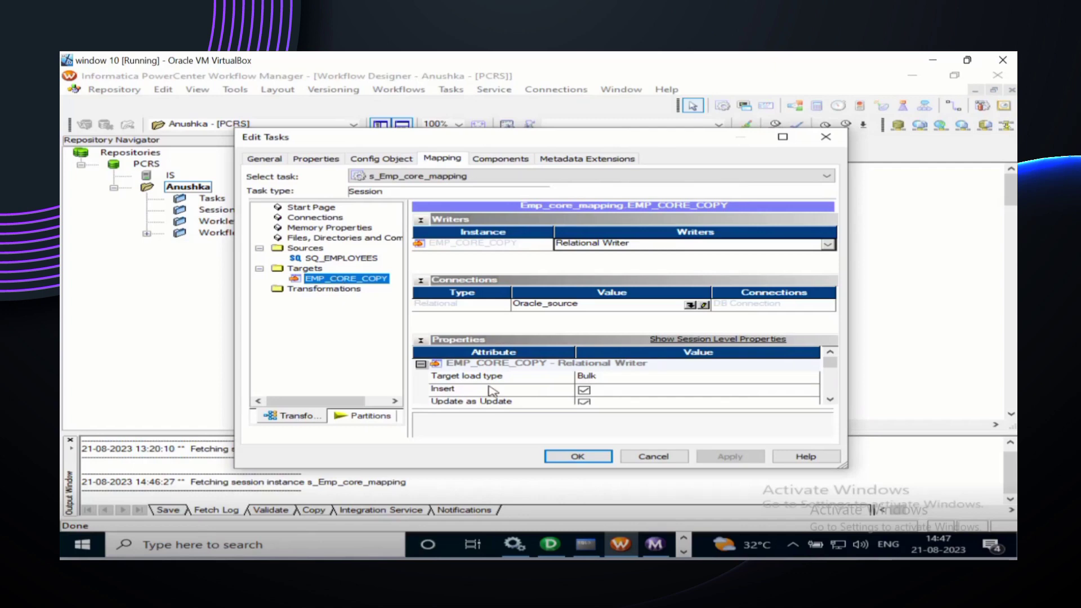
{"action": "left_click", "coordinate": [829, 399]}
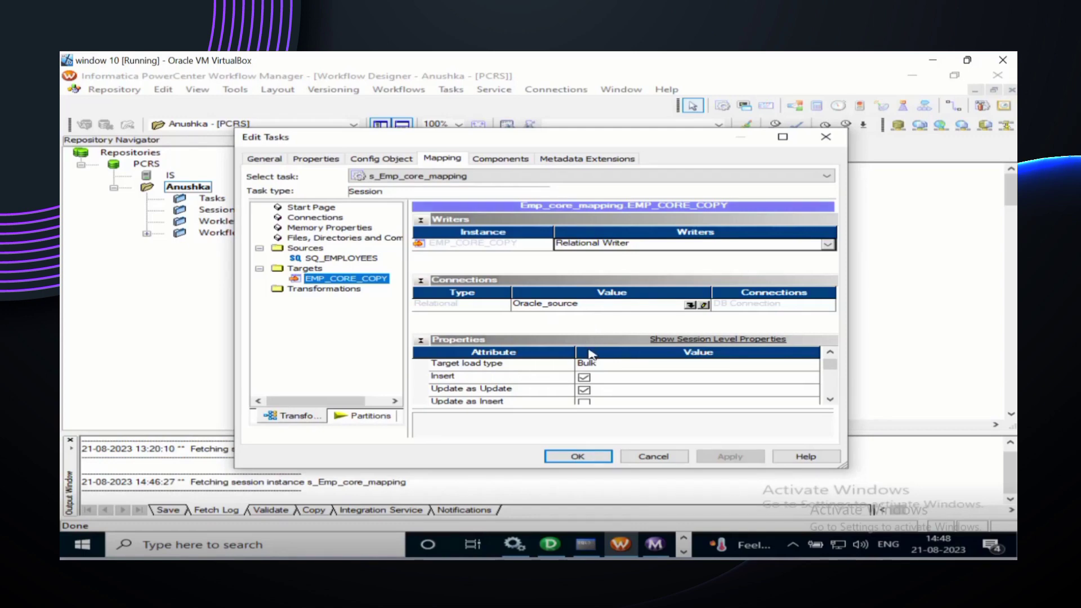
{"action": "left_click", "coordinate": [580, 304]}
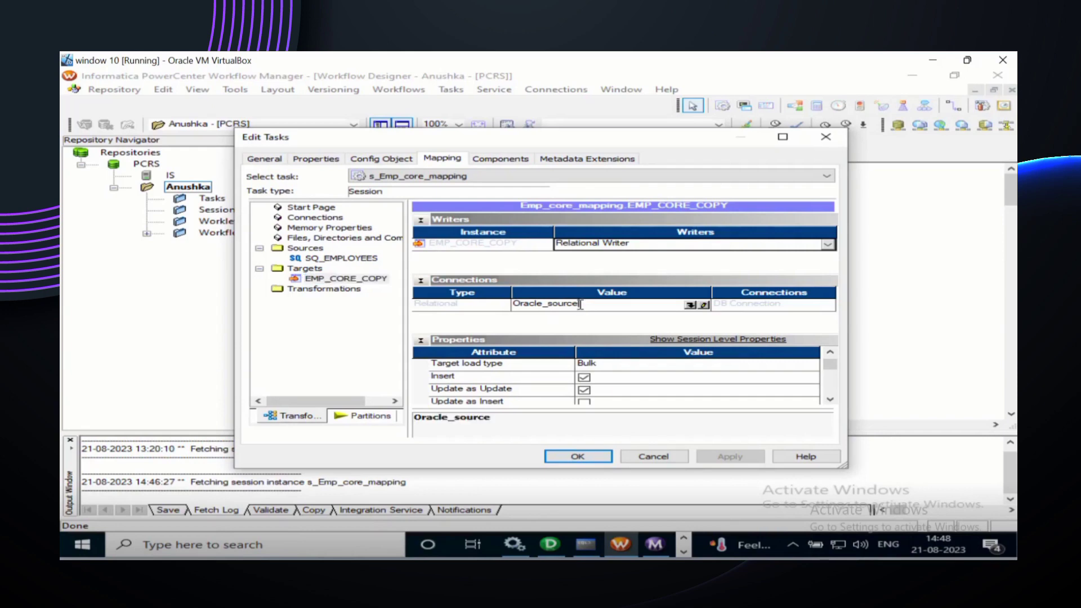
Step: Change EMP_CORE_COPY's connection to Oracle_target, then apply and close Edit Tasks
{"action": "left_click", "coordinate": [690, 305]}
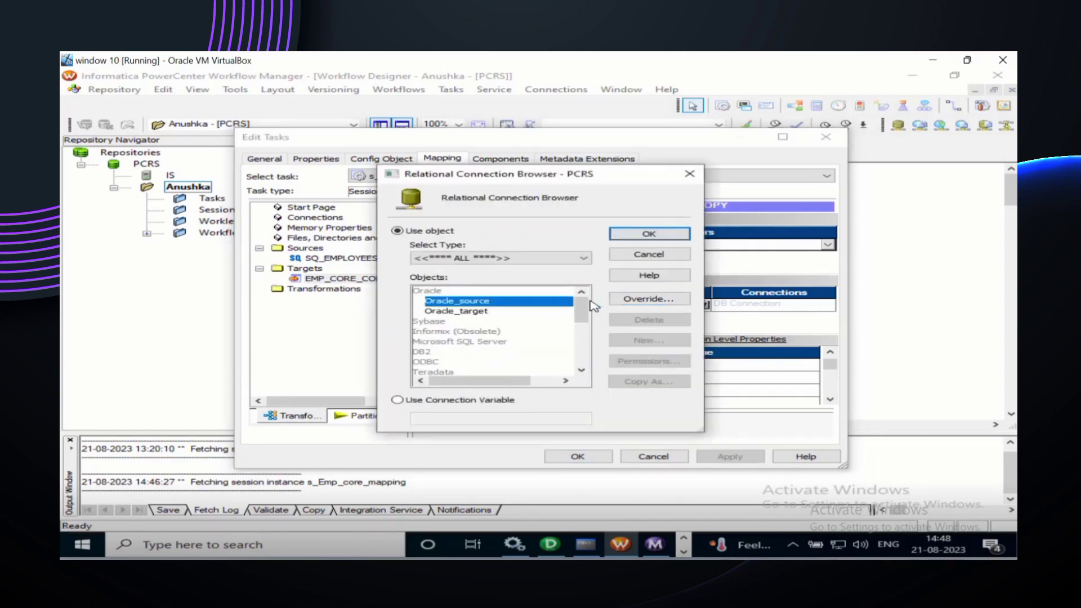
{"action": "left_click", "coordinate": [487, 312]}
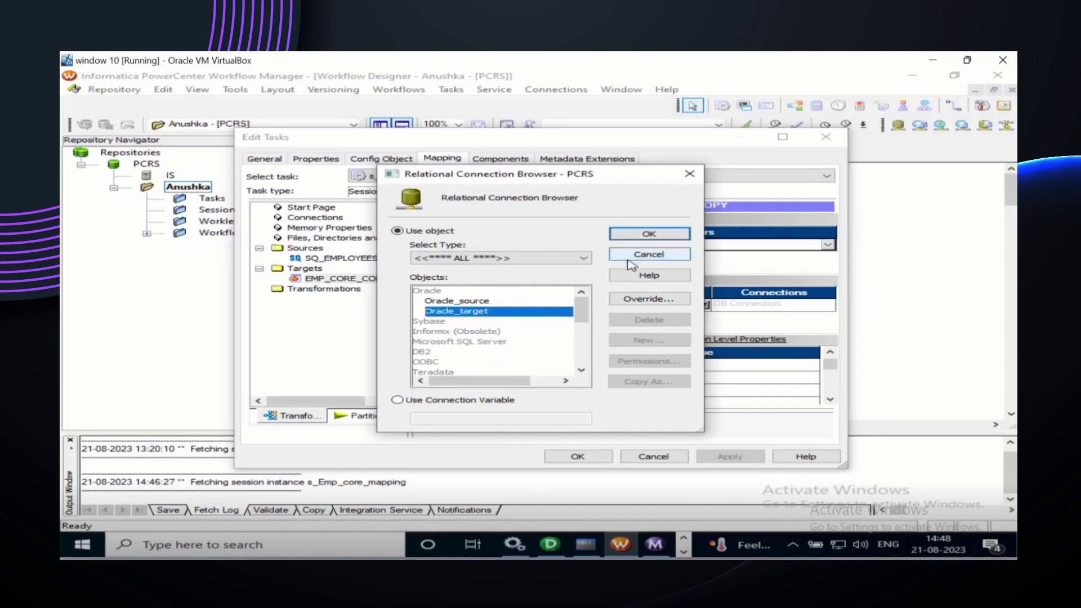
{"action": "left_click", "coordinate": [656, 234]}
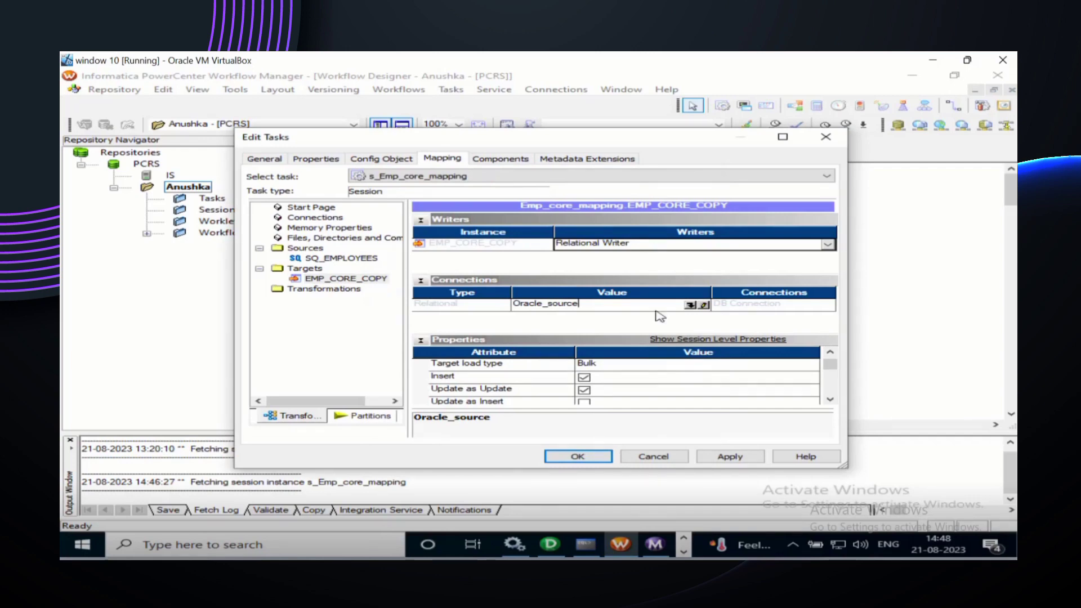
{"action": "left_click", "coordinate": [723, 456]}
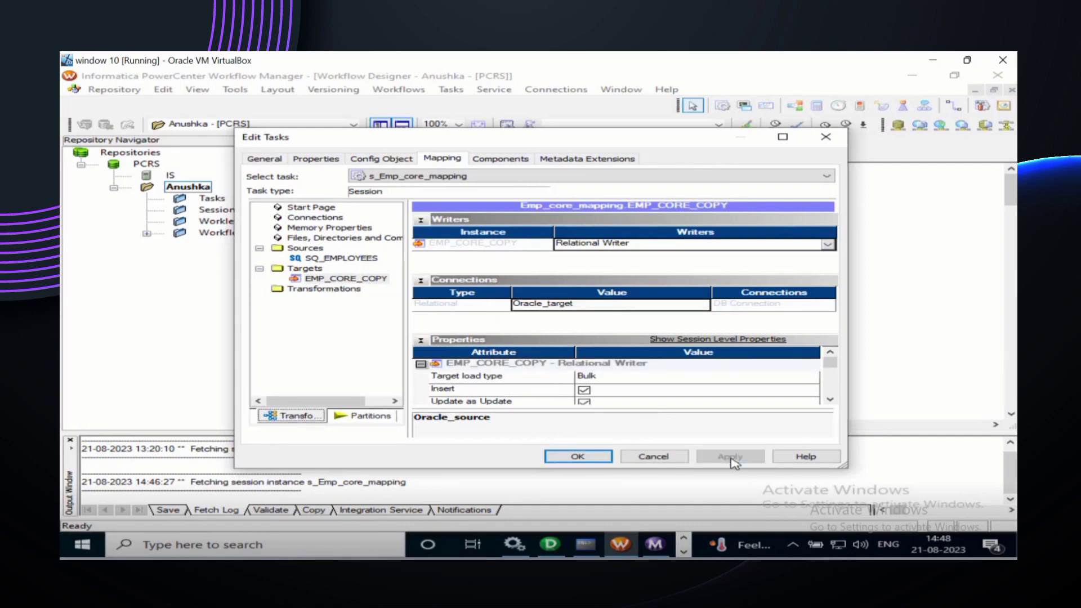
{"action": "left_click", "coordinate": [581, 459]}
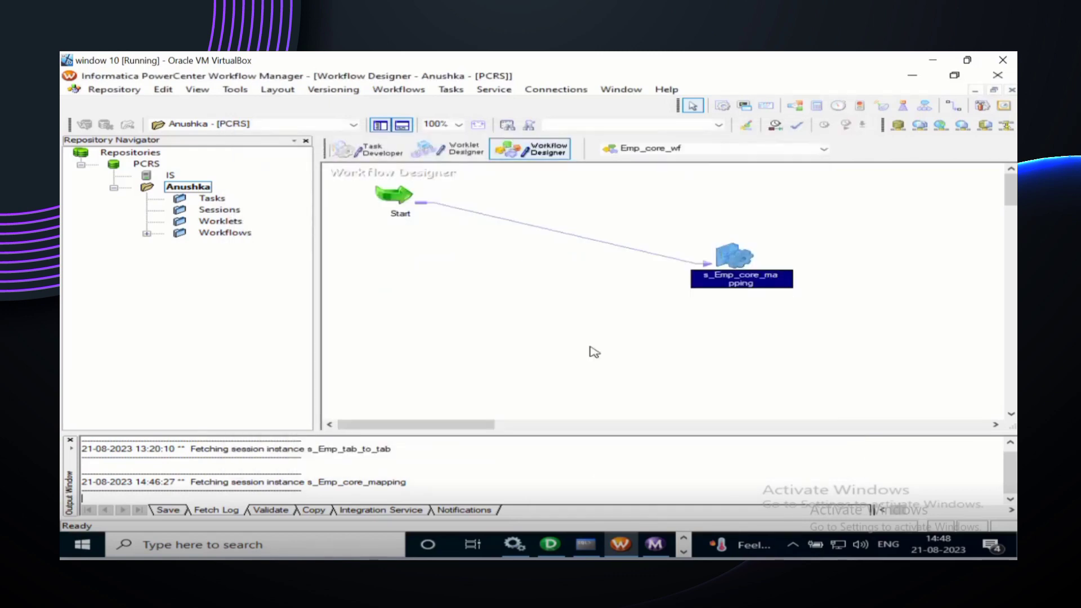
Step: Save and start the Emp_core_wf workflow, then switch to Workflow Monitor to follow the run
{"action": "key", "text": "ctrl+s"}
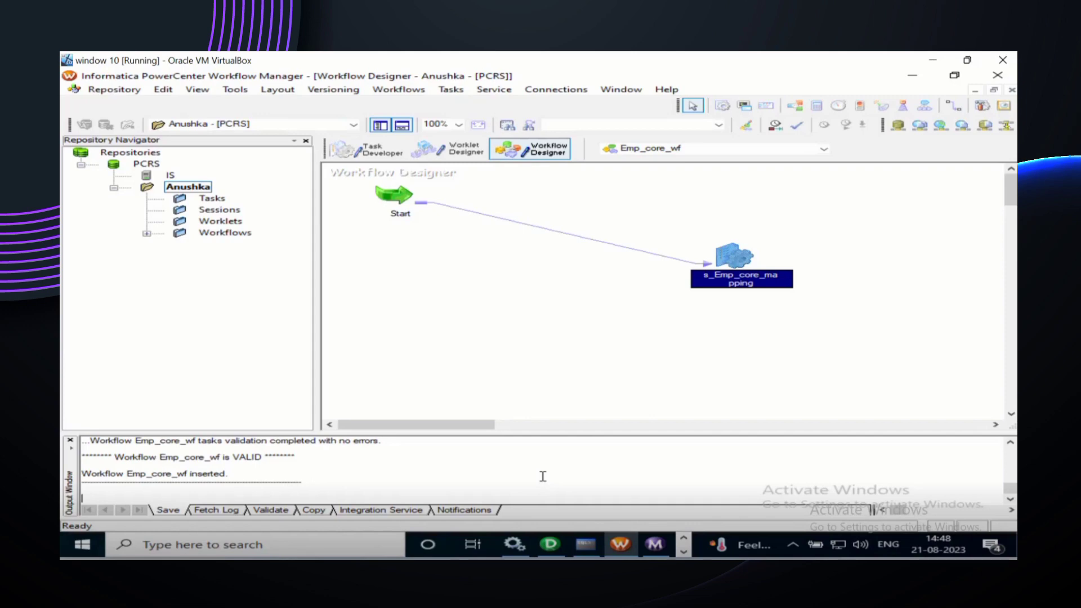
{"action": "left_click", "coordinate": [596, 360]}
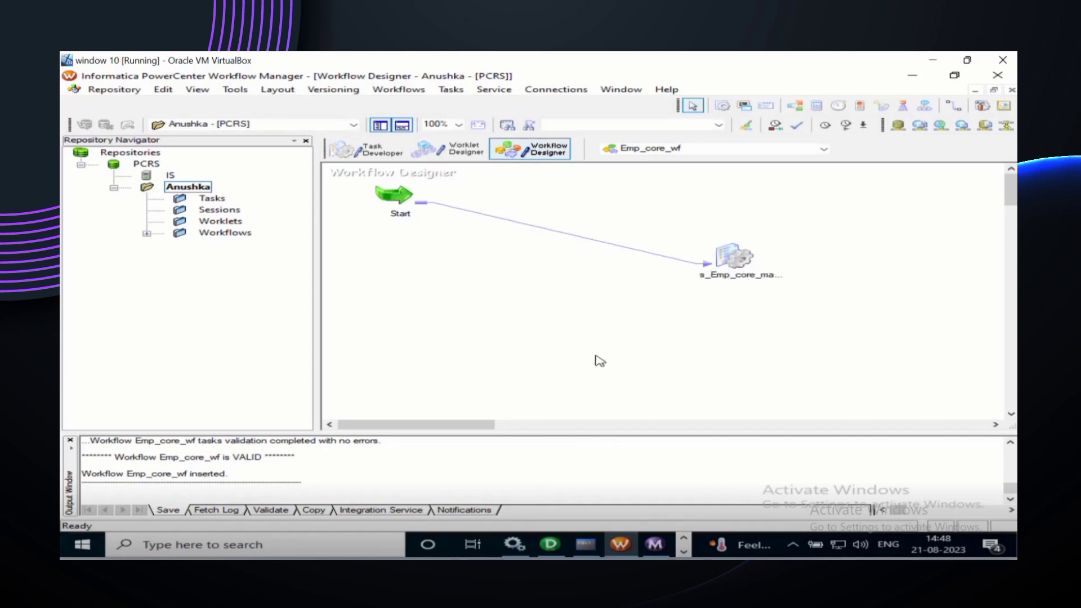
{"action": "right_click", "coordinate": [571, 274]}
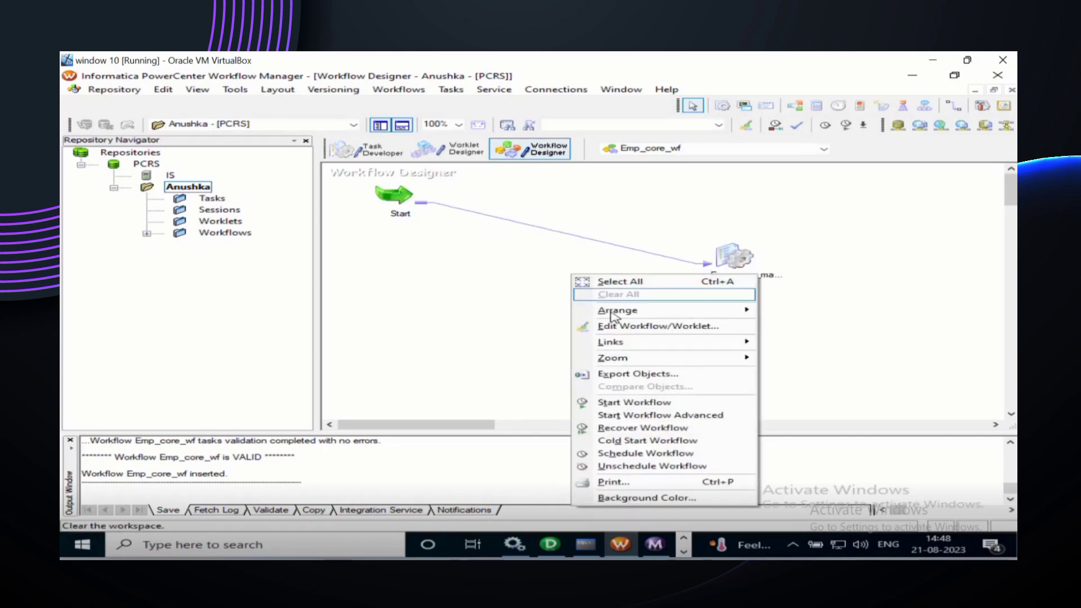
{"action": "left_click", "coordinate": [642, 403]}
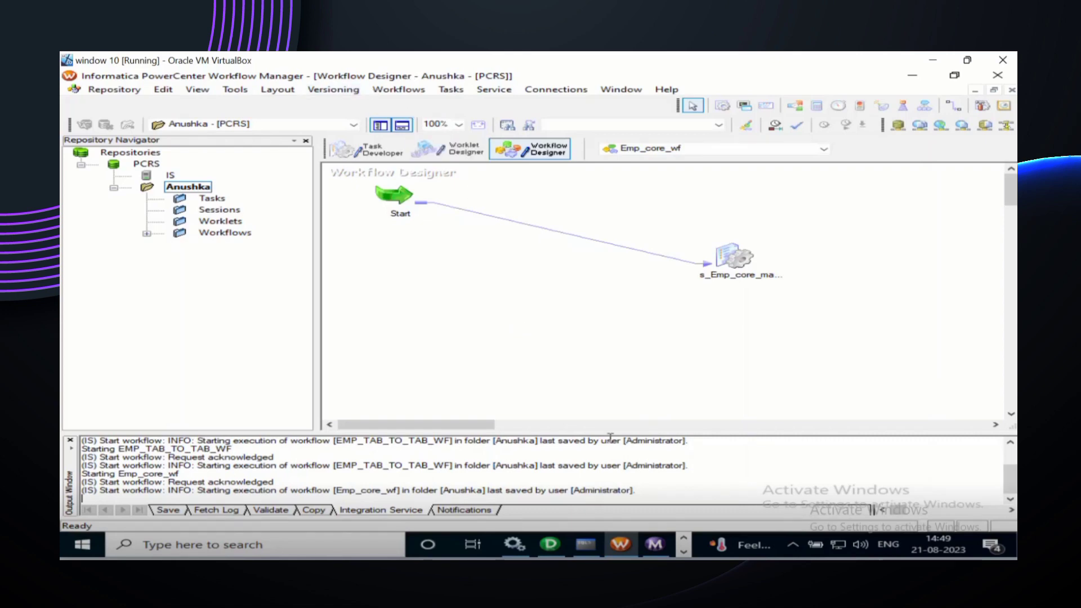
{"action": "left_click", "coordinate": [653, 544]}
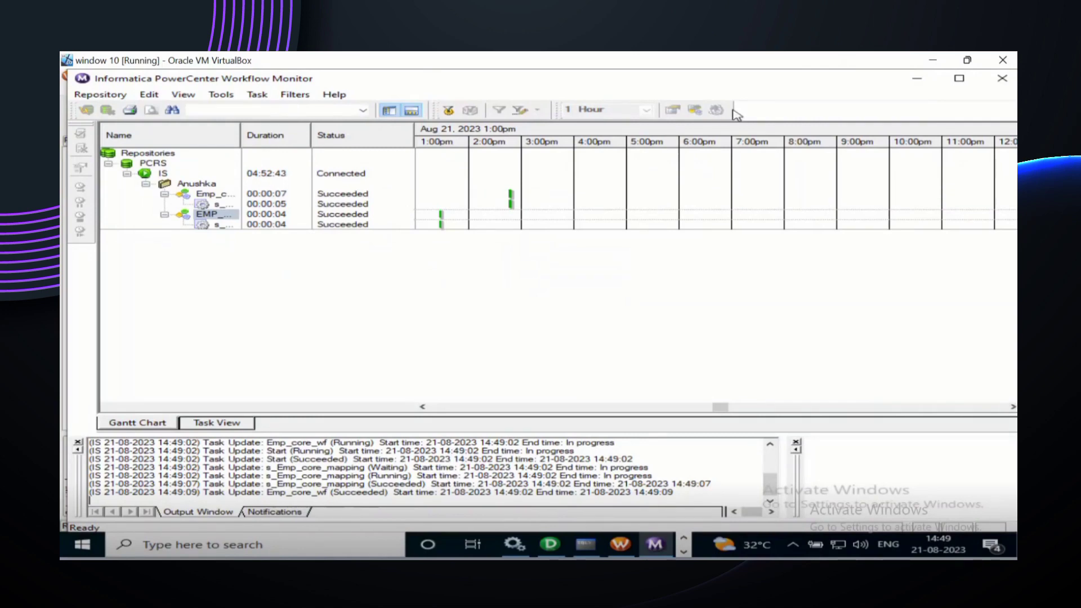
Step: In SQL Command Line, rerun the emp_core_copy count query, which now returns 107 rows
{"action": "left_click", "coordinate": [591, 547]}
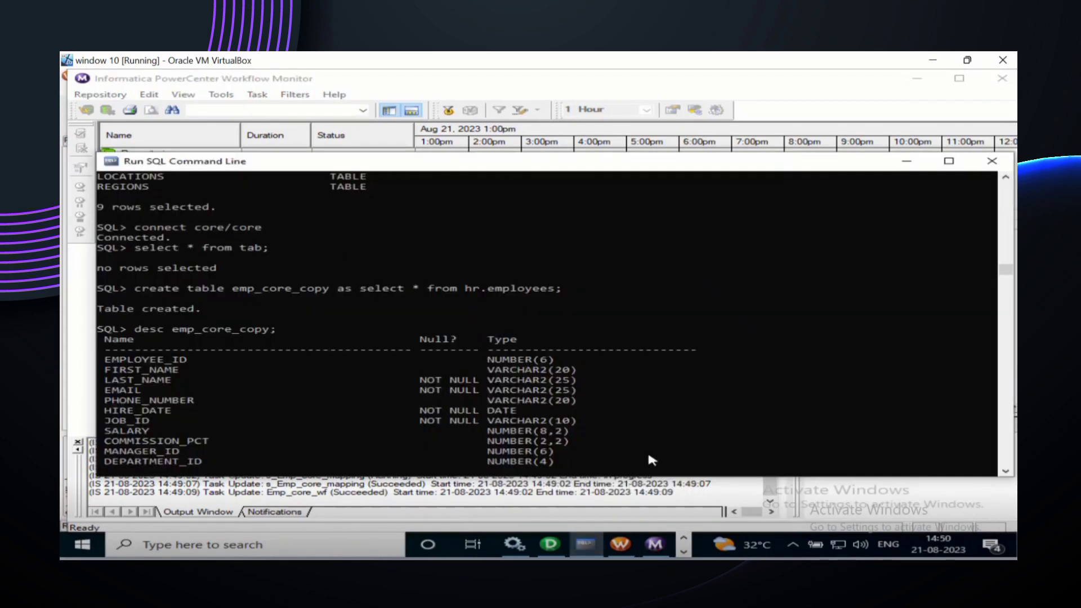
{"action": "scroll", "coordinate": [648, 455], "scroll_direction": "down", "scroll_amount": 10}
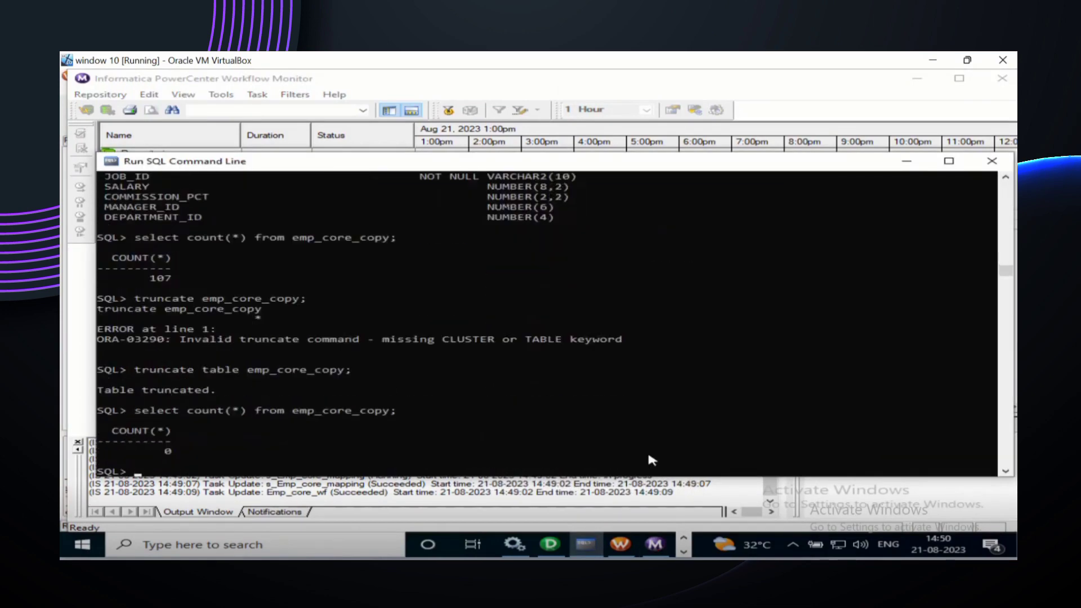
{"action": "scroll", "coordinate": [654, 382], "scroll_direction": "down", "scroll_amount": 3}
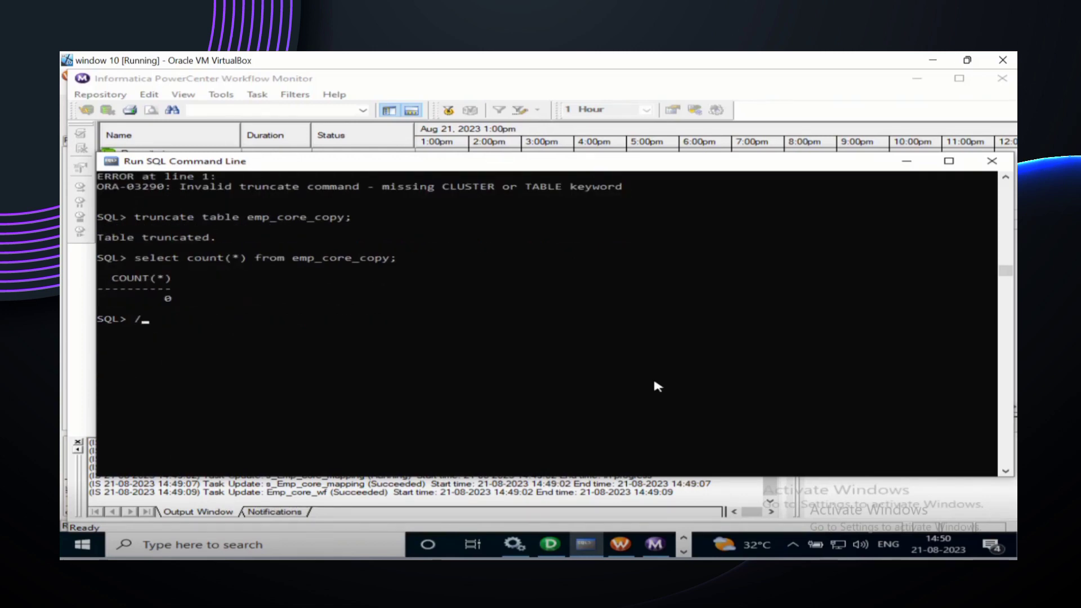
{"action": "key", "text": "Return"}
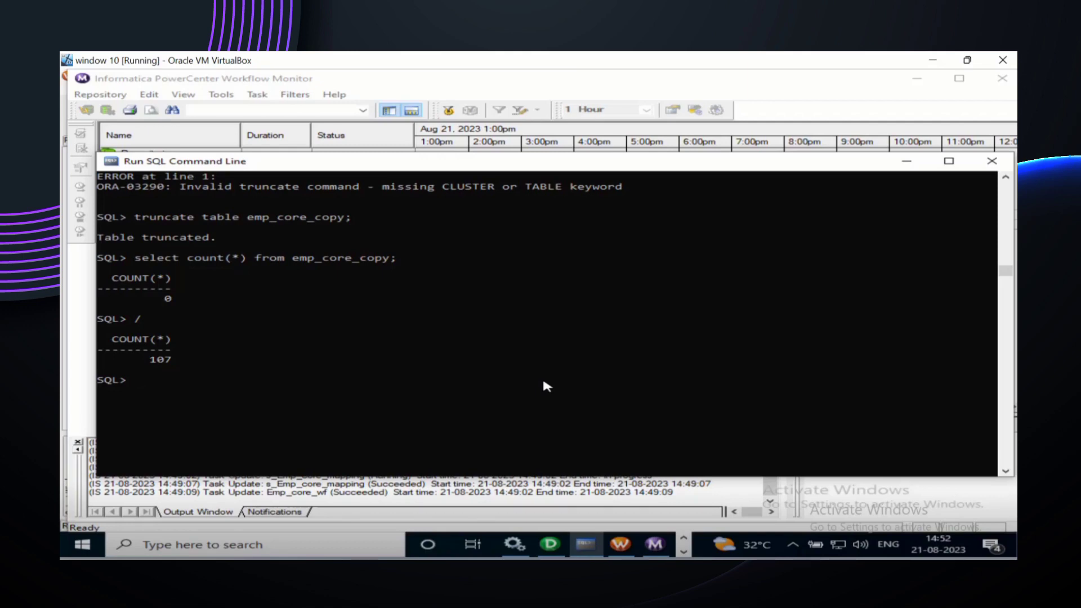
Step: List the schema's tables with select * from tab; to confirm EMP_CORE_COPY exists
{"action": "key", "text": "Up"}
{"action": "key", "text": "Up"}
{"action": "key", "text": "Up"}
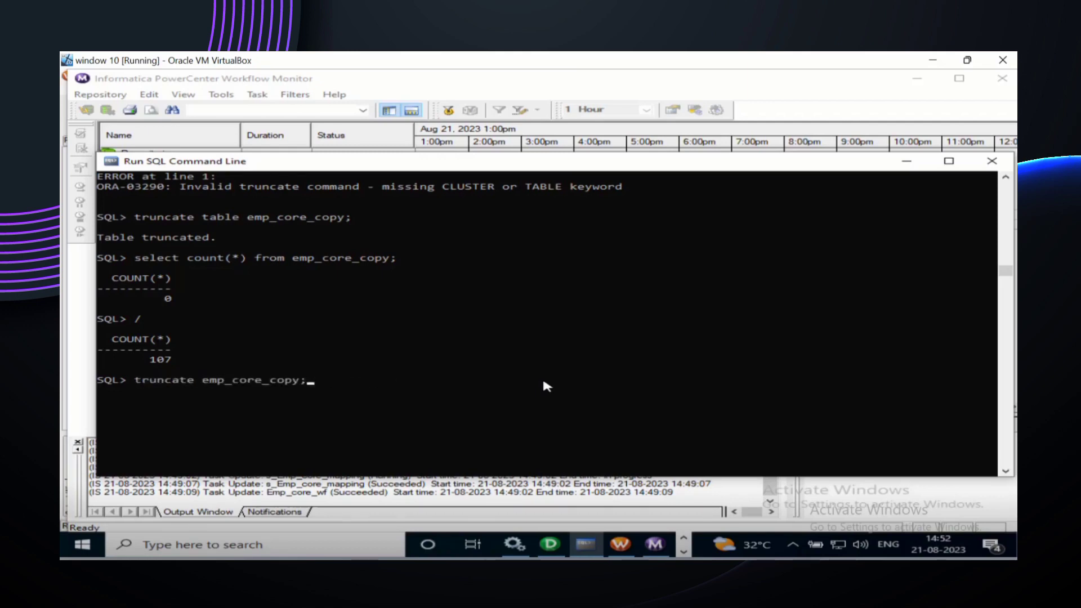
{"action": "key", "text": "Up"}
{"action": "key", "text": "Up"}
{"action": "key", "text": "Down"}
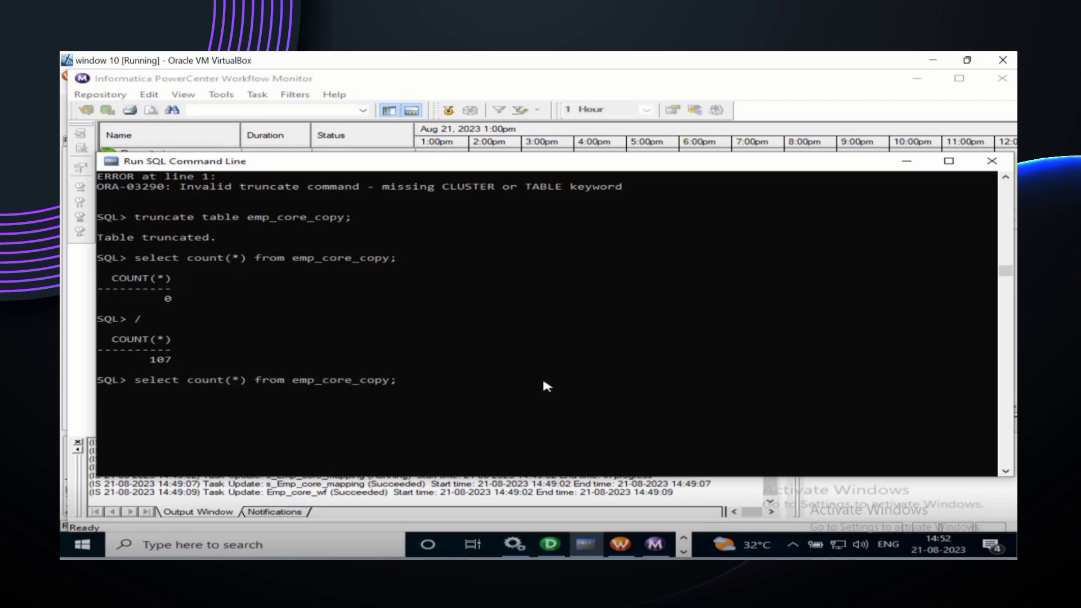
{"action": "key", "text": "BackSpace"}
{"action": "key", "text": "BackSpace"}
{"action": "key", "text": "BackSpace"}
{"action": "key", "text": "BackSpace"}
{"action": "key", "text": "BackSpace"}
{"action": "key", "text": "BackSpace"}
{"action": "key", "text": "BackSpace"}
{"action": "key", "text": "BackSpace"}
{"action": "key", "text": "BackSpace"}
{"action": "key", "text": "BackSpace"}
{"action": "key", "text": "BackSpace"}
{"action": "key", "text": "BackSpace"}
{"action": "key", "text": "BackSpace"}
{"action": "key", "text": "BackSpace"}
{"action": "key", "text": "BackSpace"}
{"action": "key", "text": "BackSpace"}
{"action": "key", "text": "BackSpace"}
{"action": "key", "text": "BackSpace"}
{"action": "key", "text": "BackSpace"}
{"action": "key", "text": "BackSpace"}
{"action": "key", "text": "BackSpace"}
{"action": "key", "text": "BackSpace"}
{"action": "key", "text": "BackSpace"}
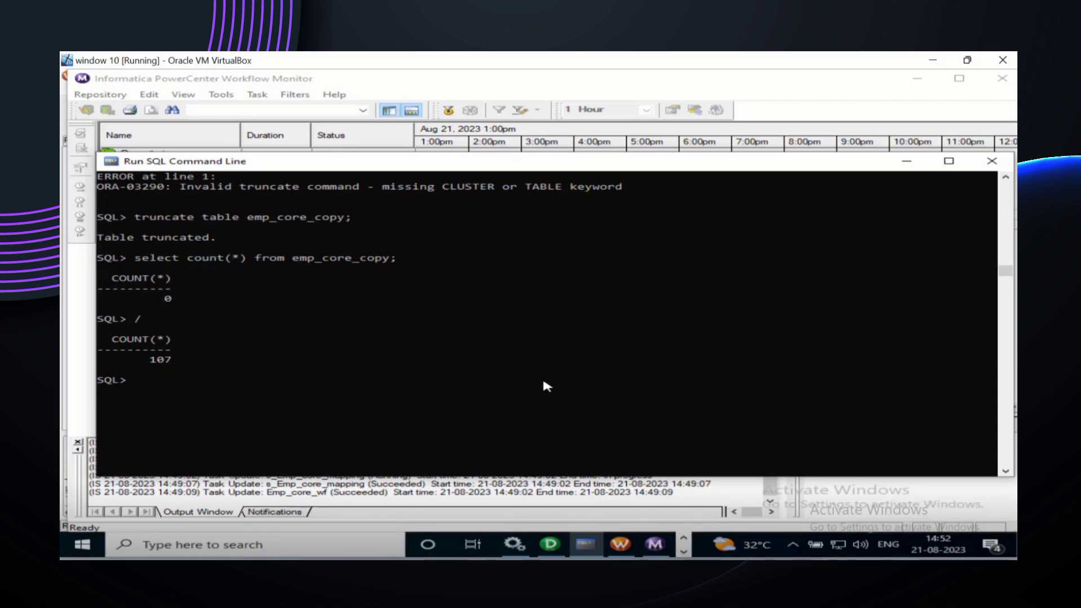
{"action": "type", "text": "select * from tab;"}
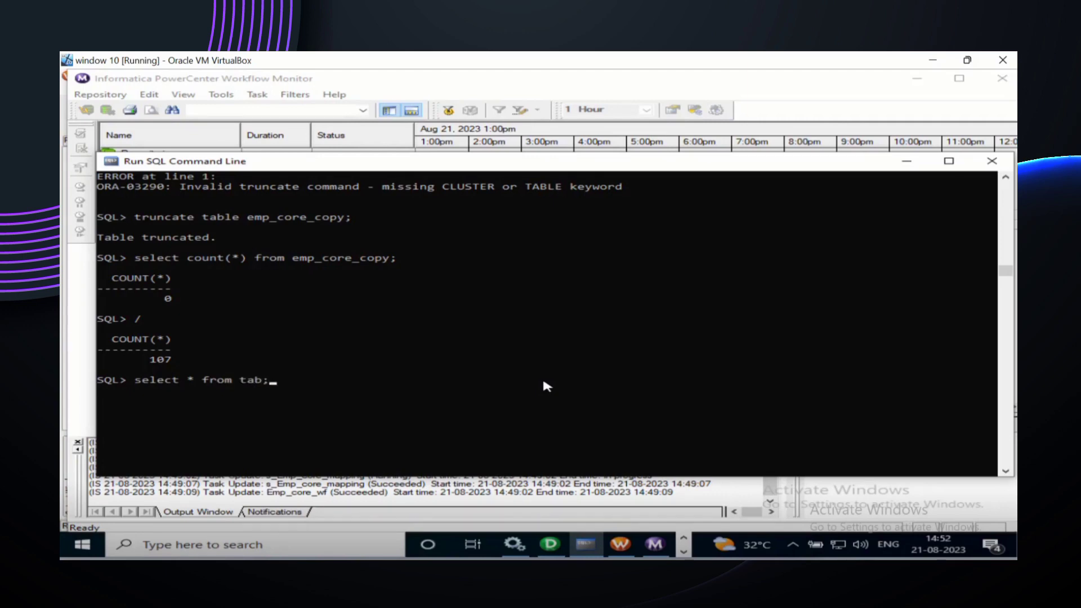
{"action": "key", "text": "Return"}
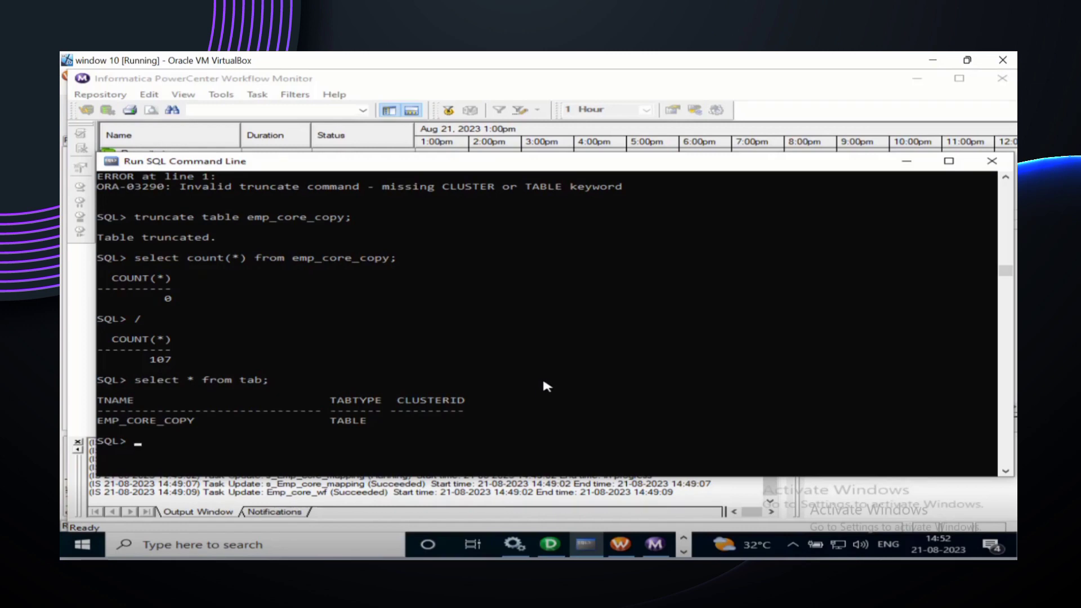
Step: Run show user; to check that the connected user is CORE
{"action": "type", "text": "show user;"}
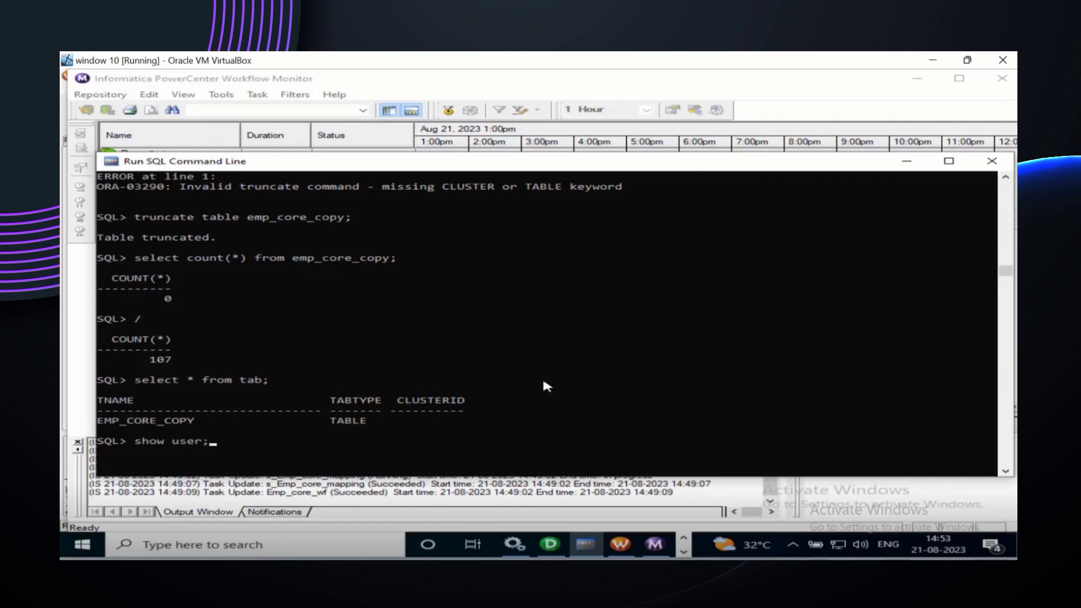
{"action": "key", "text": "Return"}
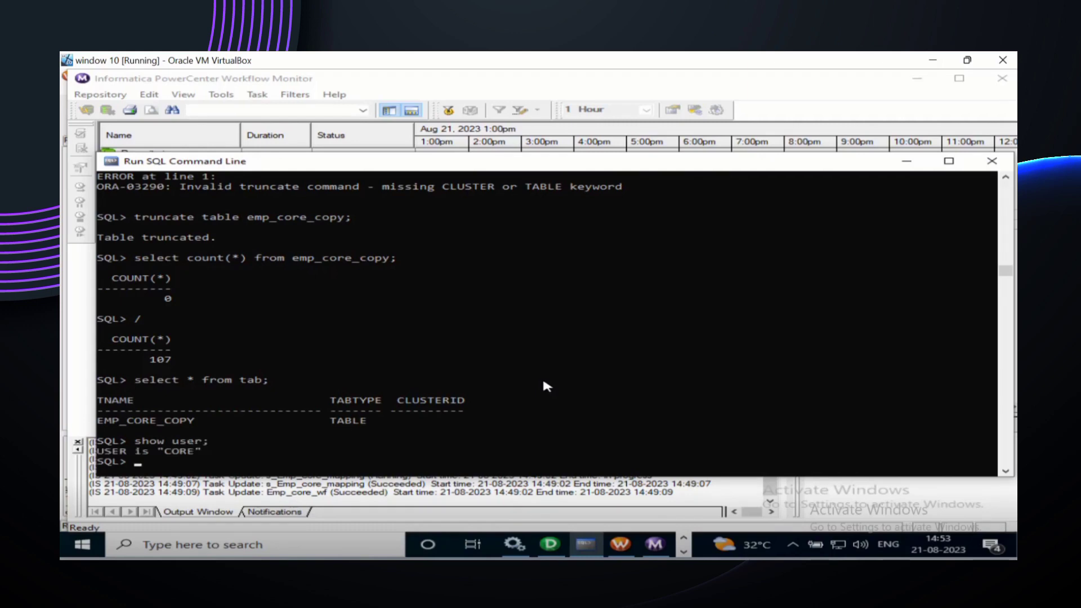
{"action": "scroll", "coordinate": [543, 383], "scroll_direction": "down", "scroll_amount": 2}
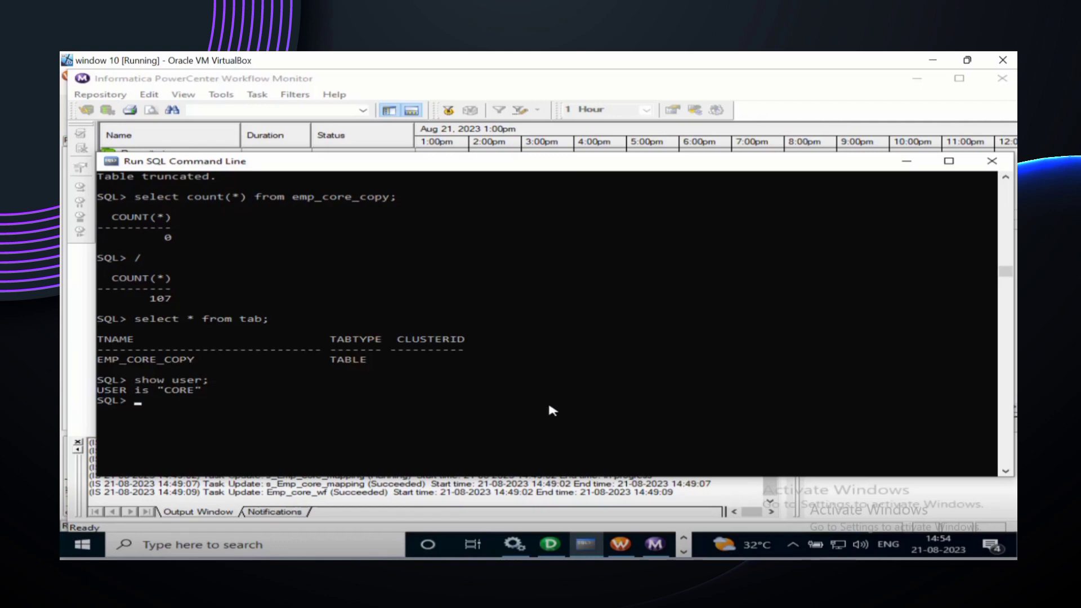
Step: Back in Designer, link the EMPLOYEES ports to SQ_EMPLOYEES in Emp_core_mapping
{"action": "left_click", "coordinate": [550, 544]}
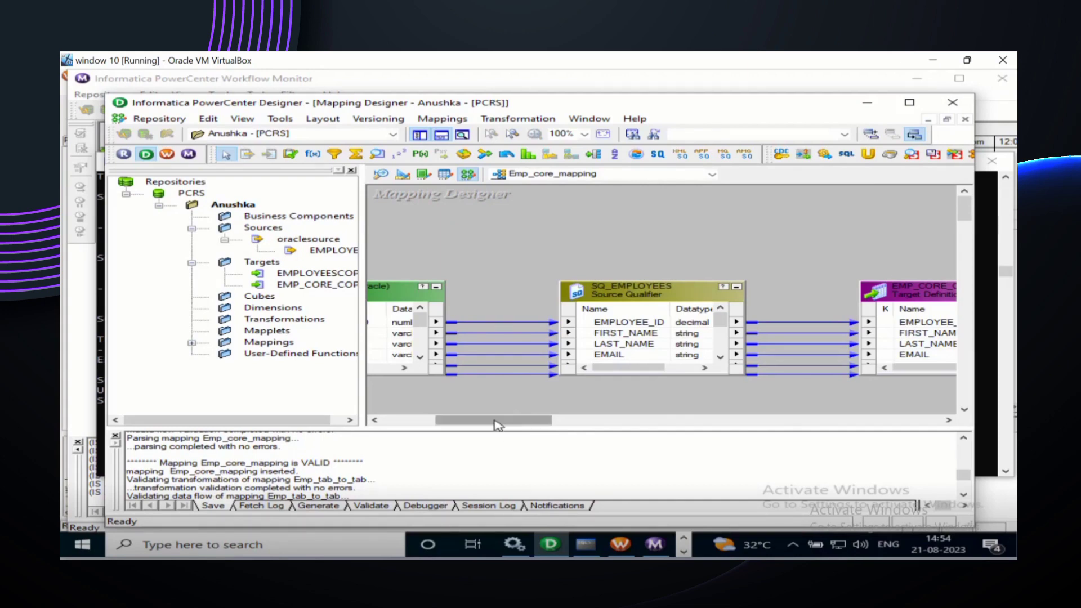
{"action": "left_click_drag", "start_coordinate": [494, 425], "coordinate": [397, 425]}
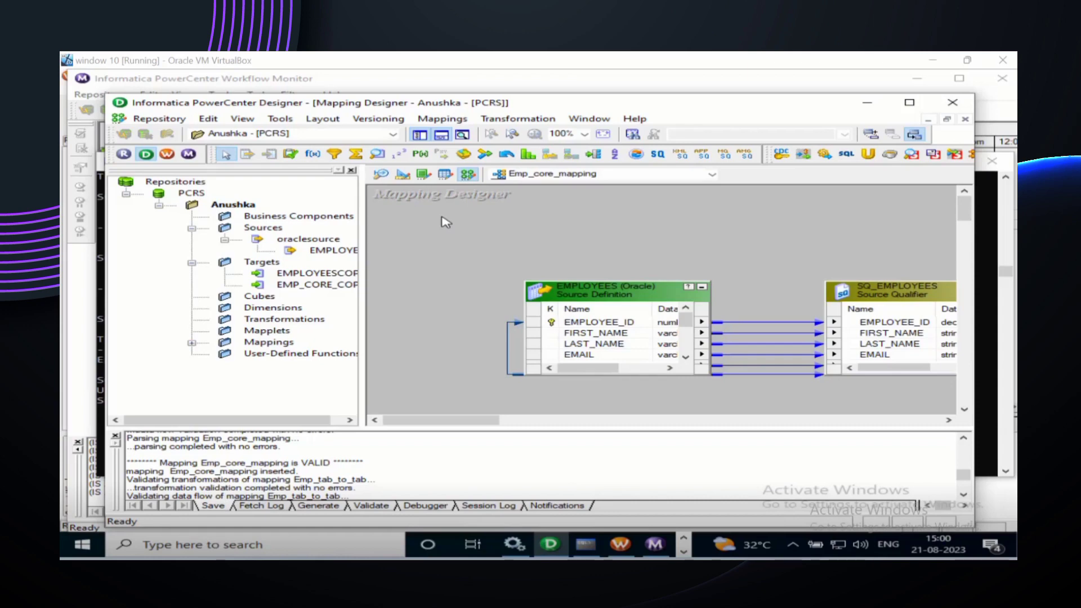
Step: Switch to the Target Designer workspace showing EMP_CORE_COPY
{"action": "left_click", "coordinate": [403, 175]}
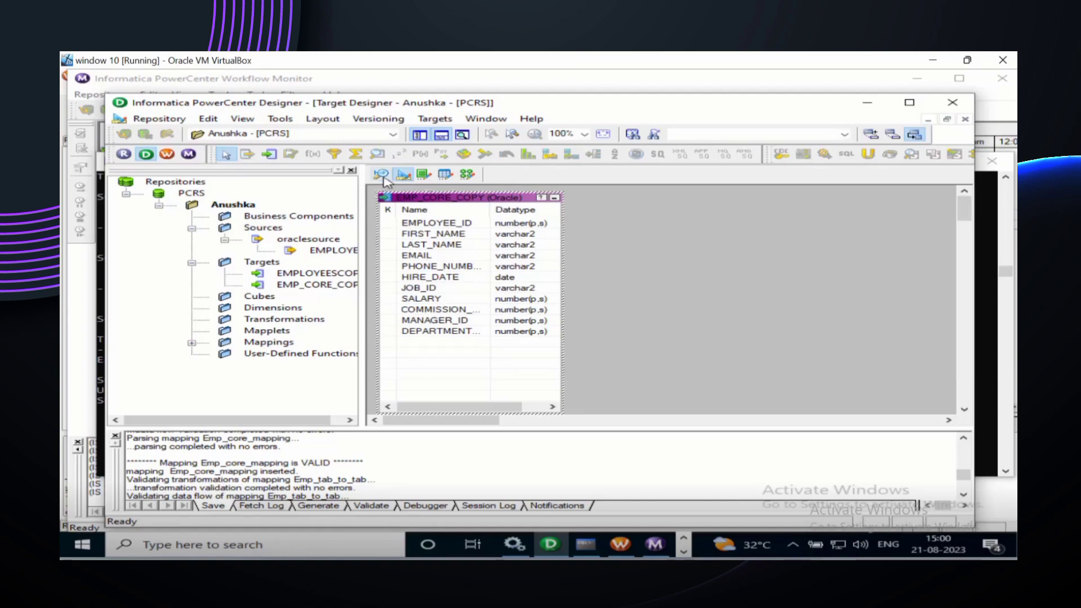
{"action": "left_click", "coordinate": [382, 176]}
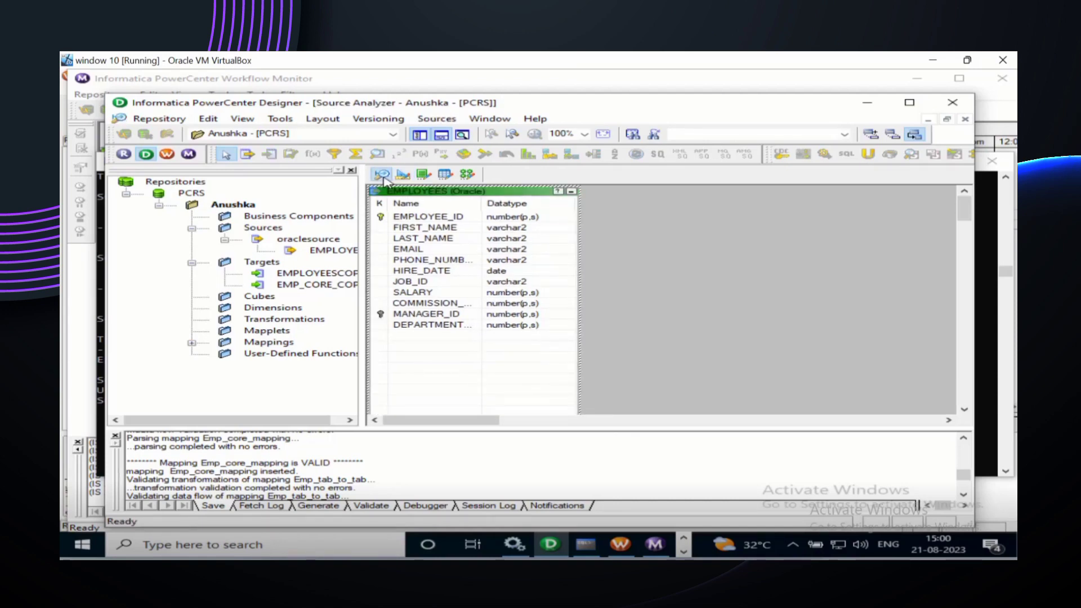
{"action": "left_click", "coordinate": [402, 176]}
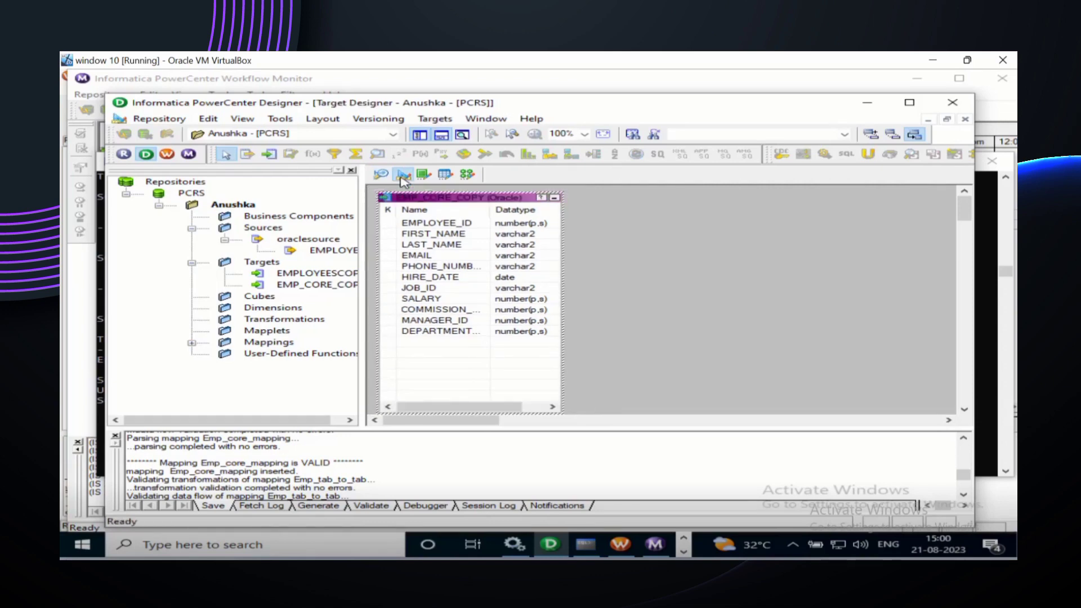
Step: Clear All to remove the EMP_CORE_COPY table from the Target Designer workspace
{"action": "left_click", "coordinate": [399, 224]}
{"action": "right_click", "coordinate": [398, 226]}
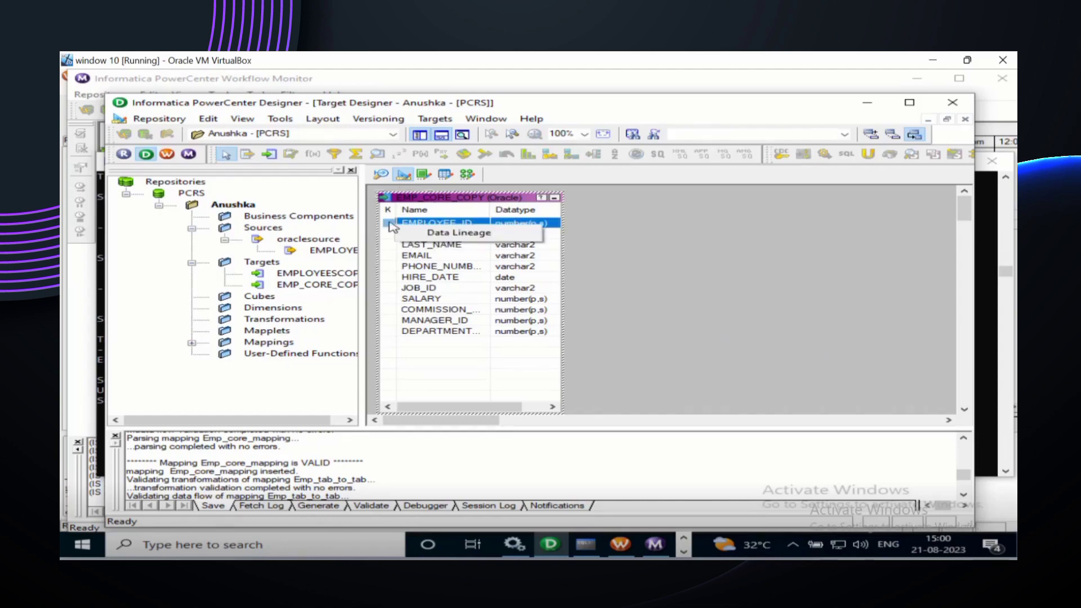
{"action": "left_click", "coordinate": [393, 226]}
{"action": "right_click", "coordinate": [391, 227]}
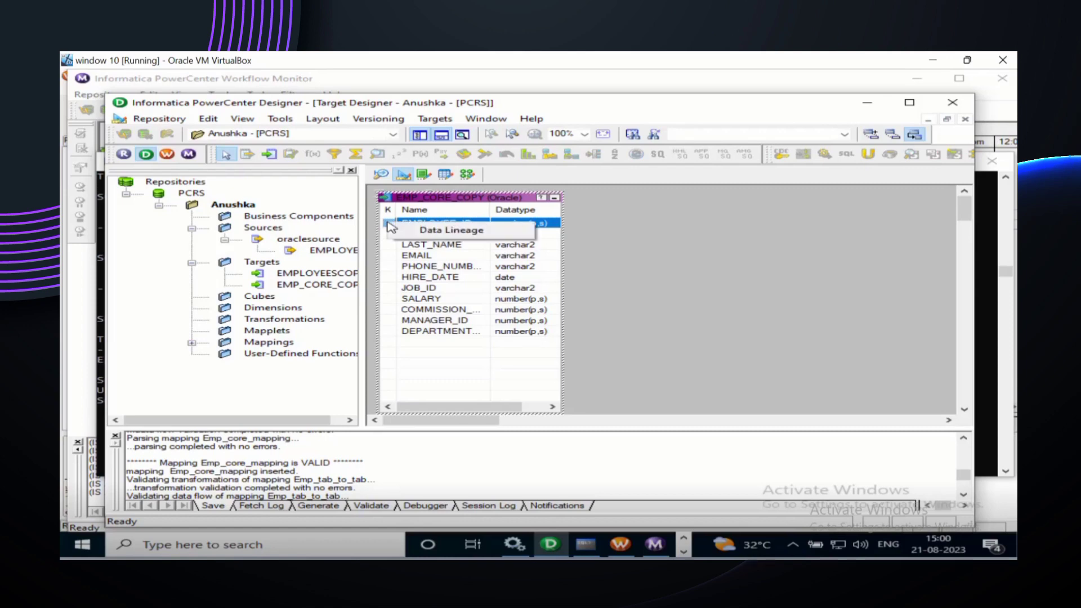
{"action": "left_click", "coordinate": [662, 259]}
{"action": "right_click", "coordinate": [662, 259]}
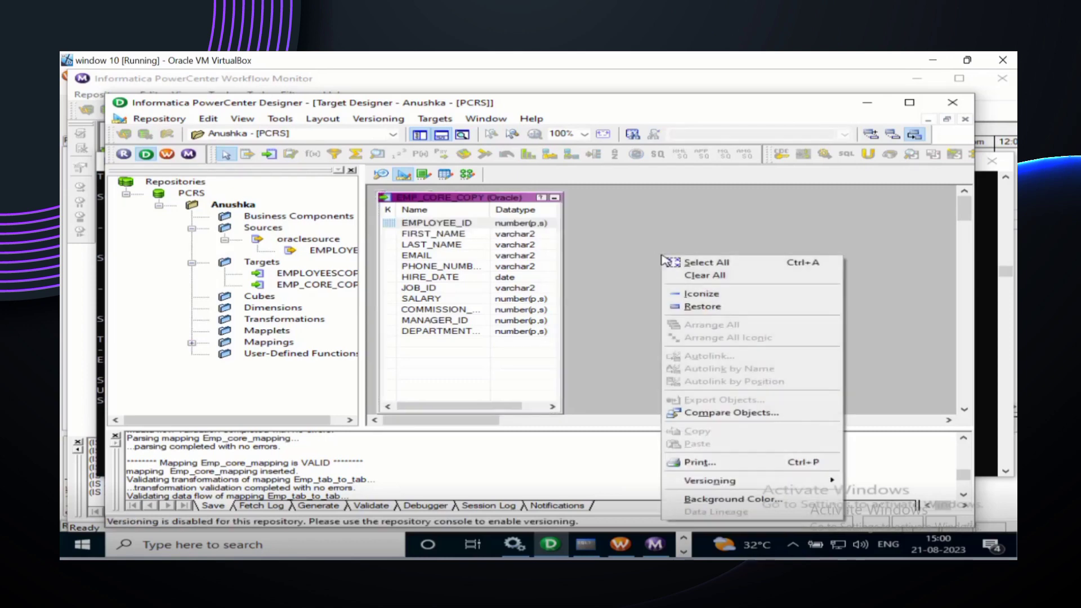
{"action": "left_click", "coordinate": [704, 276]}
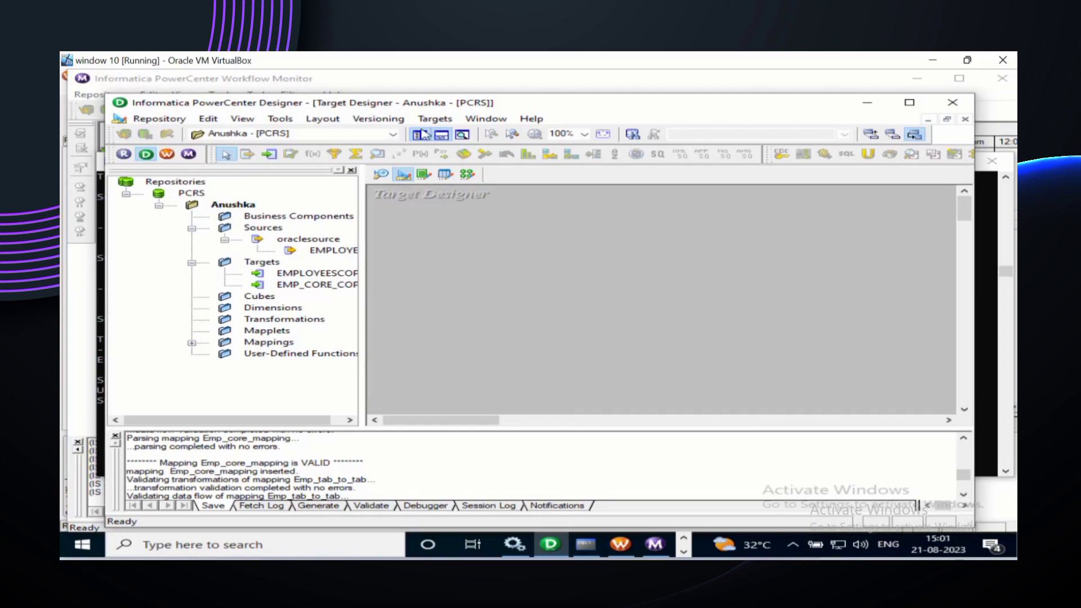
{"action": "left_click", "coordinate": [432, 120]}
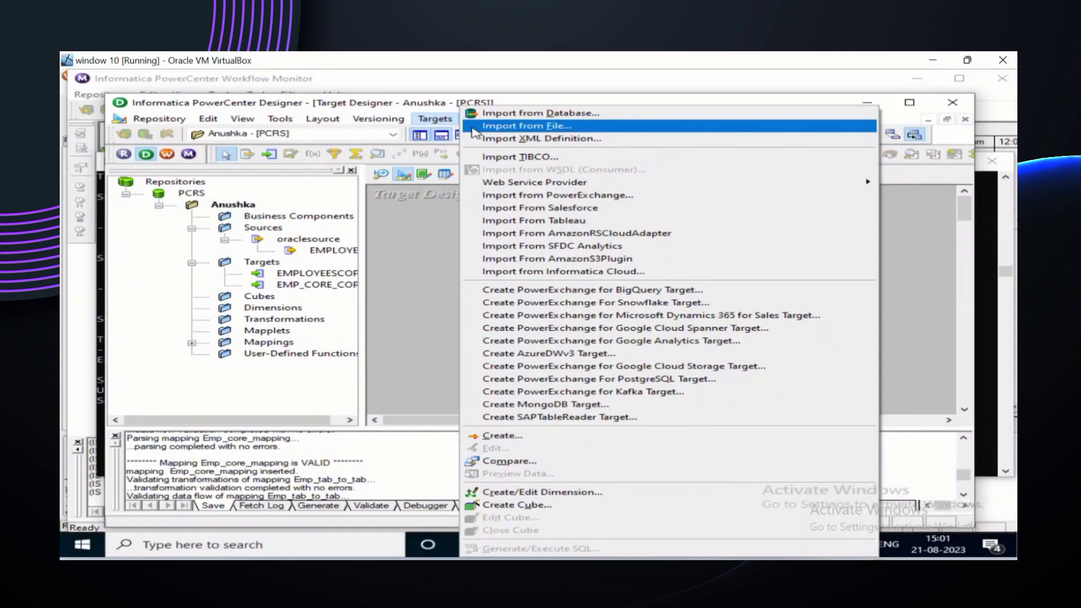
{"action": "left_click", "coordinate": [425, 234]}
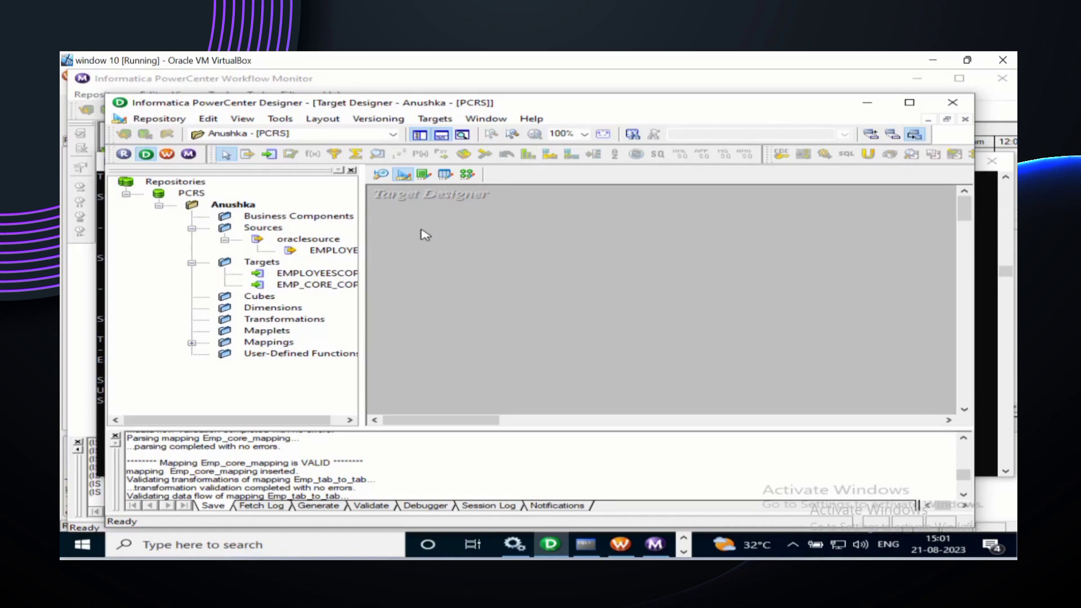
{"action": "left_click", "coordinate": [331, 254]}
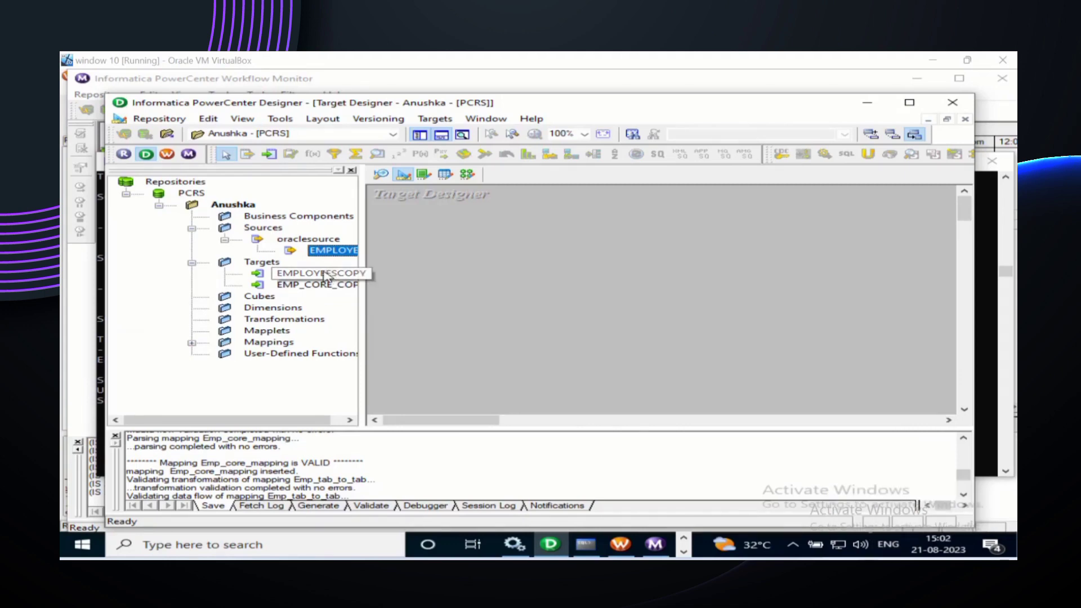
Step: Drag EMPLOYEESCOPY from the Targets folder onto the Target Designer canvas and select it
{"action": "left_click_drag", "start_coordinate": [325, 276], "coordinate": [426, 251]}
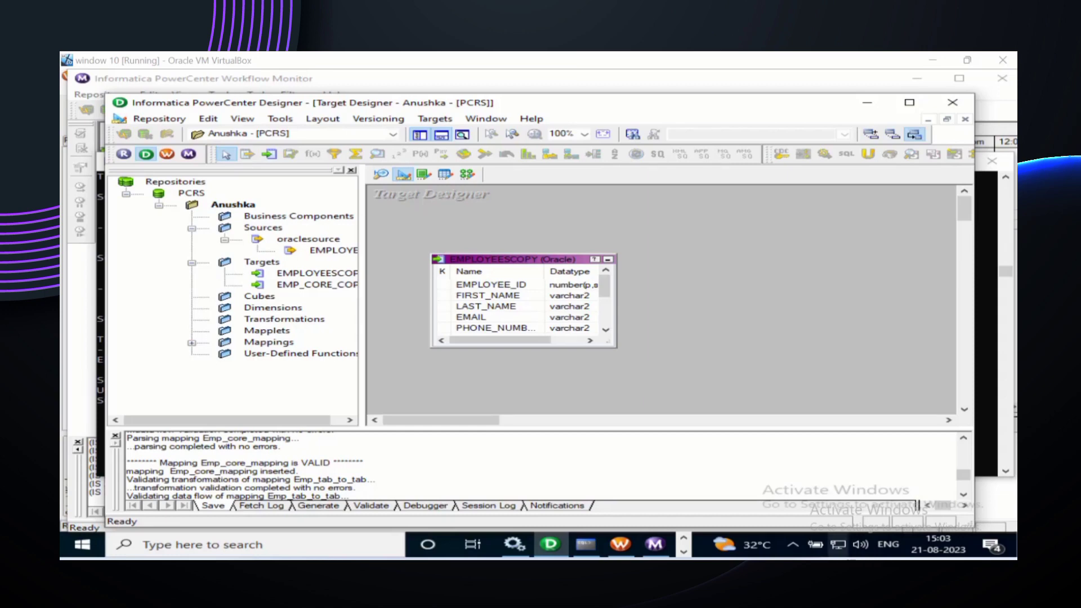
{"action": "left_click", "coordinate": [529, 273]}
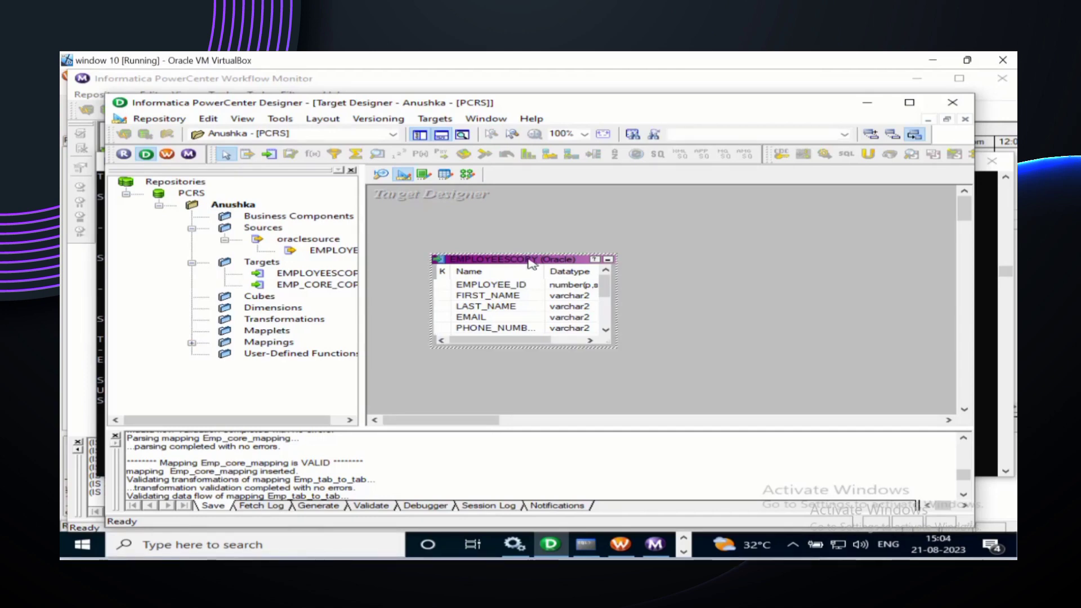
Step: Rename the EMPLOYEESCOPY target definition to Employees_generate_sql_copy and apply the change
{"action": "right_click", "coordinate": [529, 260]}
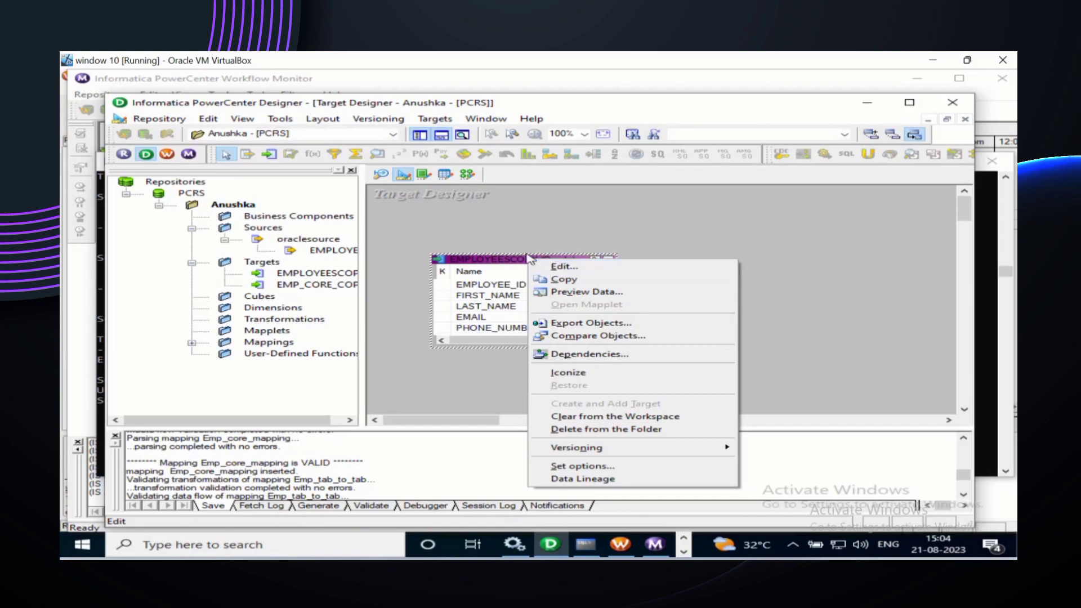
{"action": "left_click", "coordinate": [557, 268]}
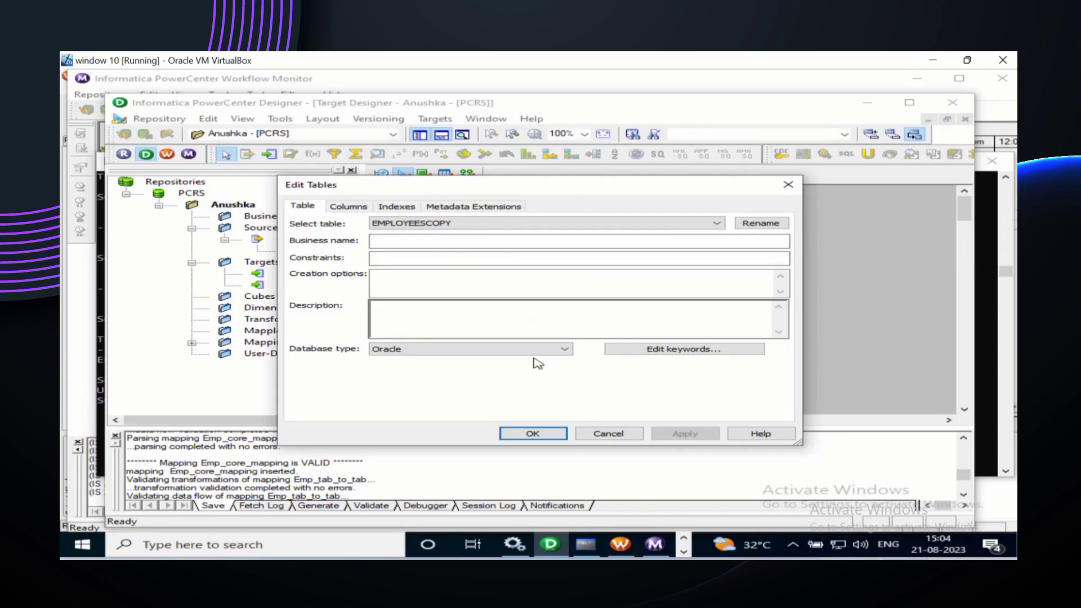
{"action": "left_click", "coordinate": [769, 225]}
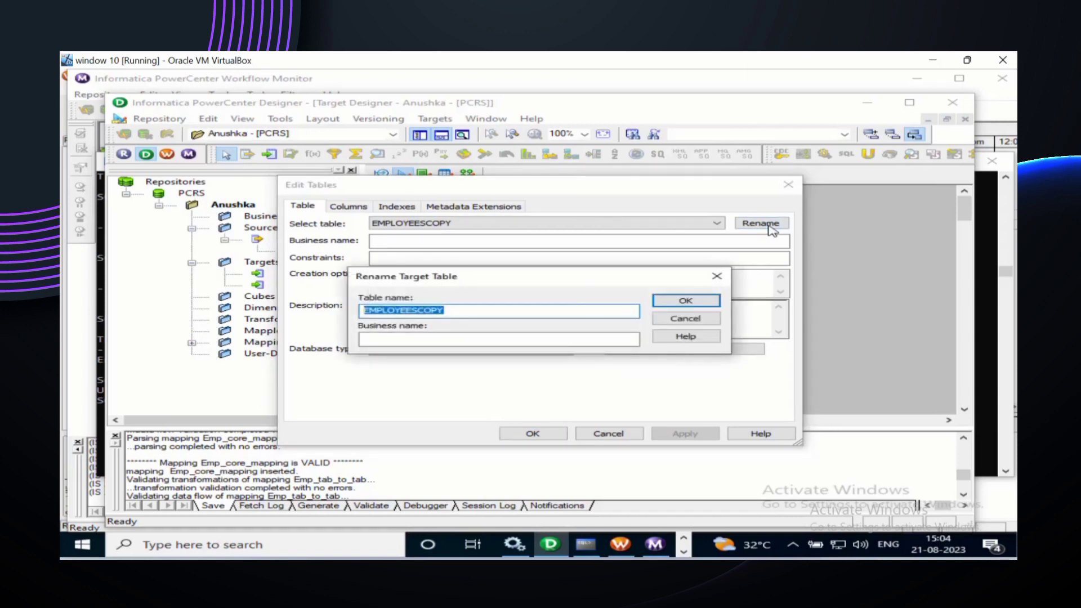
{"action": "left_click", "coordinate": [466, 308]}
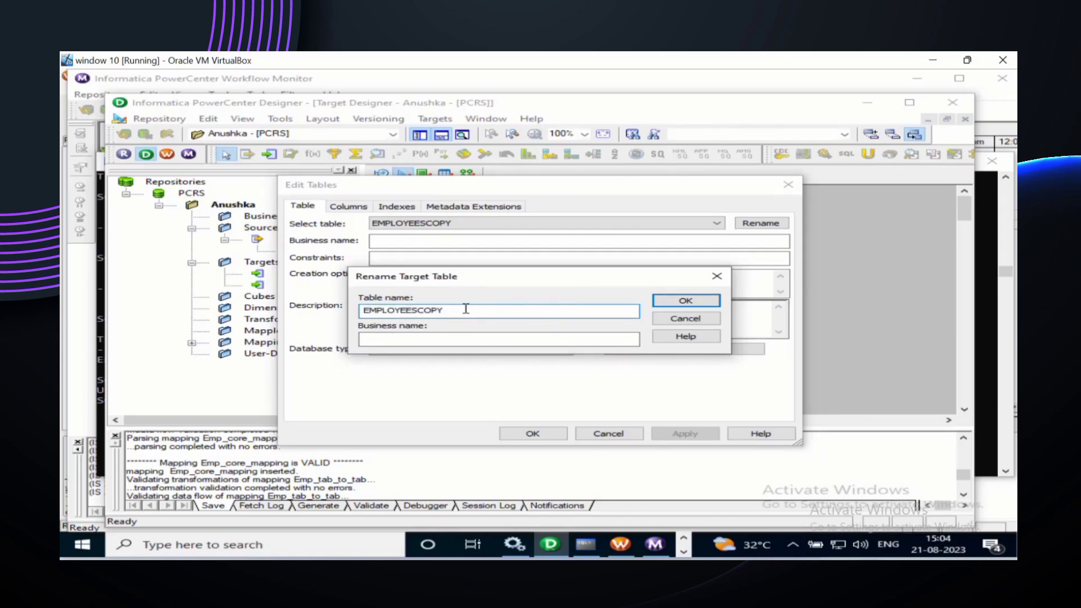
{"action": "key", "text": "BackSpace"}
{"action": "key", "text": "BackSpace"}
{"action": "key", "text": "BackSpace"}
{"action": "key", "text": "BackSpace"}
{"action": "key", "text": "BackSpace"}
{"action": "key", "text": "BackSpace"}
{"action": "key", "text": "BackSpace"}
{"action": "key", "text": "BackSpace"}
{"action": "key", "text": "BackSpace"}
{"action": "key", "text": "BackSpace"}
{"action": "key", "text": "BackSpace"}
{"action": "key", "text": "BackSpace"}
{"action": "key", "text": "BackSpace"}
{"action": "type", "text": "ge"}
{"action": "key", "text": "BackSpace"}
{"action": "key", "text": "BackSpace"}
{"action": "type", "text": "Employees_genet"}
{"action": "type", "text": "a"}
{"action": "key", "text": "BackSpace"}
{"action": "key", "text": "BackSpace"}
{"action": "type", "text": "rate_"}
{"action": "type", "text": "sql_copy"}
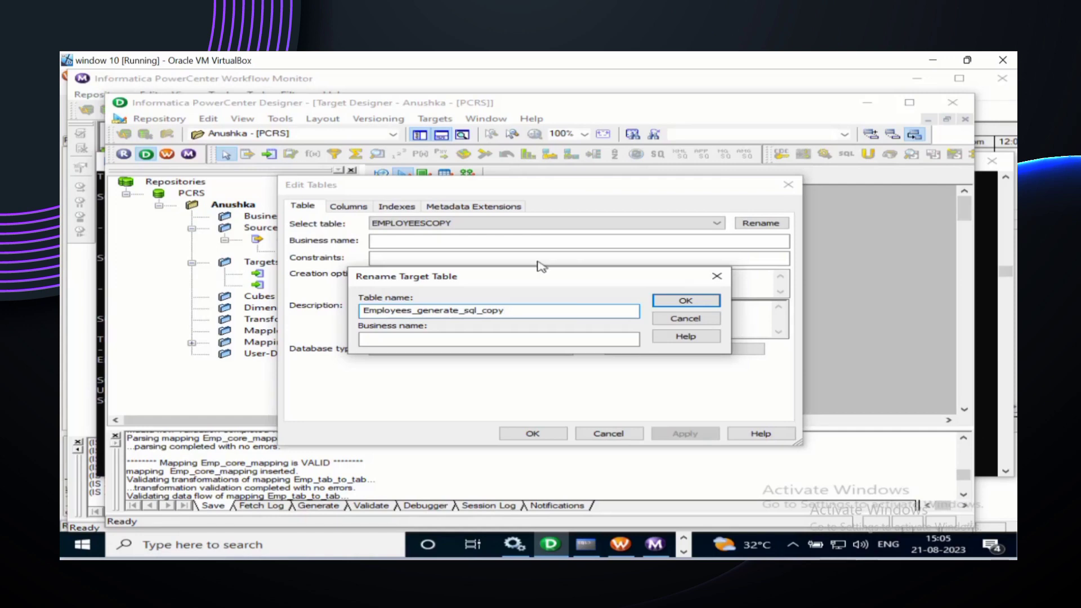
{"action": "left_click", "coordinate": [696, 299]}
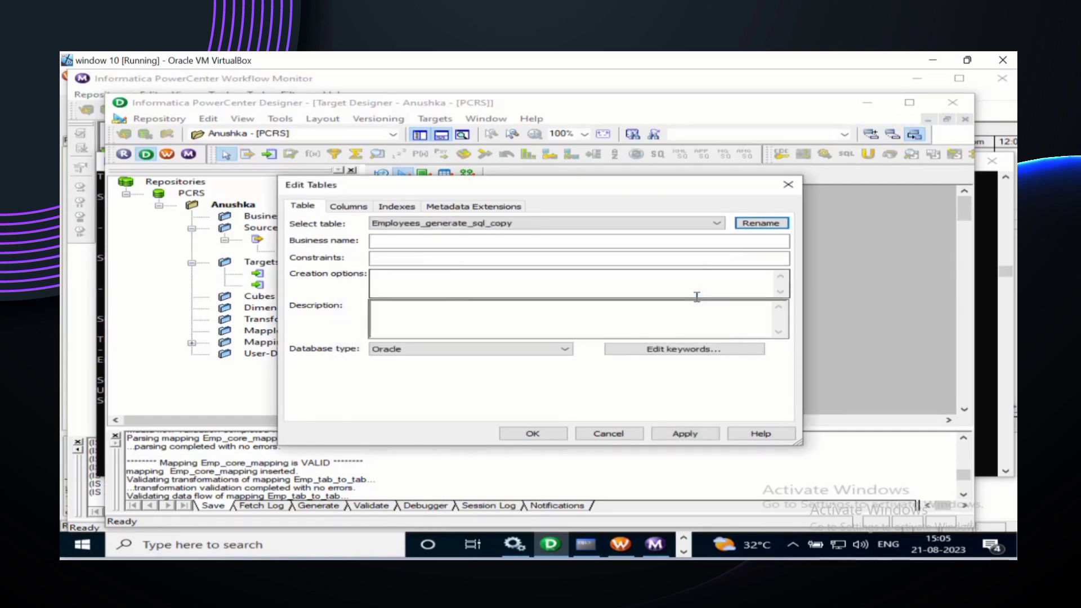
{"action": "left_click", "coordinate": [676, 439]}
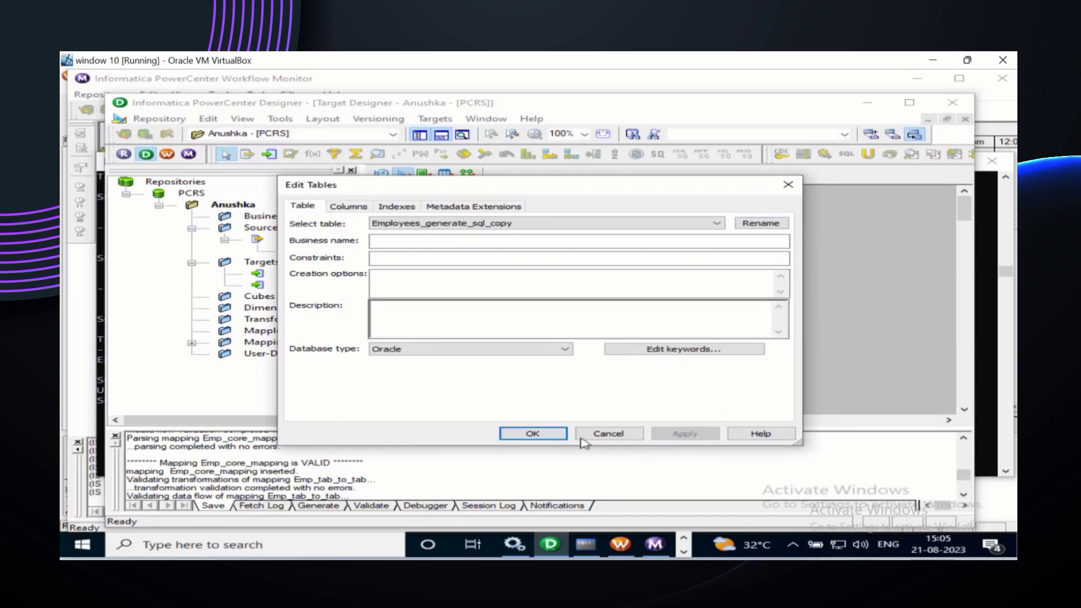
{"action": "left_click", "coordinate": [533, 433]}
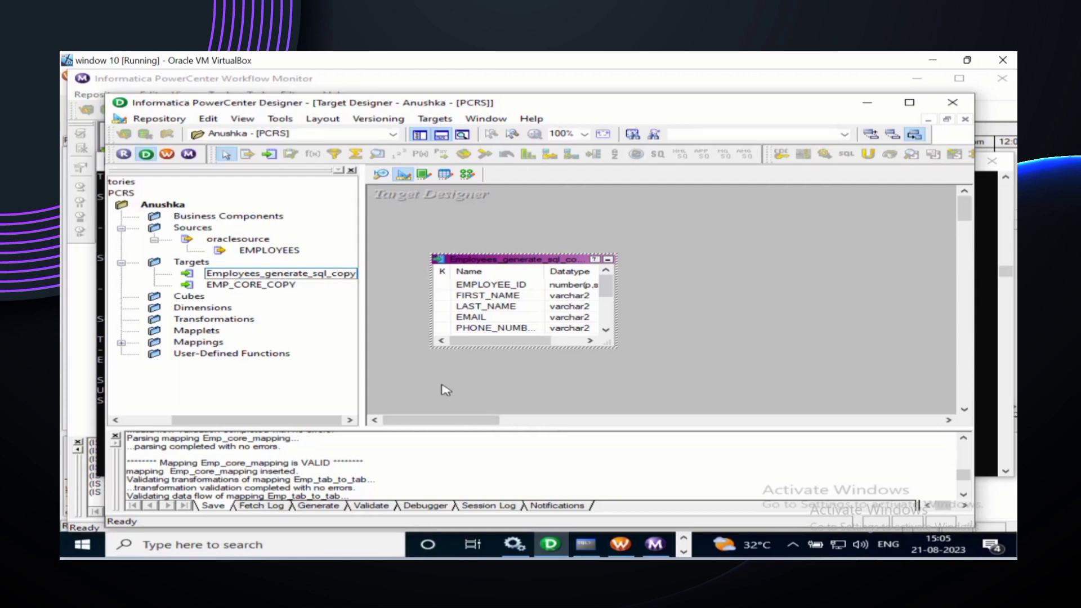
Step: In SQL*Plus, query employees_generate_sql_copy, getting ORA-00942, then minimize back to Designer
{"action": "left_click", "coordinate": [587, 544]}
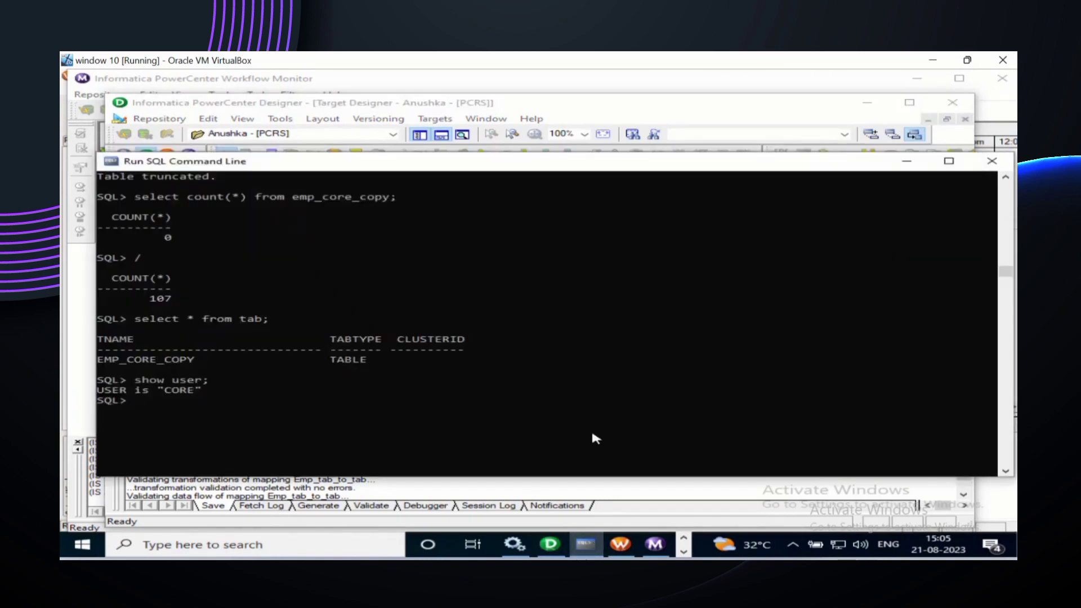
{"action": "scroll", "coordinate": [583, 391], "scroll_direction": "down", "scroll_amount": 2}
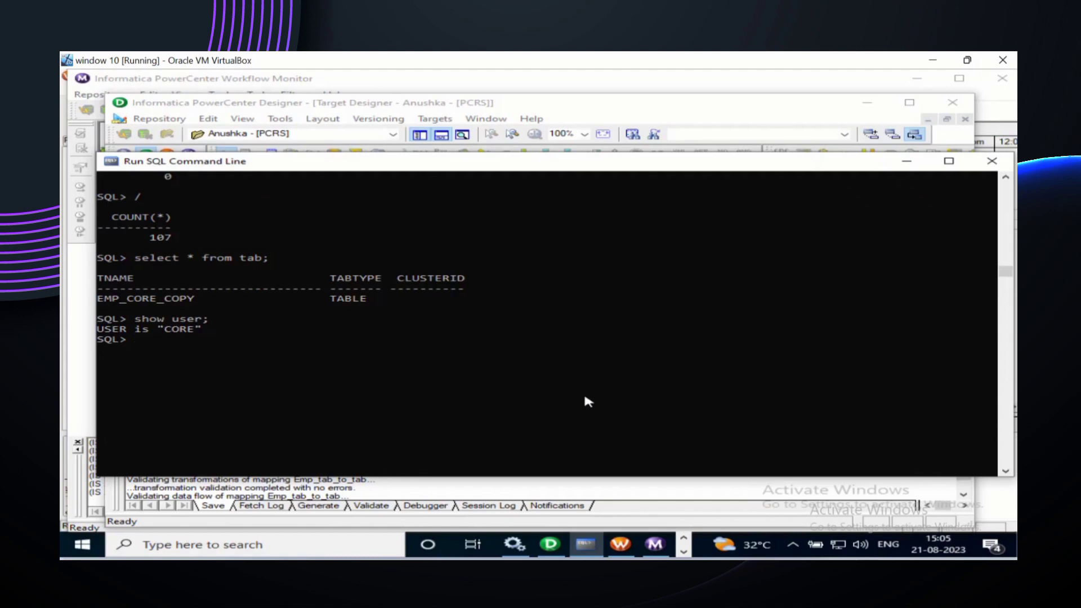
{"action": "type", "text": "select *"}
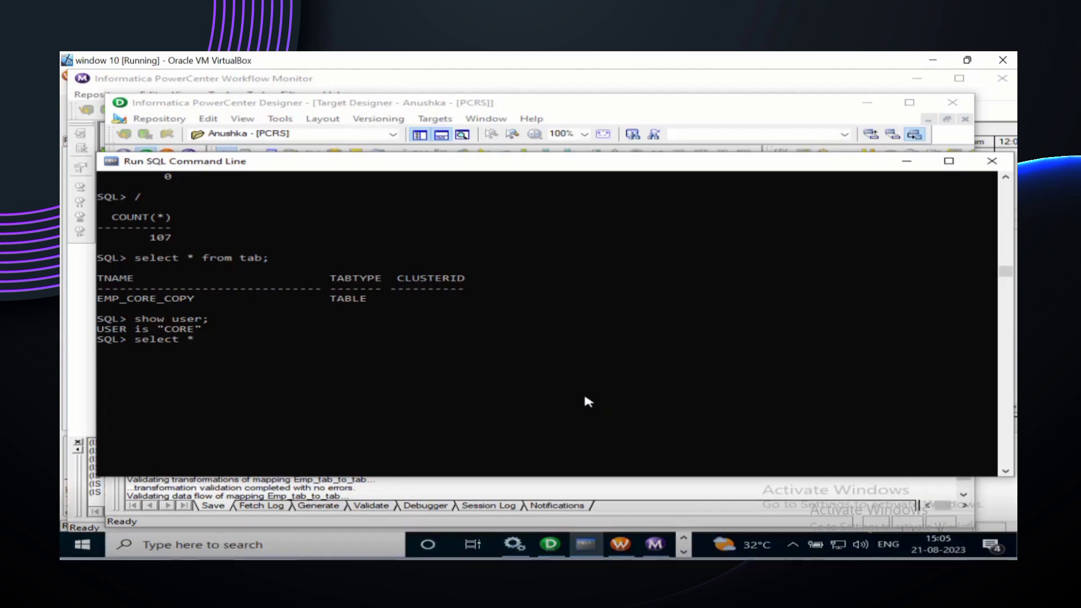
{"action": "type", "text": " from "}
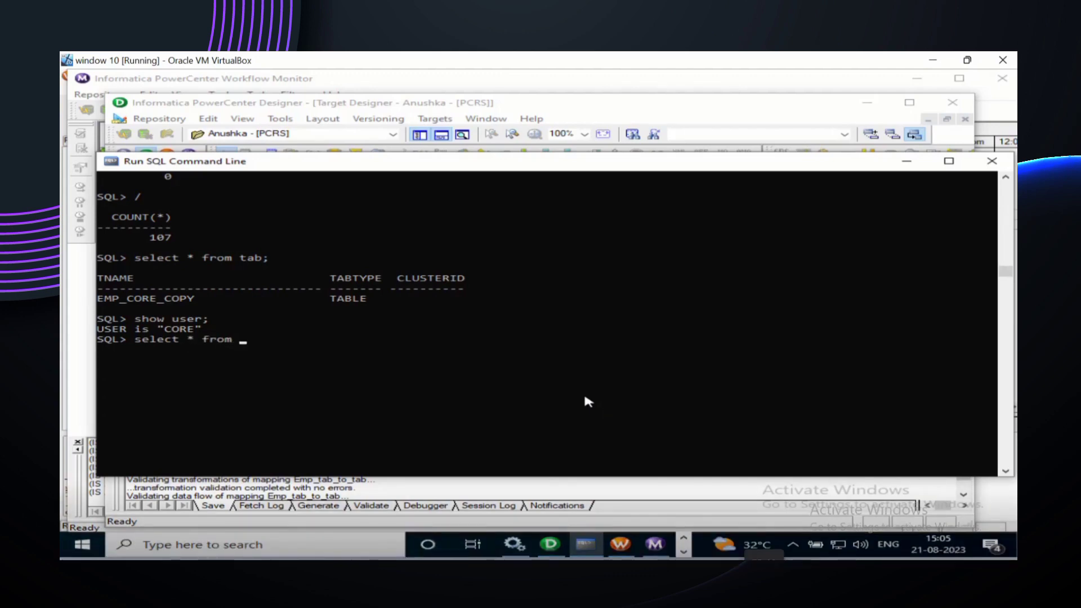
{"action": "type", "text": "em"}
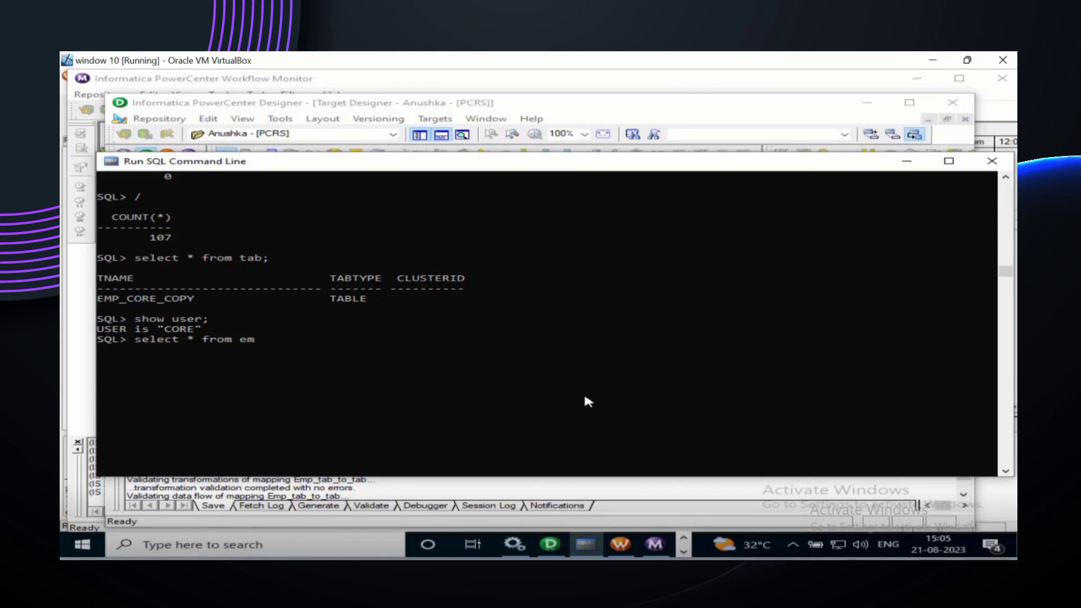
{"action": "type", "text": "ployees"}
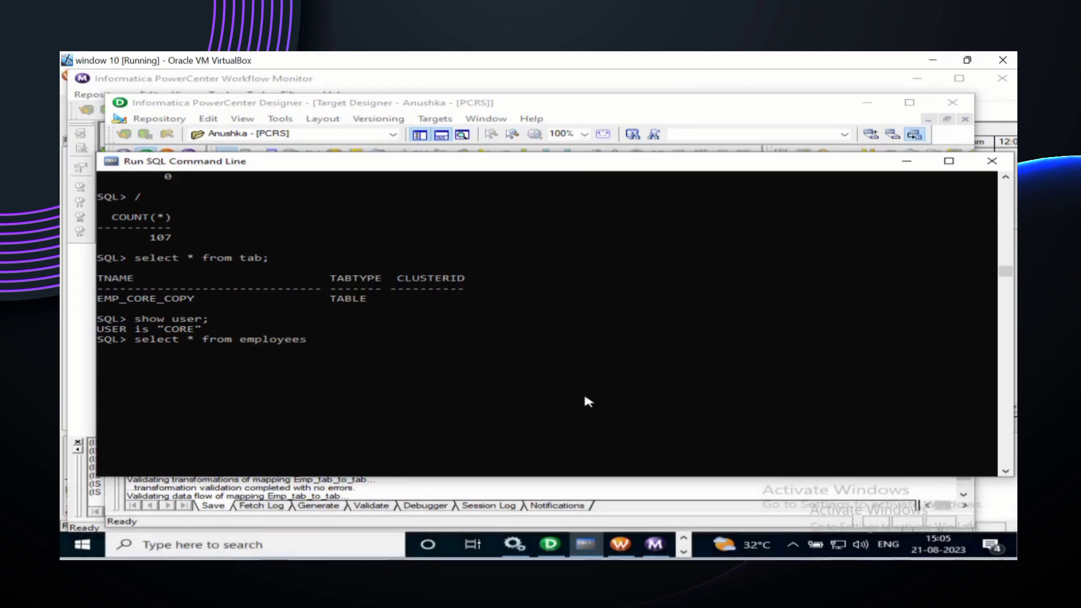
{"action": "type", "text": "_generate_sql_copy"}
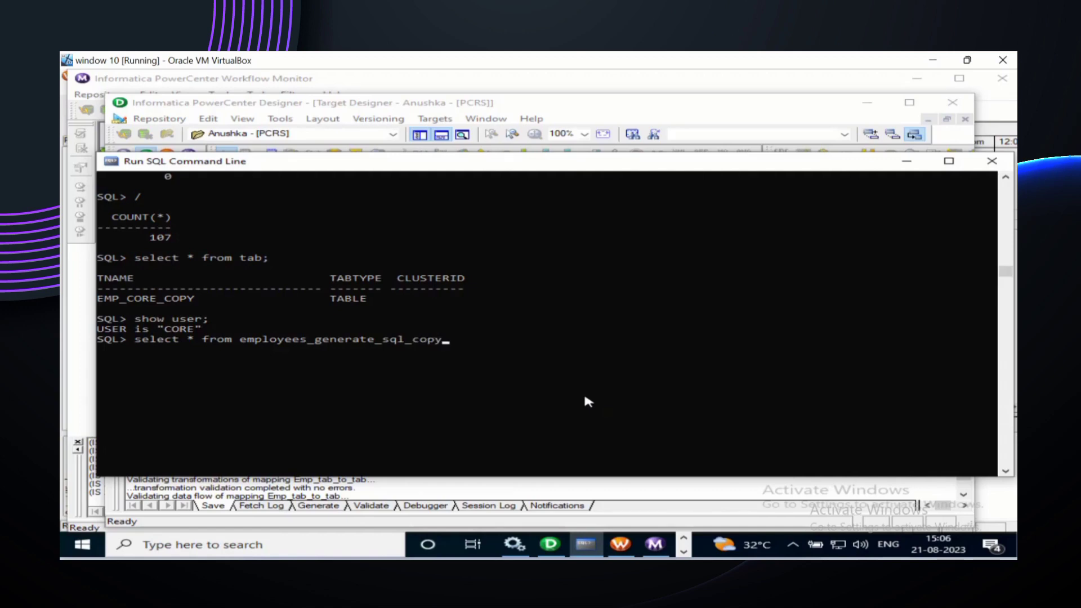
{"action": "type", "text": ";"}
{"action": "key", "text": "Return"}
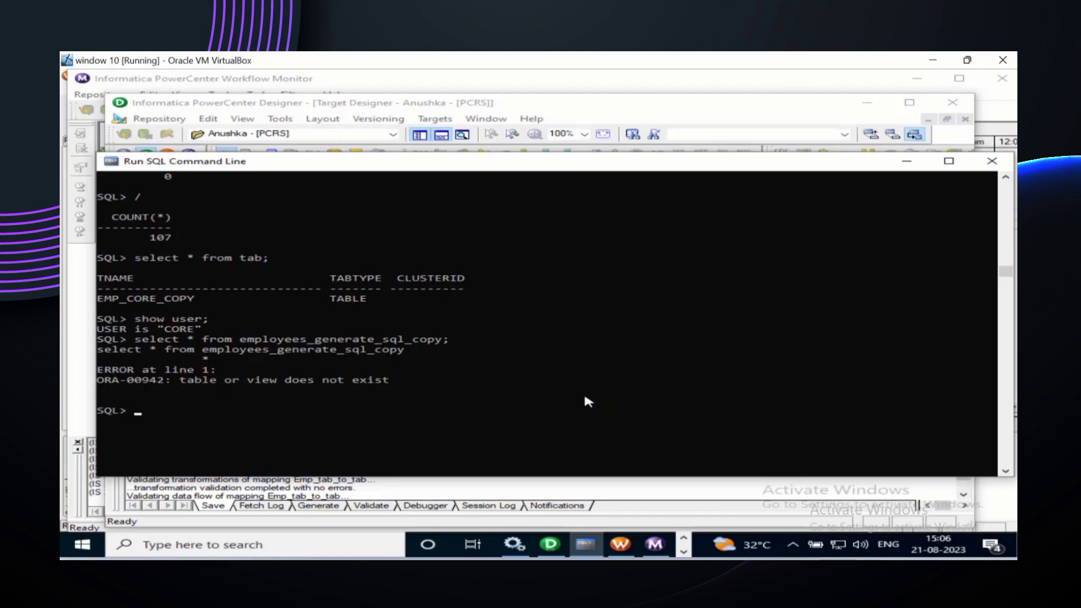
{"action": "left_click", "coordinate": [906, 165]}
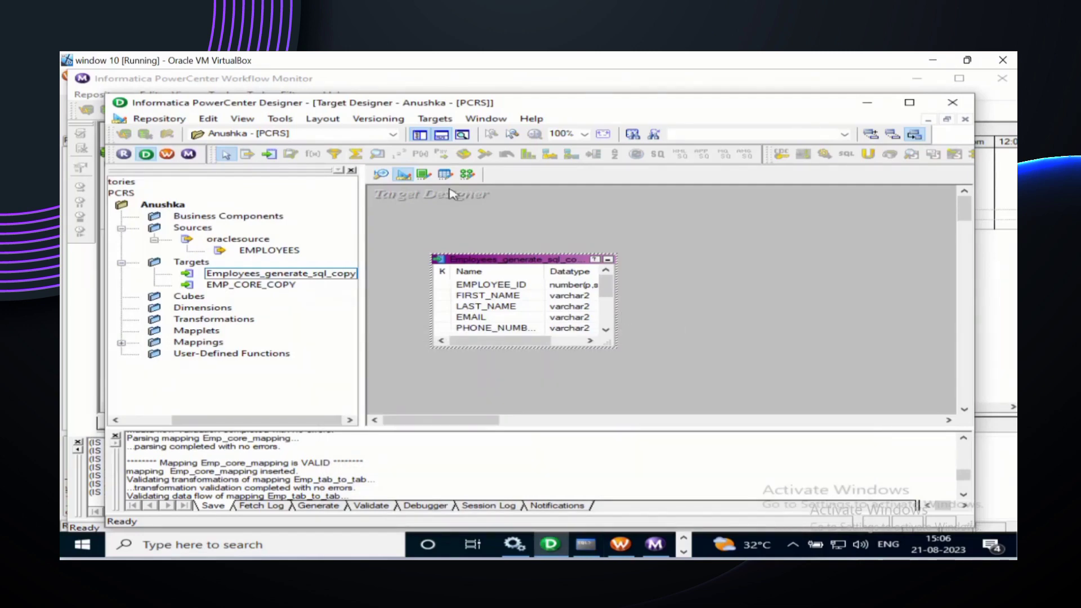
Step: Browse oracletarget's CORE > TABLES in Import from Database, seeing only EMP_CORE_COPY, then cancel
{"action": "left_click", "coordinate": [443, 121]}
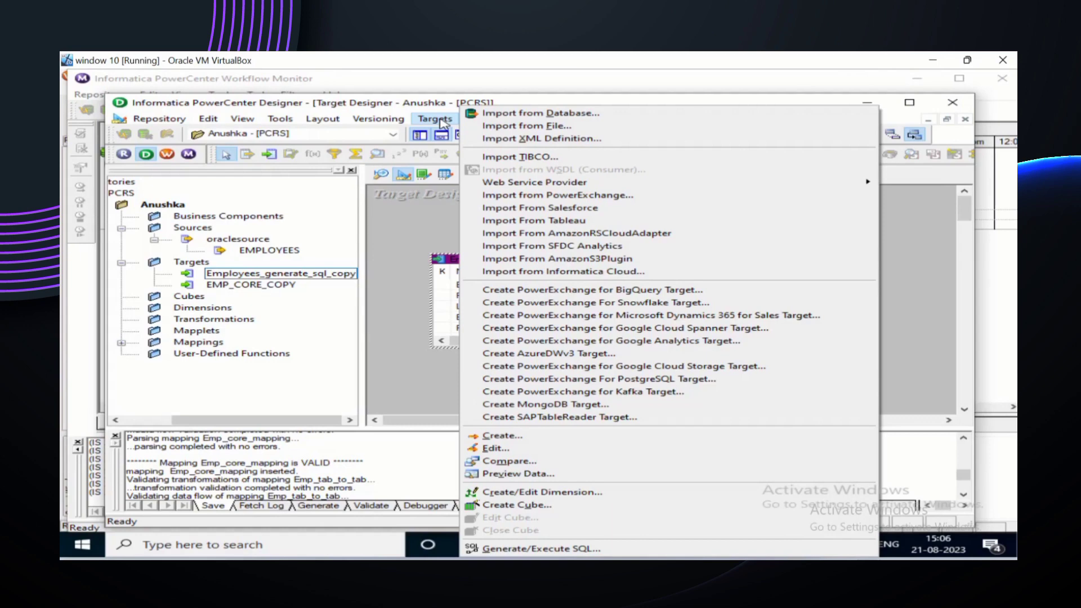
{"action": "left_click", "coordinate": [549, 115]}
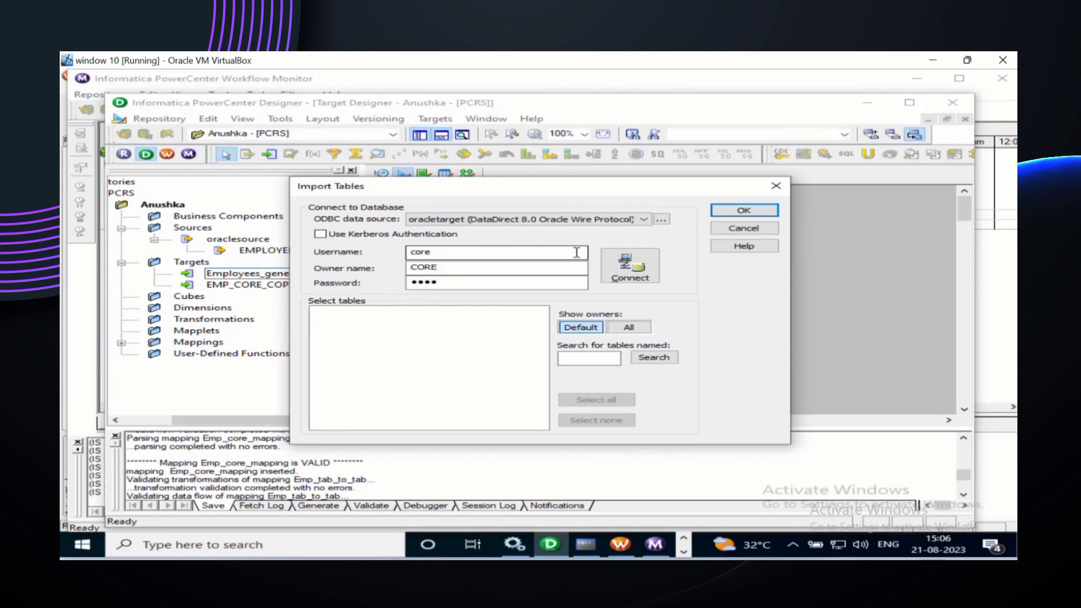
{"action": "left_click", "coordinate": [780, 184]}
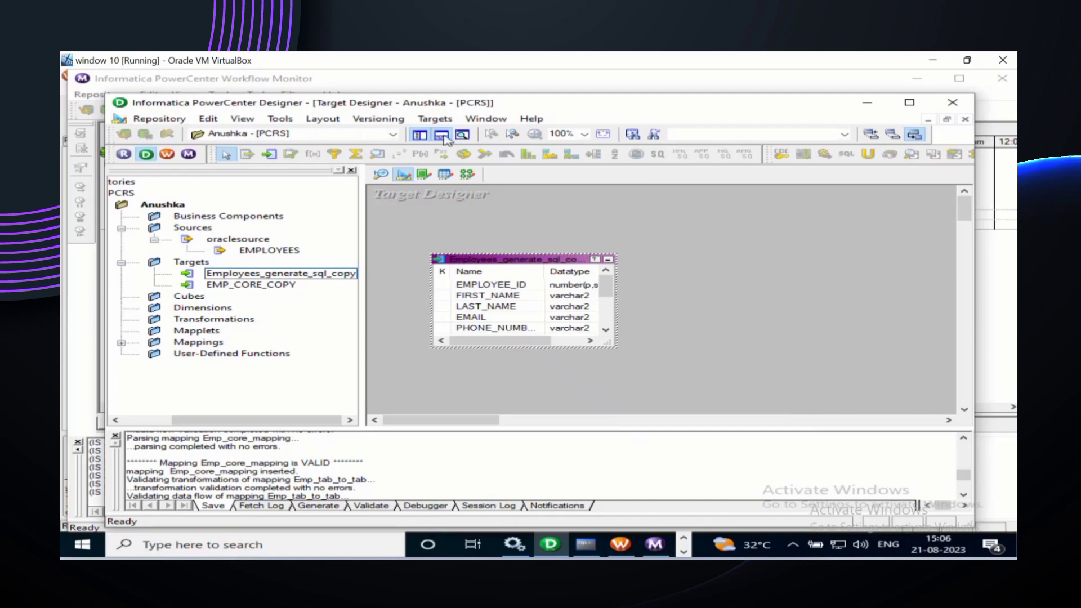
{"action": "left_click", "coordinate": [434, 119]}
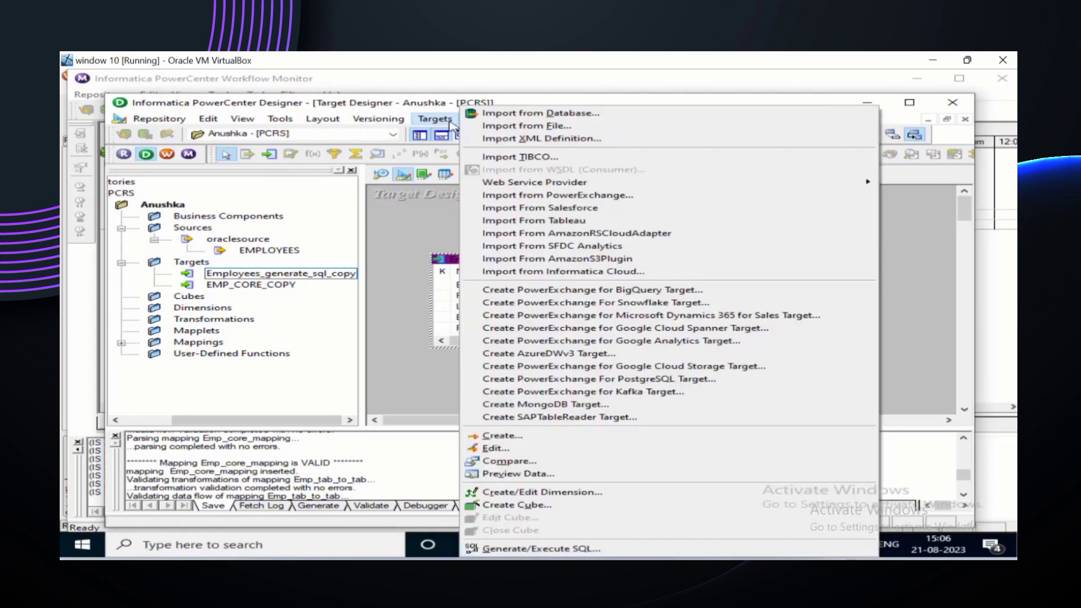
{"action": "left_click", "coordinate": [504, 114]}
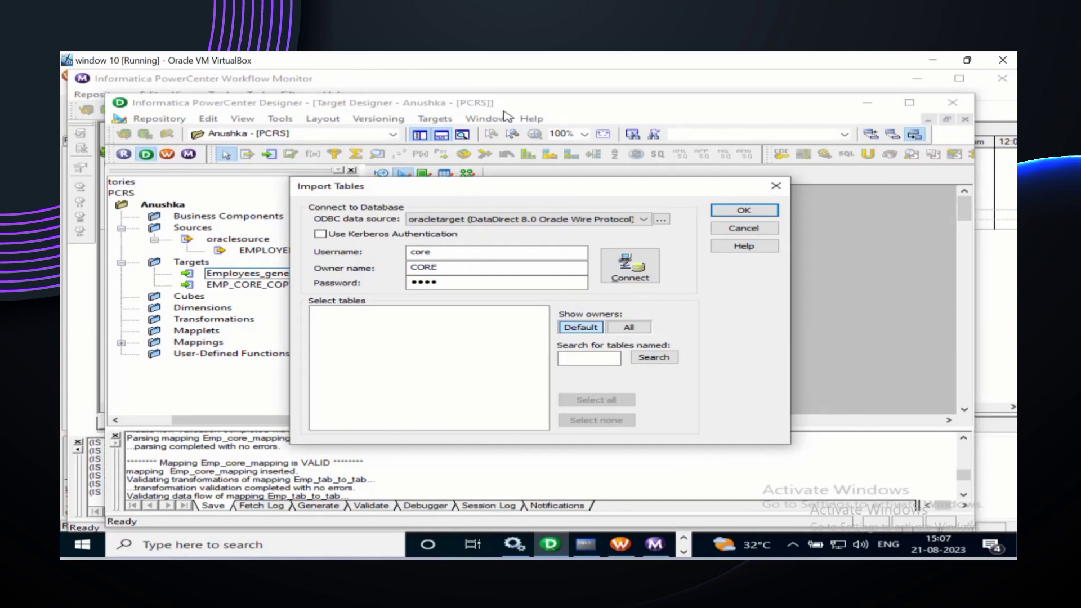
{"action": "left_click", "coordinate": [627, 278]}
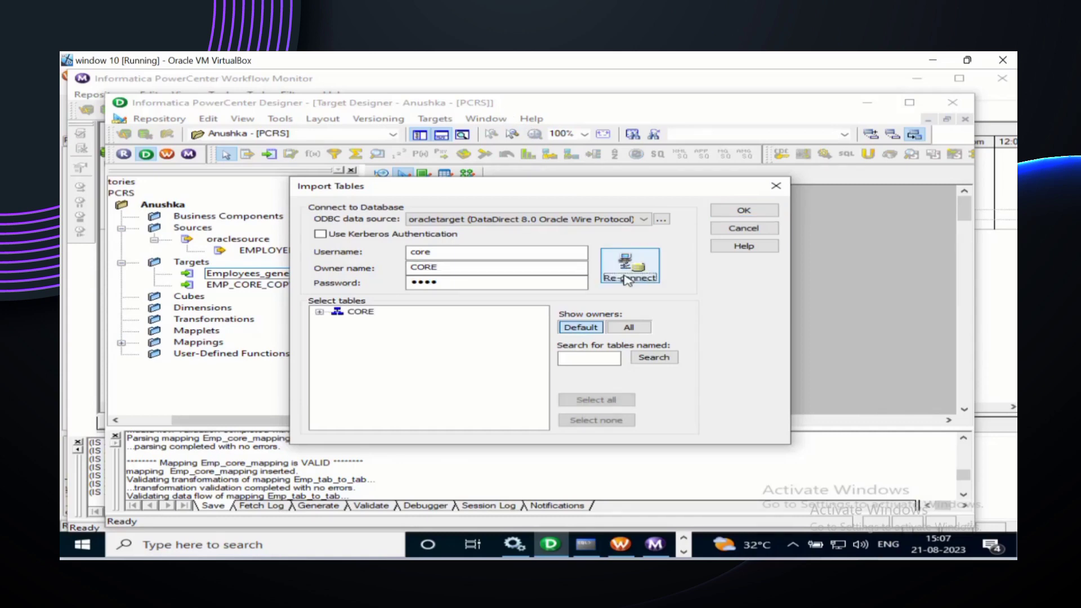
{"action": "left_click", "coordinate": [320, 316]}
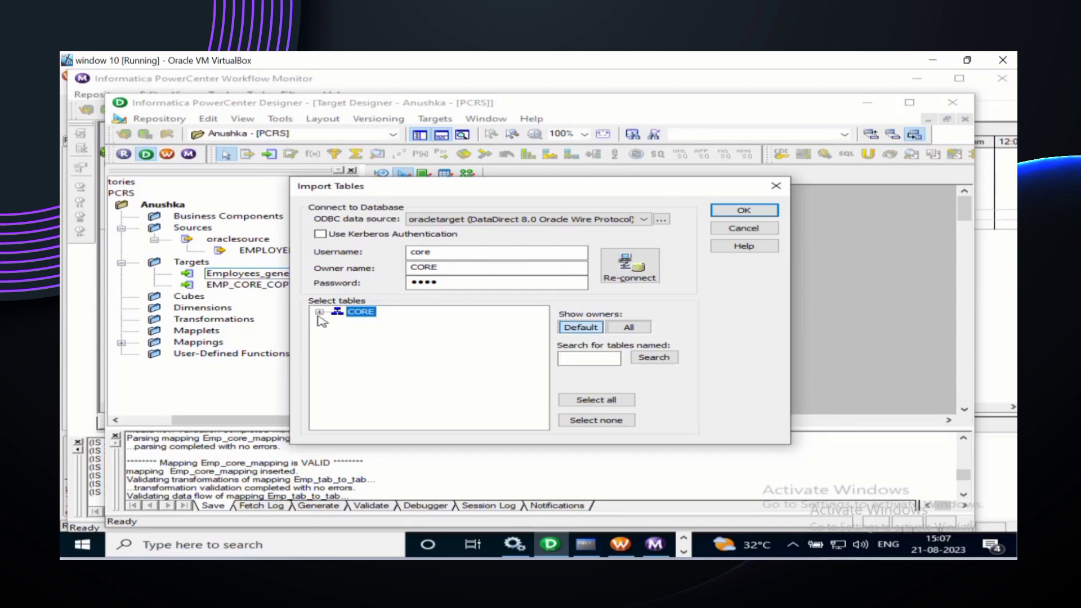
{"action": "left_click", "coordinate": [320, 312]}
{"action": "left_click", "coordinate": [337, 322]}
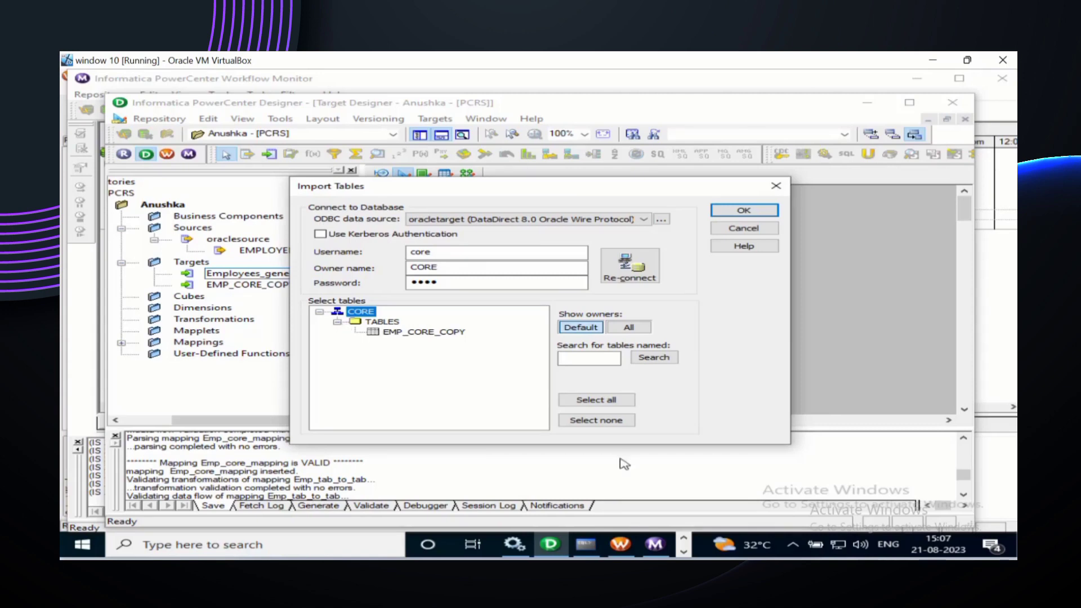
{"action": "left_click", "coordinate": [862, 567]}
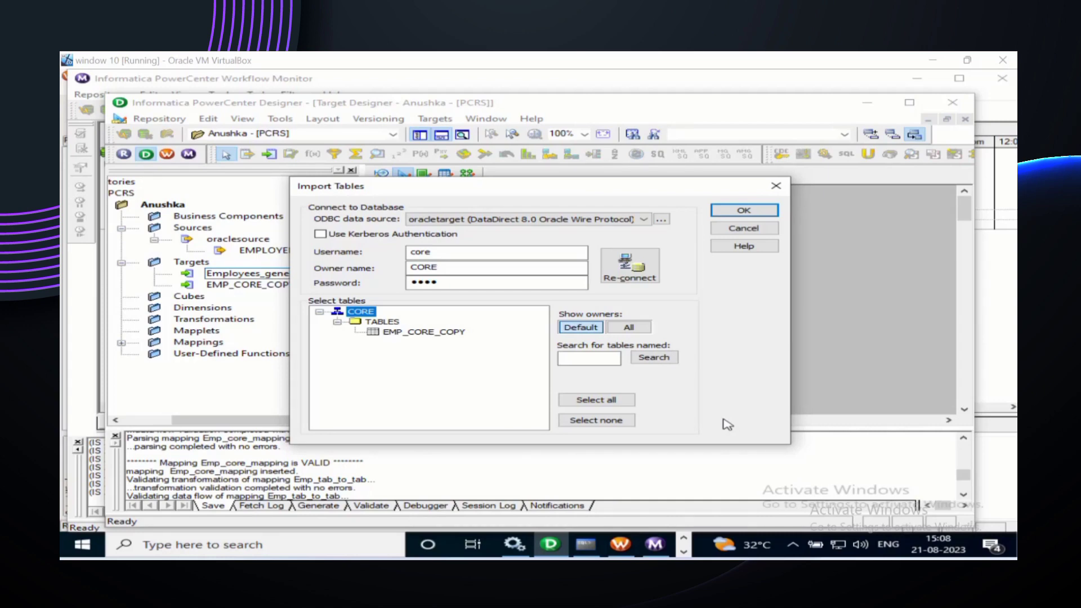
{"action": "left_click", "coordinate": [764, 230]}
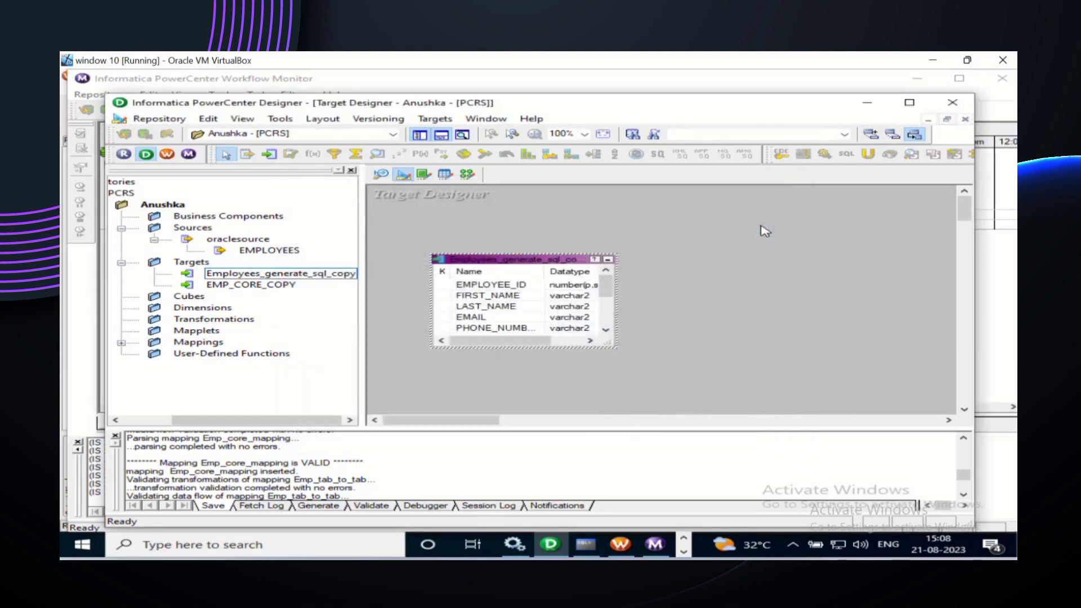
Step: Open Generate/Execute SQL with filename MKTABLES.SQL and generate from Selected tables only
{"action": "left_click", "coordinate": [448, 124]}
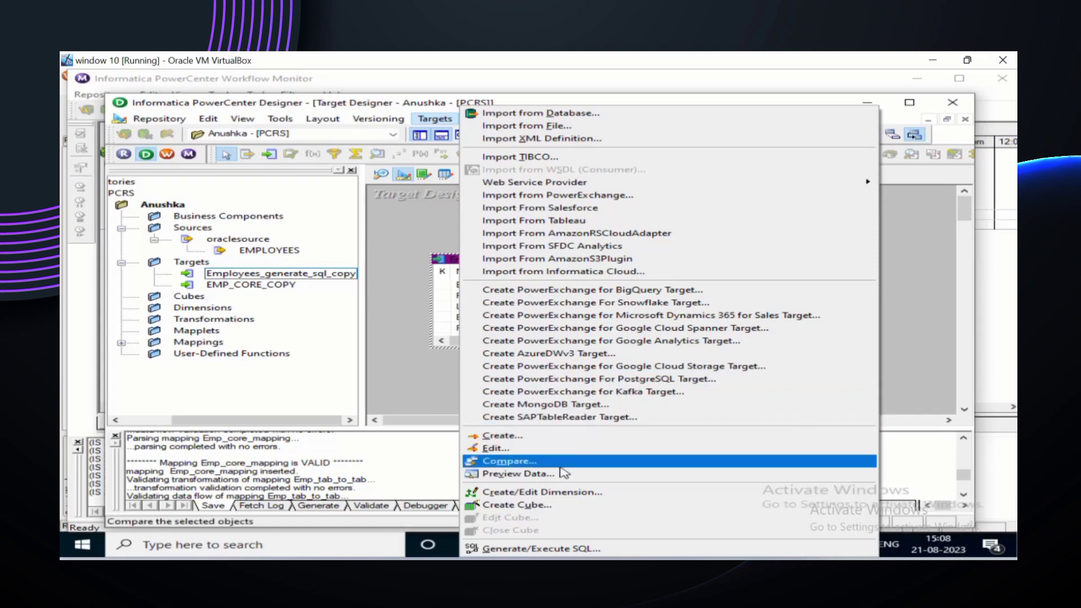
{"action": "left_click", "coordinate": [563, 549]}
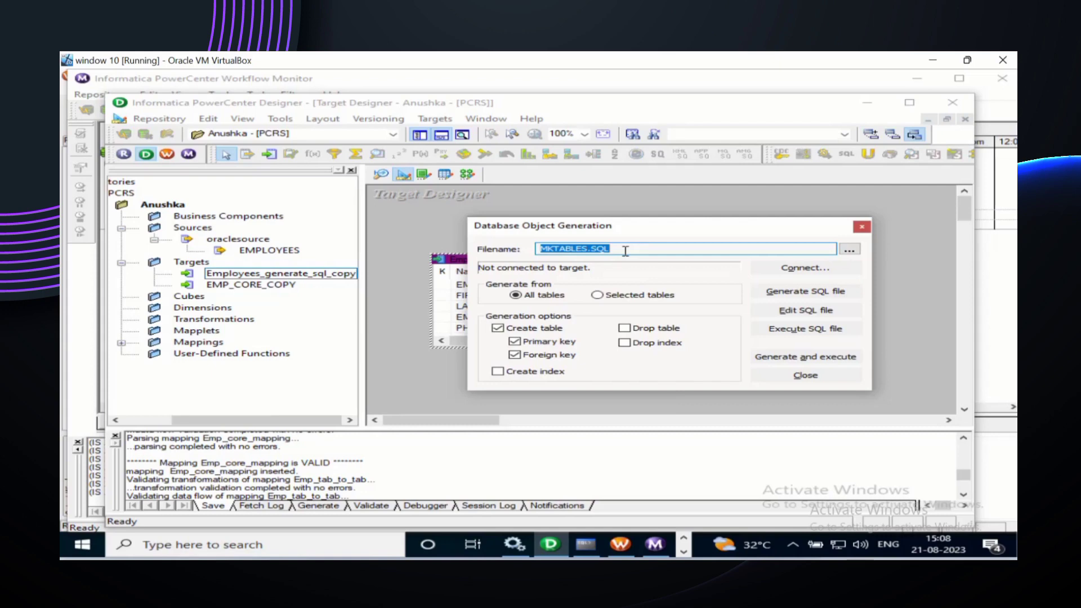
{"action": "left_click", "coordinate": [624, 250]}
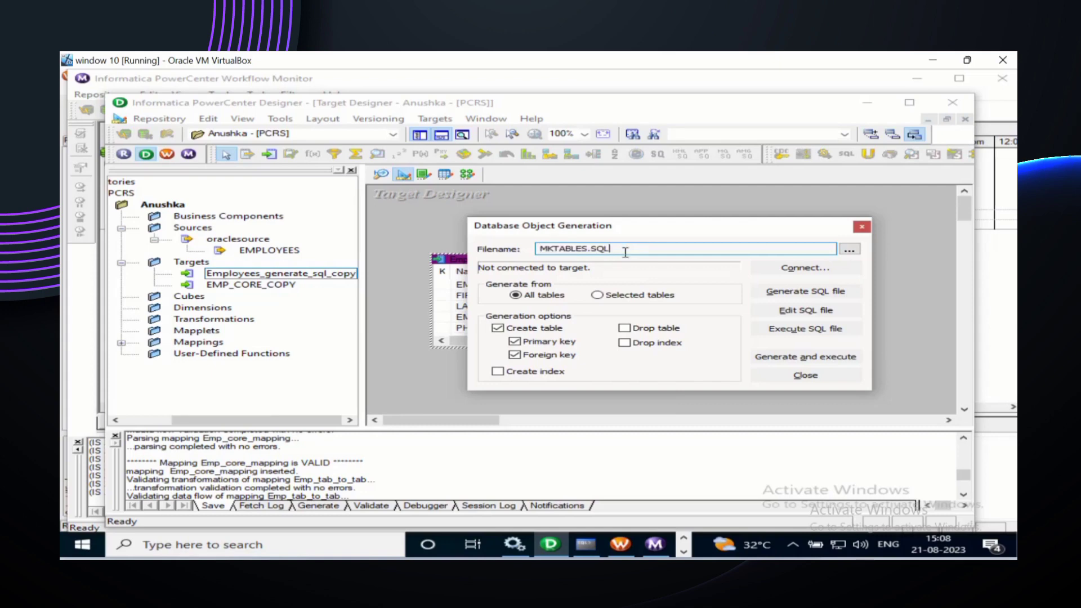
{"action": "left_click", "coordinate": [597, 296]}
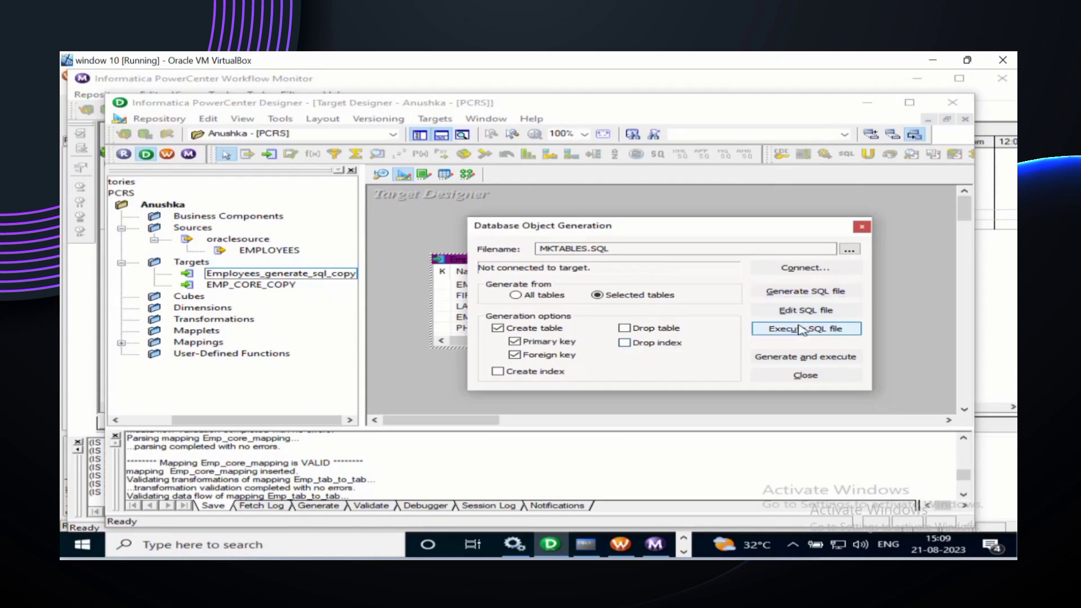
Step: Generate and execute MKTABLES.SQL, connecting with the HR username and password, then close the dialog
{"action": "left_click", "coordinate": [806, 358]}
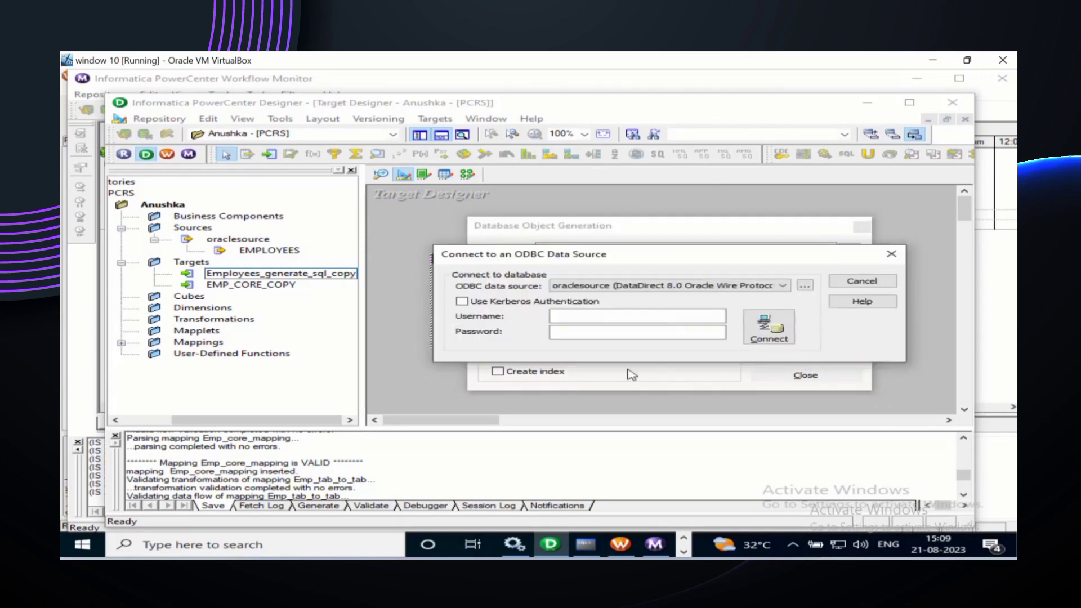
{"action": "left_click", "coordinate": [602, 315]}
{"action": "type", "text": "hr"}
{"action": "left_click", "coordinate": [578, 331]}
{"action": "type", "text": "hr"}
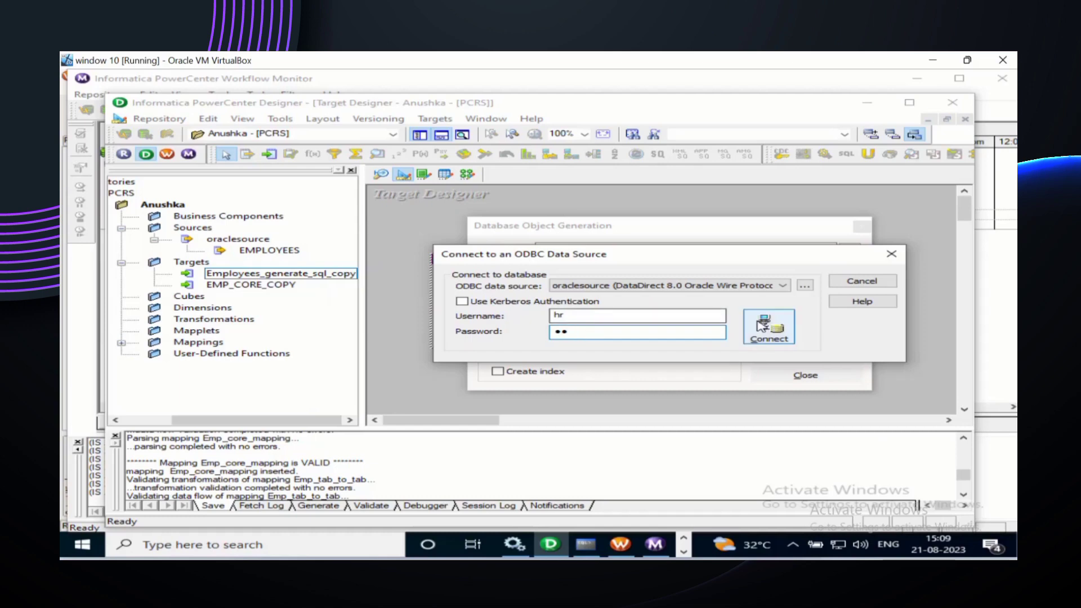
{"action": "left_click", "coordinate": [764, 326]}
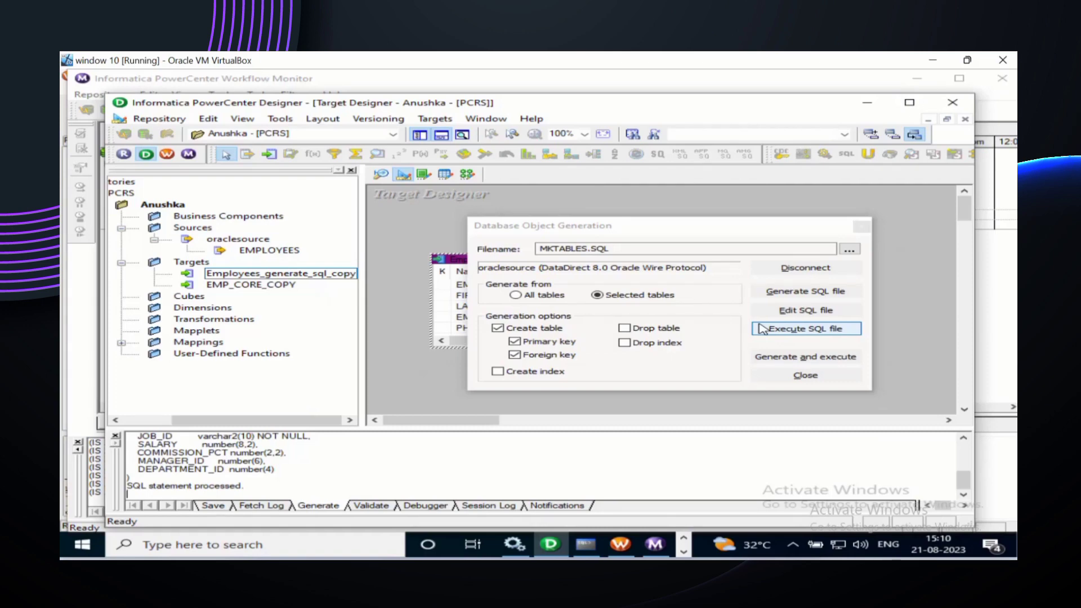
{"action": "left_click", "coordinate": [802, 376]}
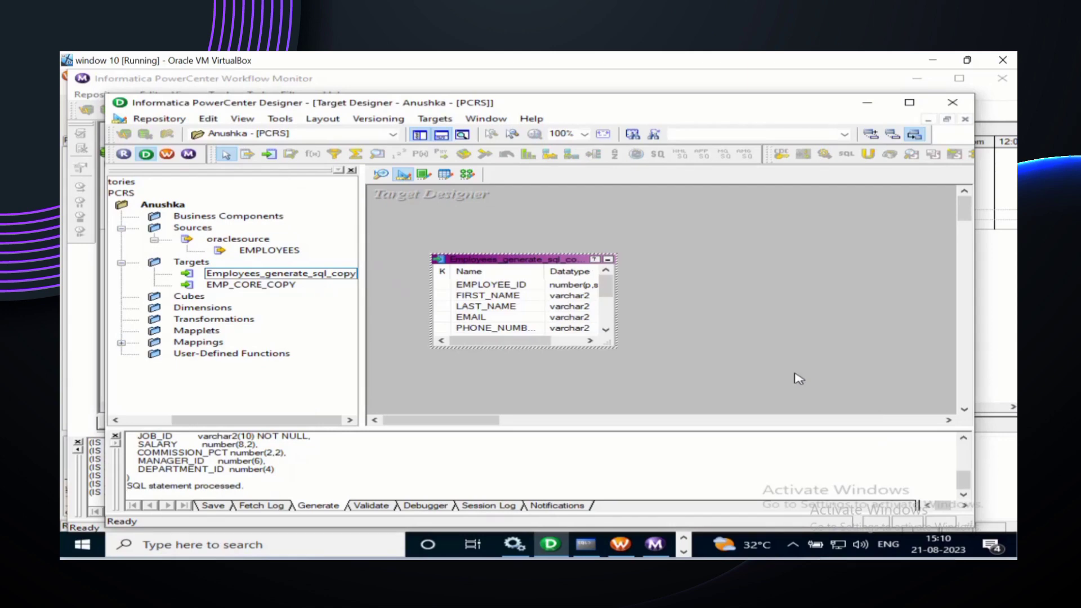
Step: In SQL Command Line, connect as the HR user with its password
{"action": "left_click", "coordinate": [586, 545]}
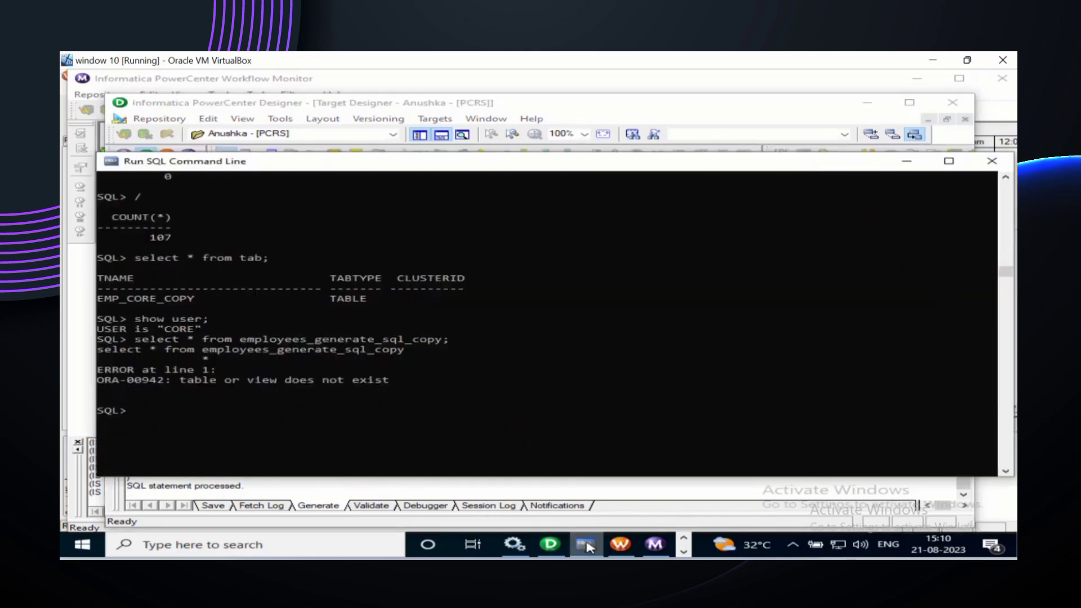
{"action": "type", "text": "connect hr/hr"}
{"action": "key", "text": "Return"}
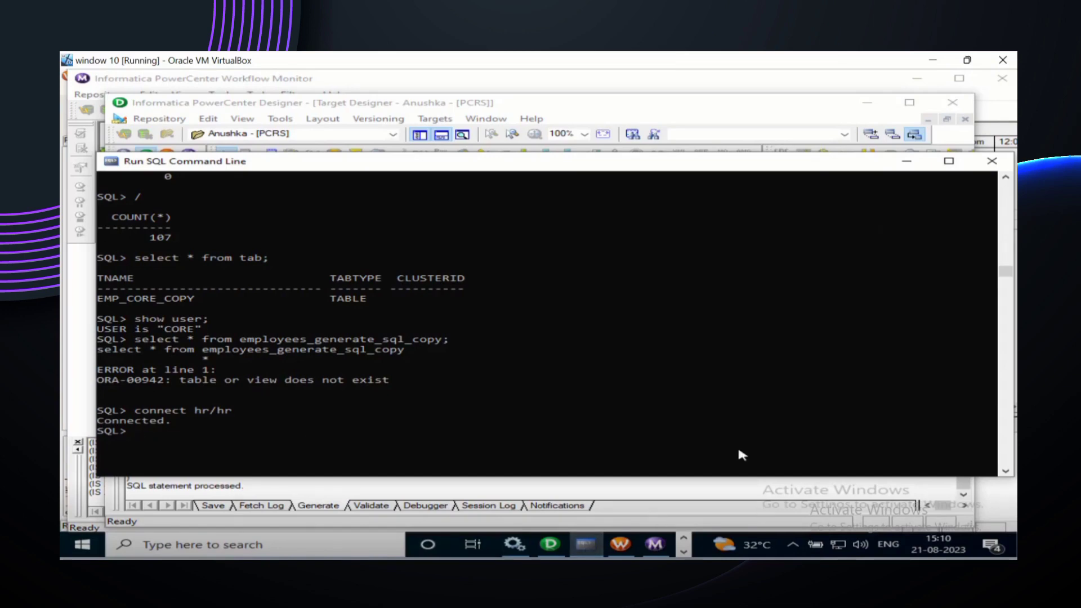
Step: Query employees_generate_sql_copy (no rows), then describe it to list its eleven columns
{"action": "scroll", "coordinate": [735, 446], "scroll_direction": "down", "scroll_amount": 3}
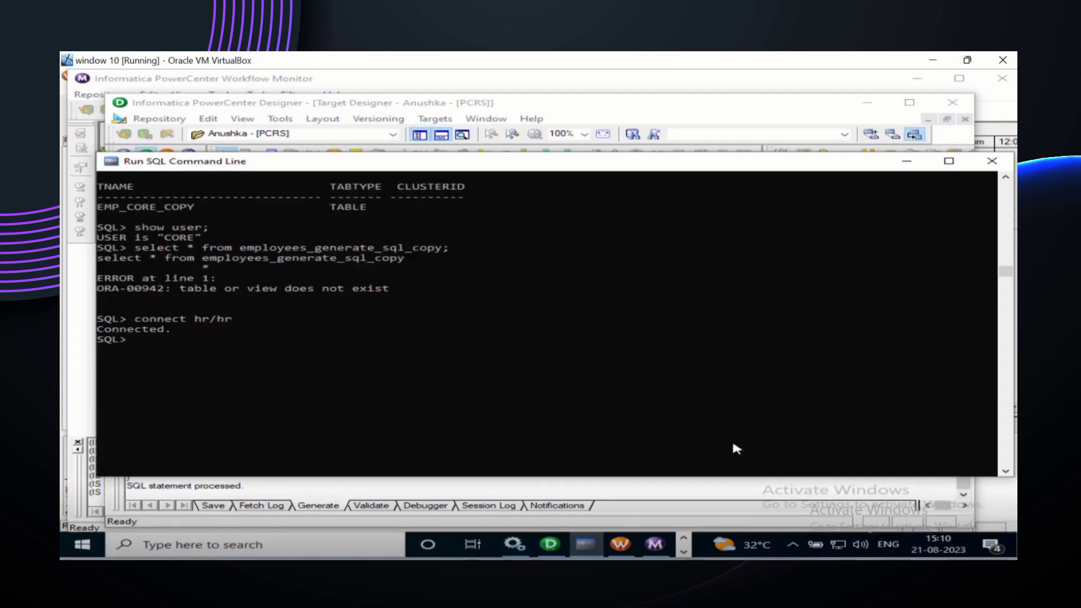
{"action": "key", "text": "Up"}
{"action": "key", "text": "Up"}
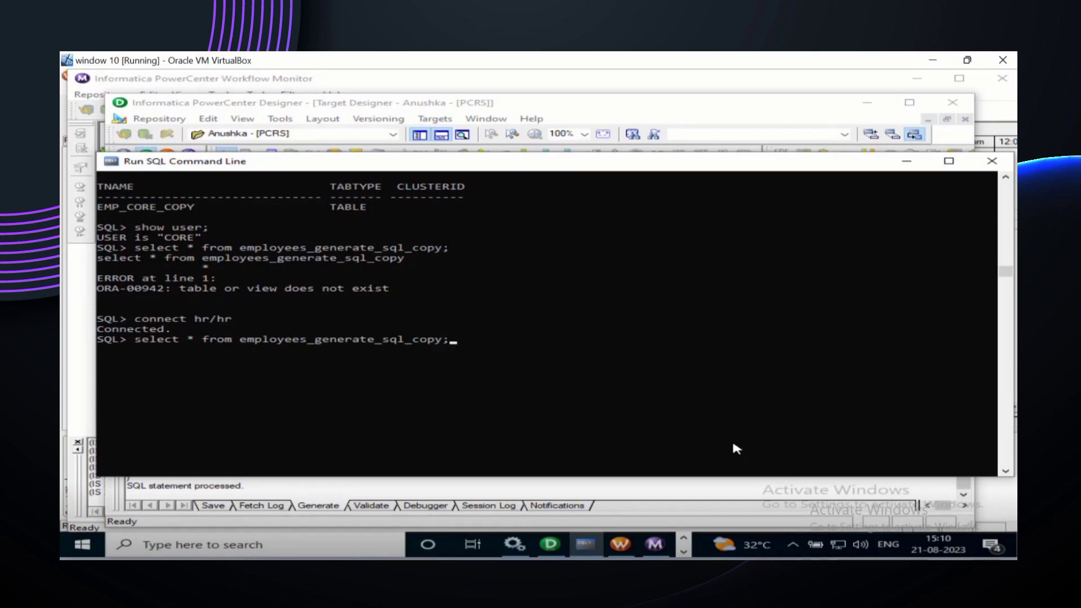
{"action": "key", "text": "Return"}
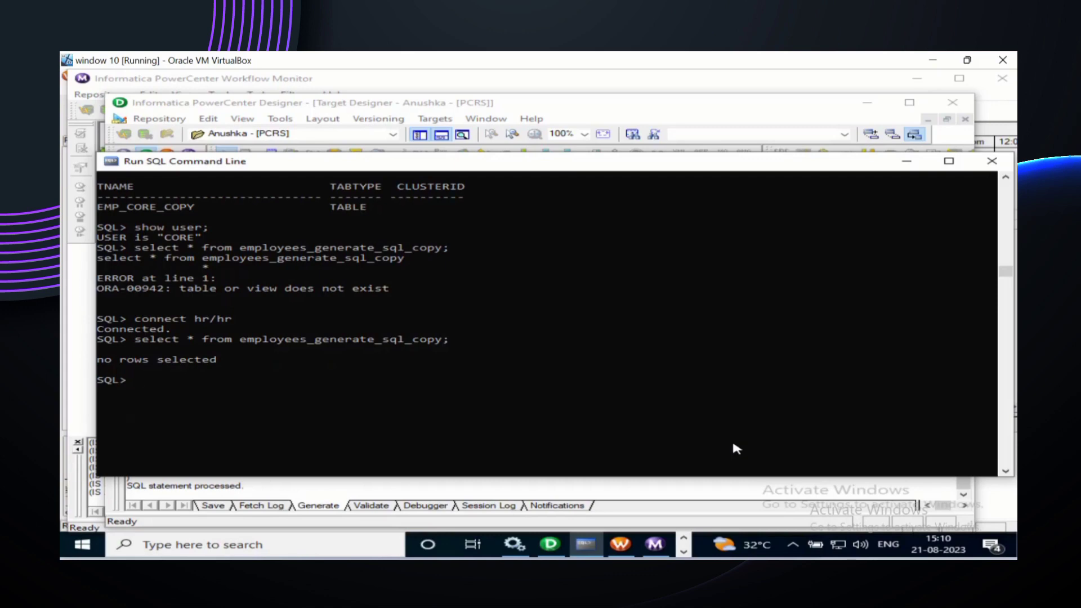
{"action": "type", "text": "desc employees_gene"}
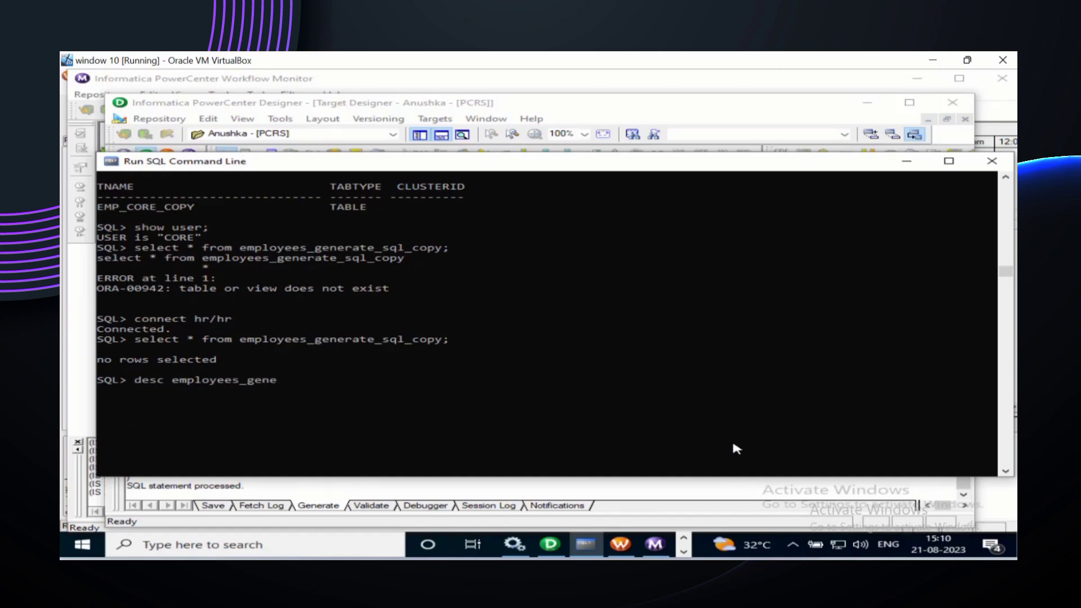
{"action": "type", "text": "rate_sql_copy;"}
{"action": "key", "text": "Return"}
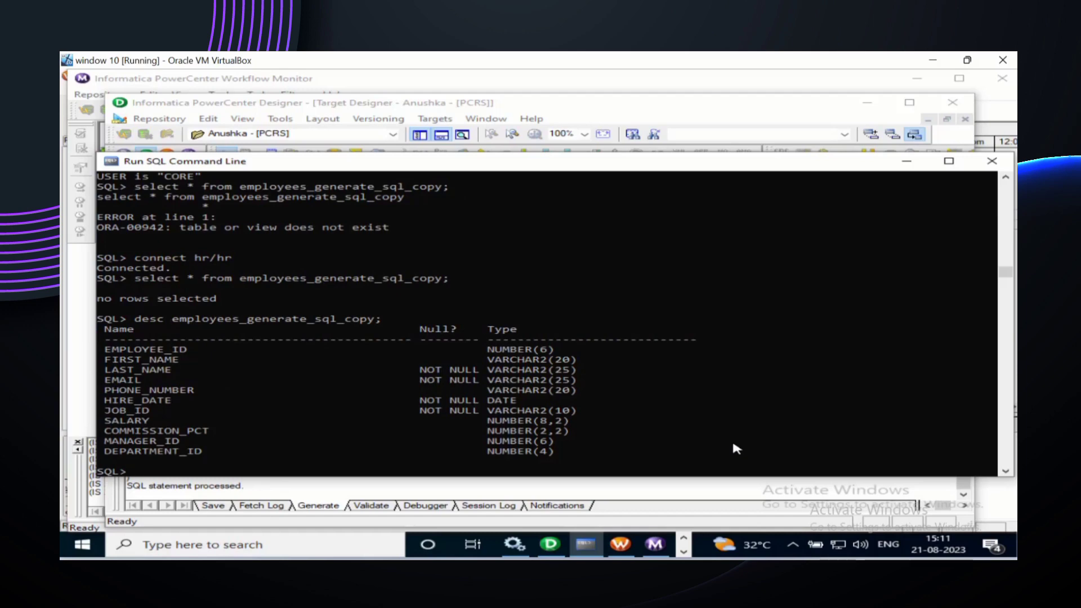
{"action": "scroll", "coordinate": [739, 408], "scroll_direction": "down", "scroll_amount": 2}
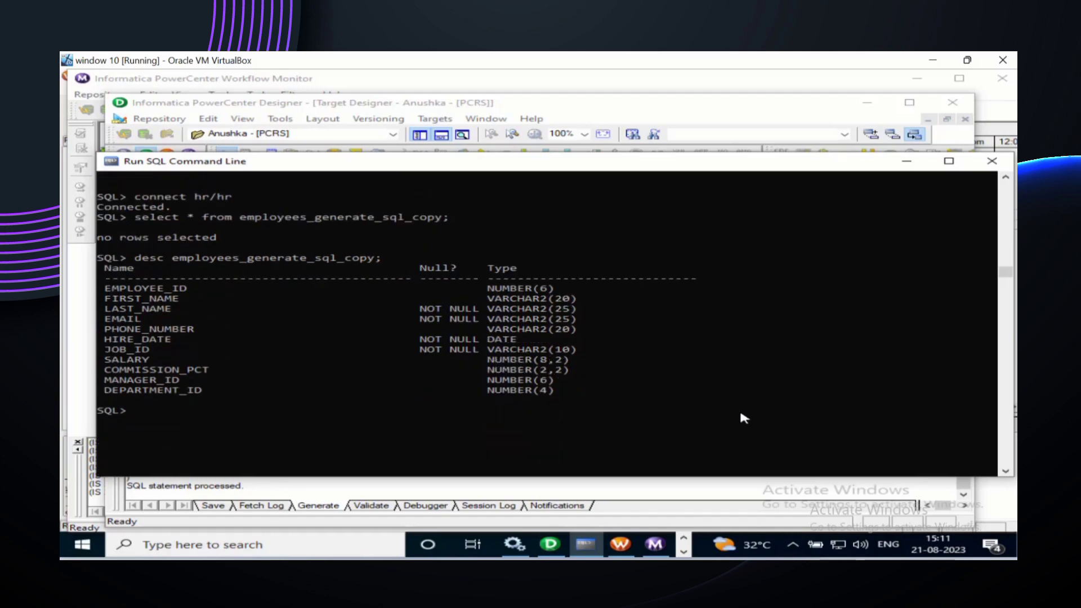
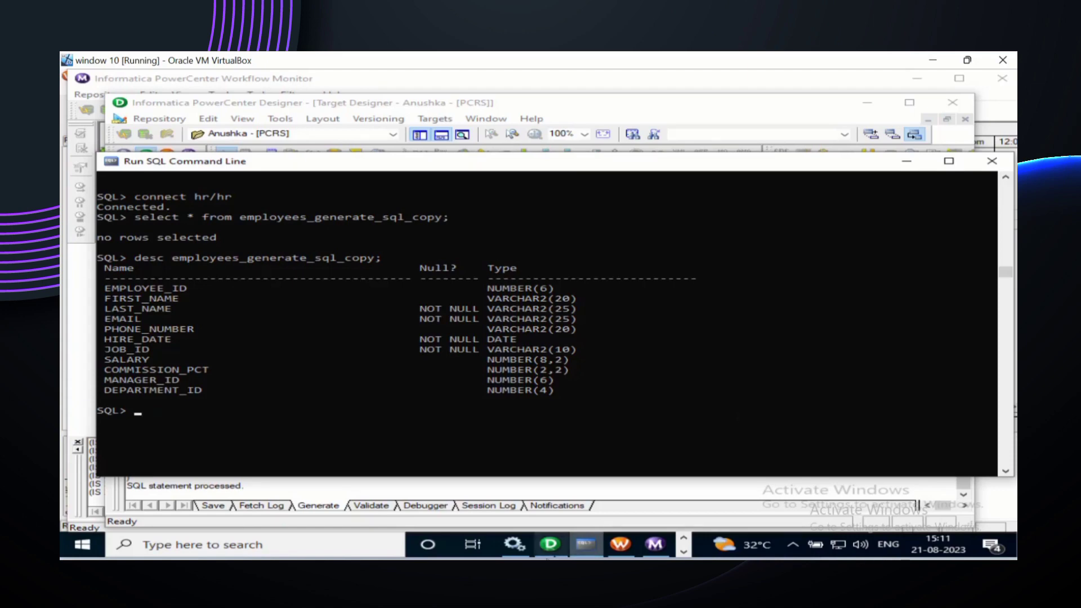
Step: Bring the PowerCenter Designer window back in front of SQL Command Line
{"action": "left_click", "coordinate": [549, 544]}
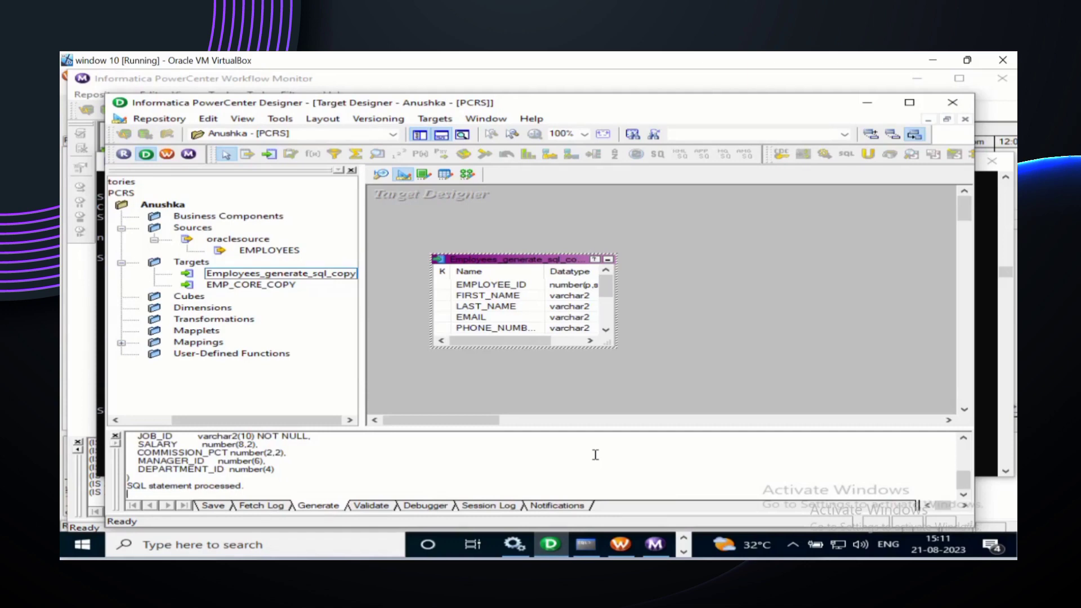
Step: In the Mapping Designer, create a new empty mapping named Emp_generate_sql_mapping
{"action": "left_click", "coordinate": [467, 175]}
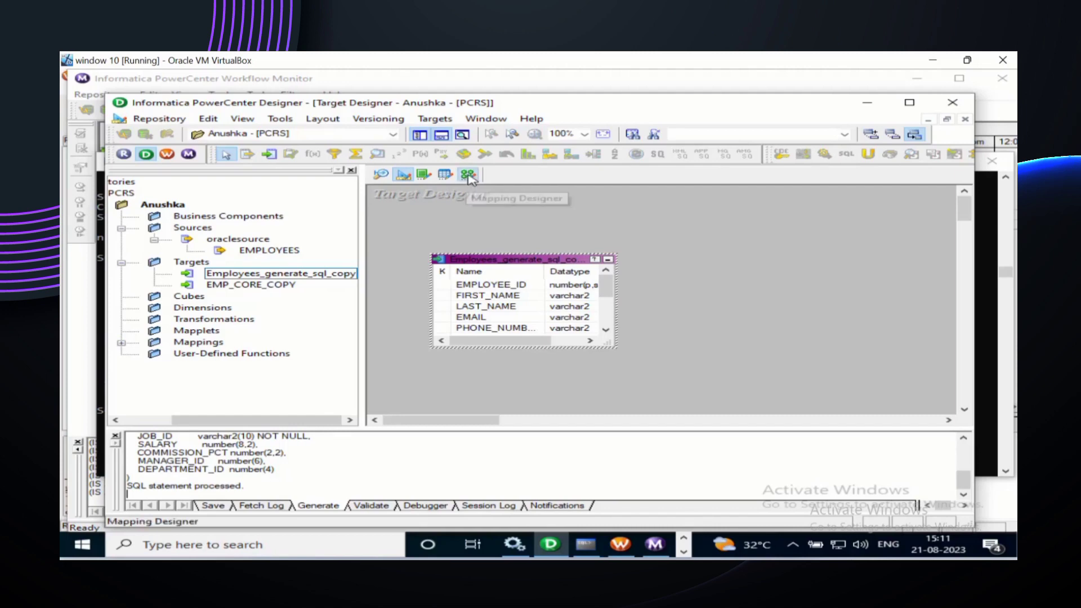
{"action": "right_click", "coordinate": [488, 230]}
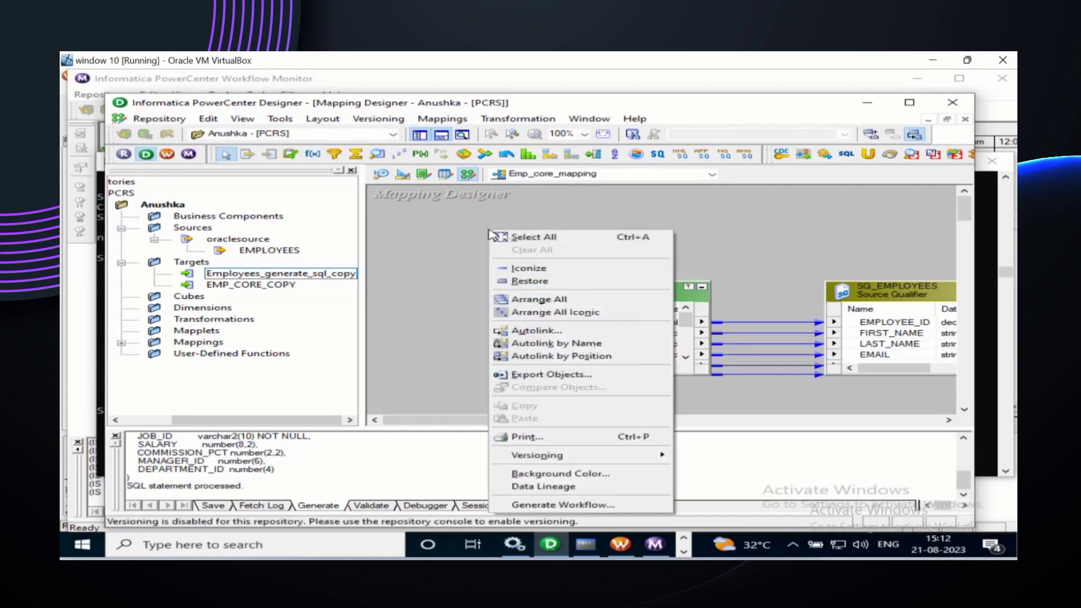
{"action": "left_click", "coordinate": [430, 245]}
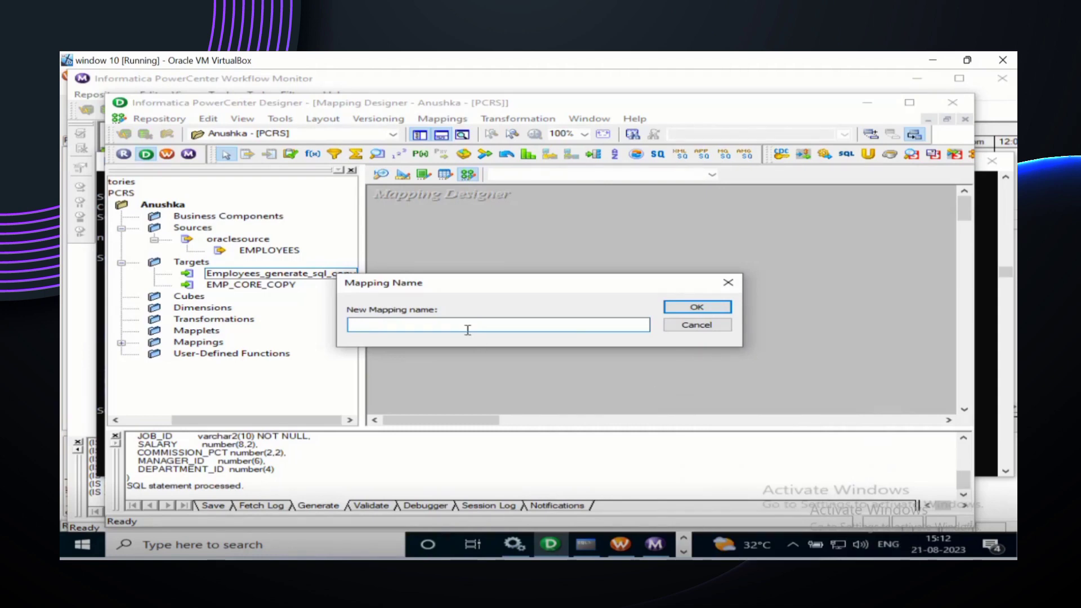
{"action": "type", "text": "Emp"}
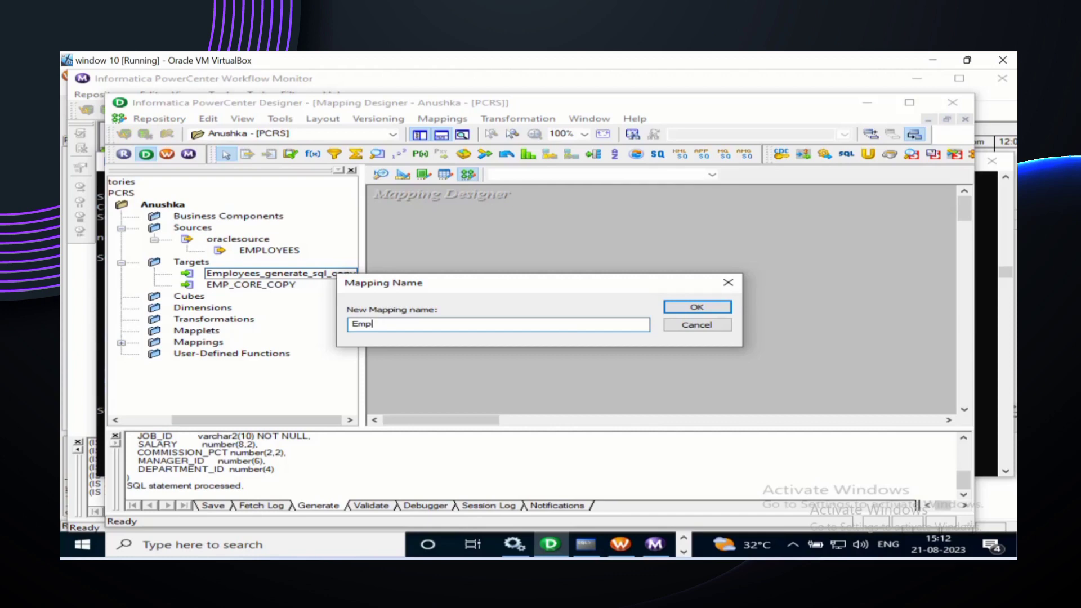
{"action": "type", "text": "_generate_sql_"}
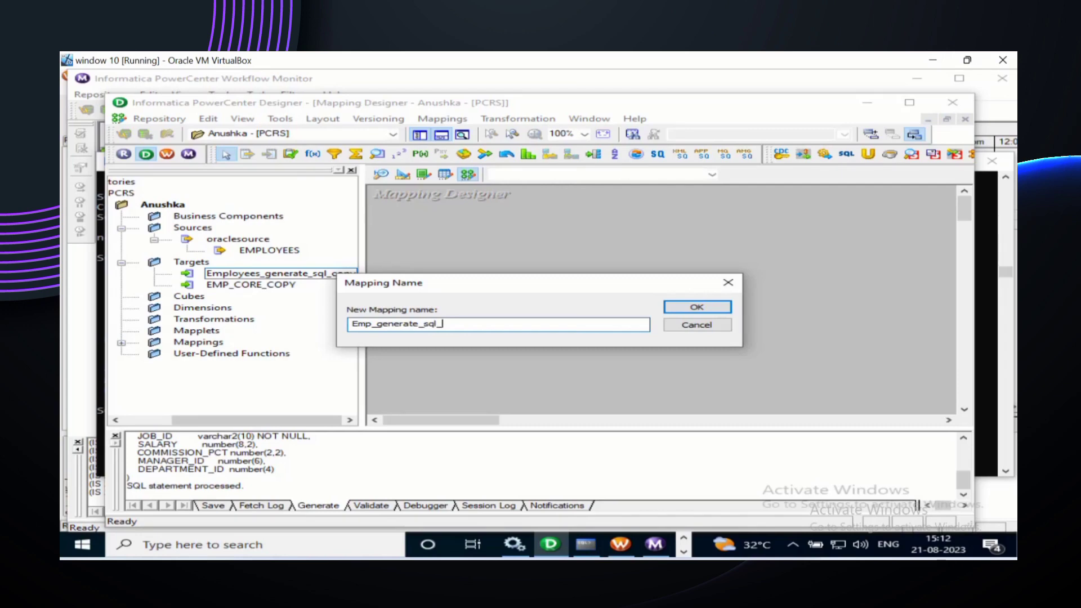
{"action": "type", "text": "mapping"}
{"action": "left_click", "coordinate": [696, 308]}
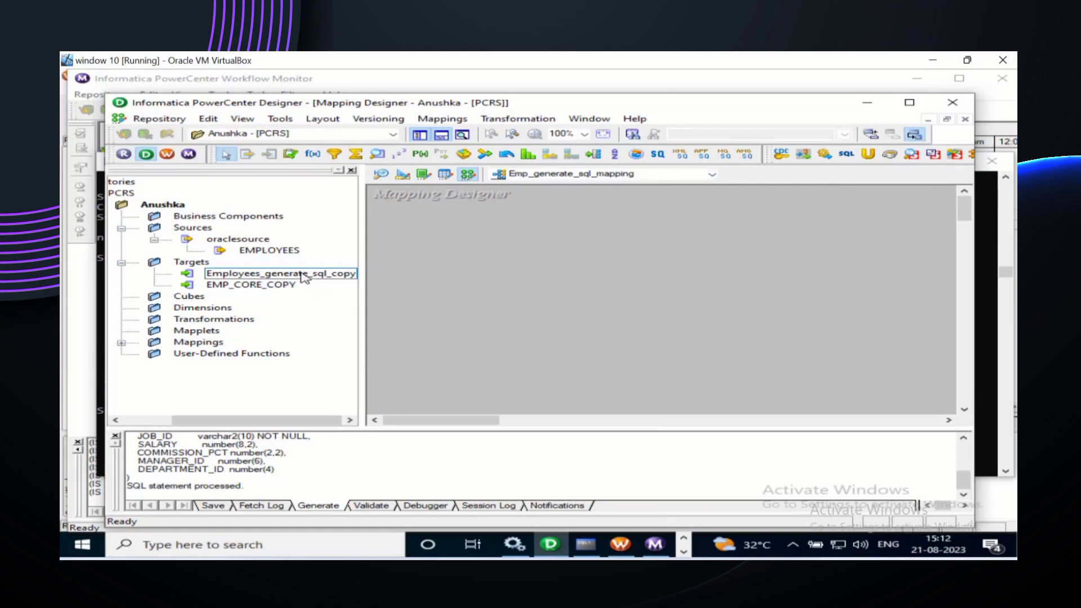
Step: Place EMPLOYEES and Employees_generate_sql_copy on the canvas and link all SQ_EMPLOYEES ports to the target
{"action": "left_click_drag", "start_coordinate": [285, 250], "coordinate": [446, 237]}
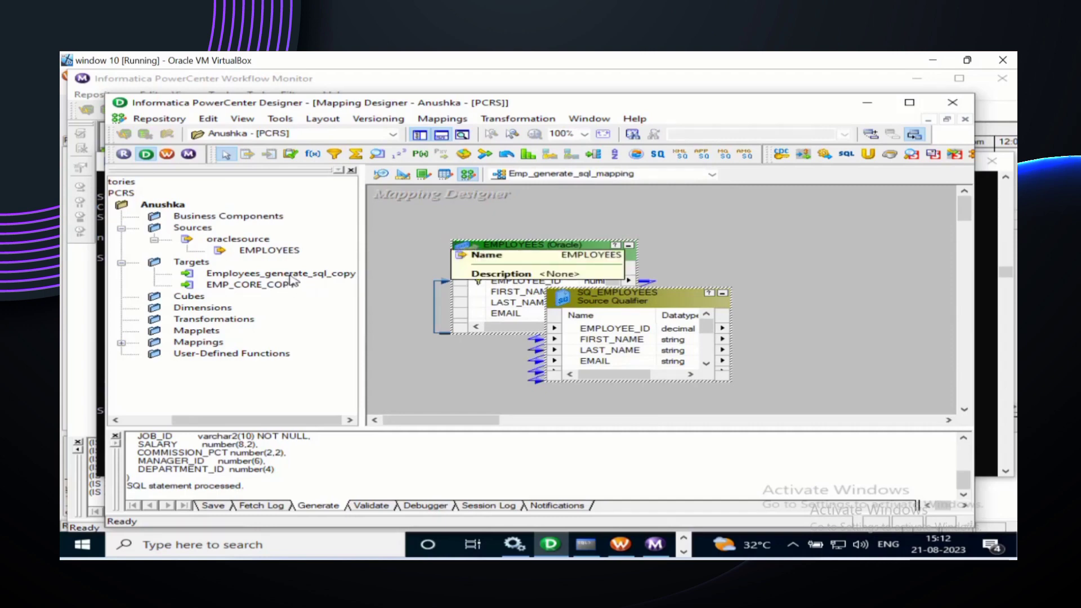
{"action": "left_click_drag", "start_coordinate": [288, 274], "coordinate": [841, 263]}
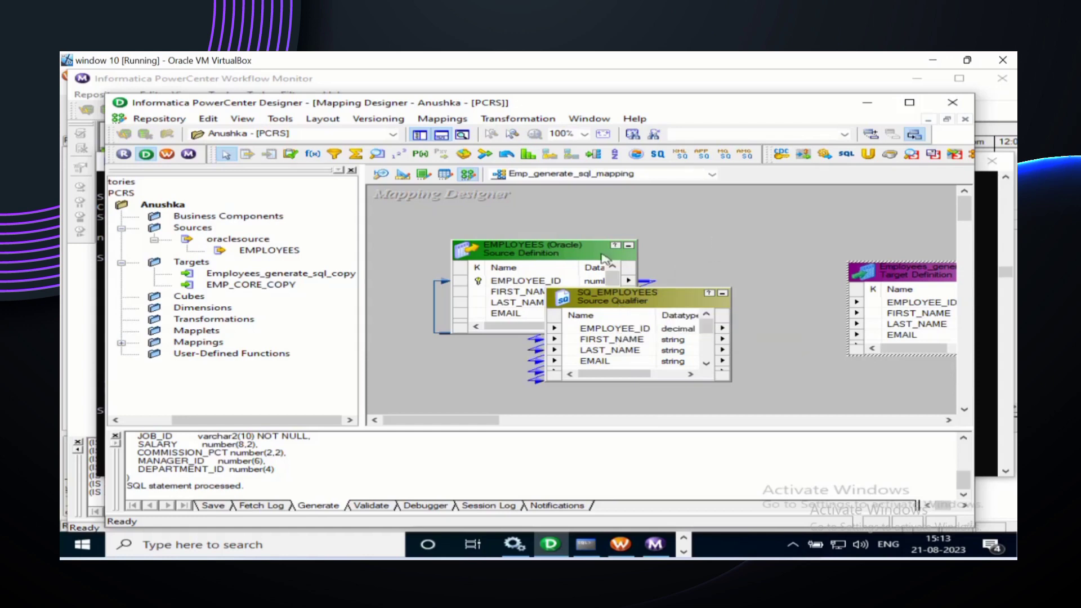
{"action": "left_click", "coordinate": [609, 331]}
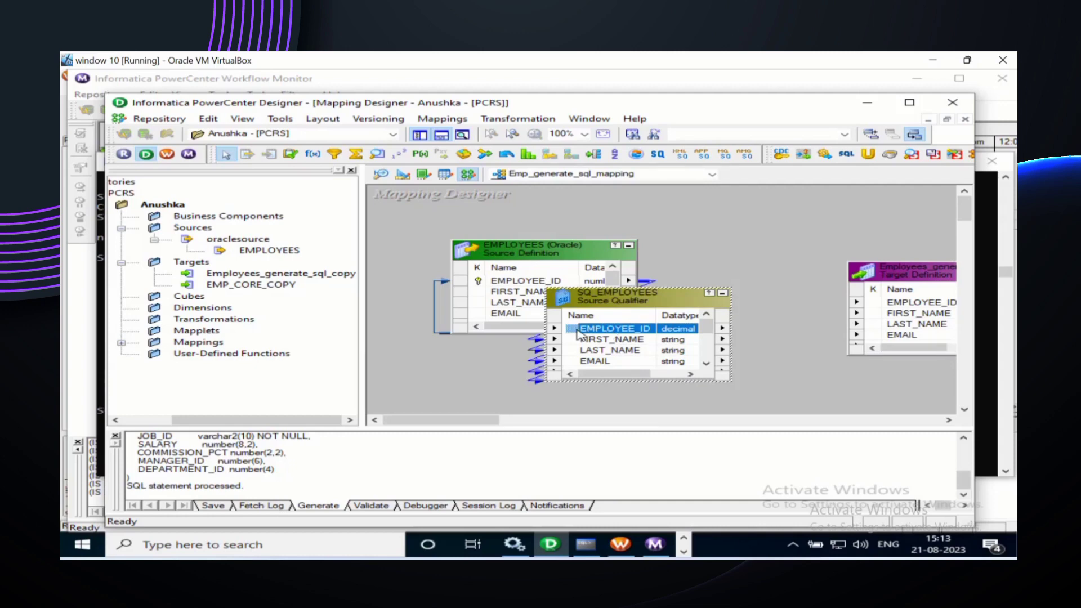
{"action": "right_click", "coordinate": [604, 333]}
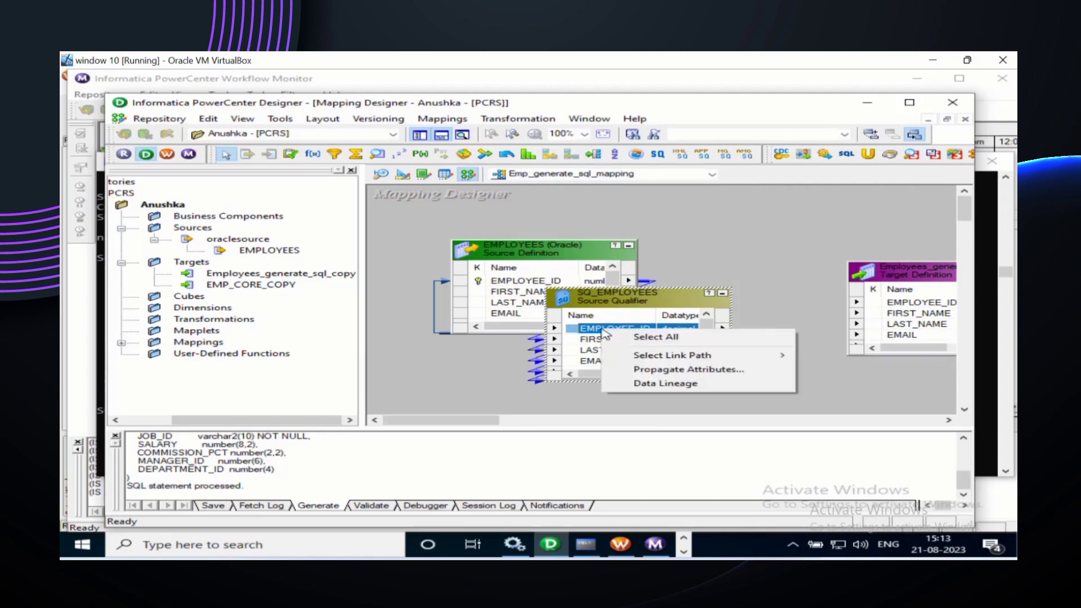
{"action": "left_click", "coordinate": [653, 337]}
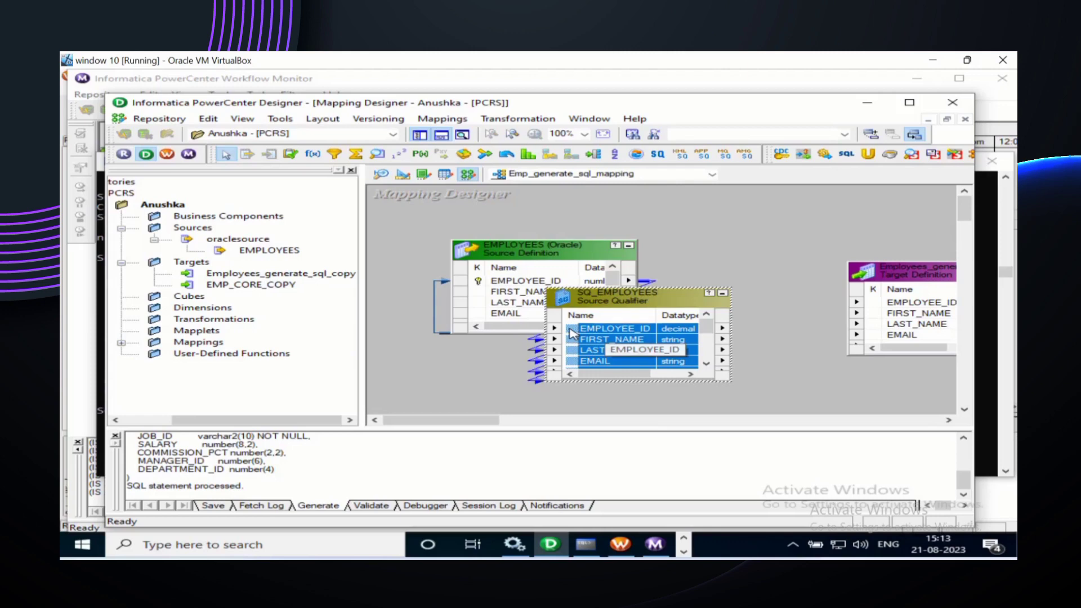
{"action": "left_click_drag", "start_coordinate": [572, 333], "coordinate": [889, 313]}
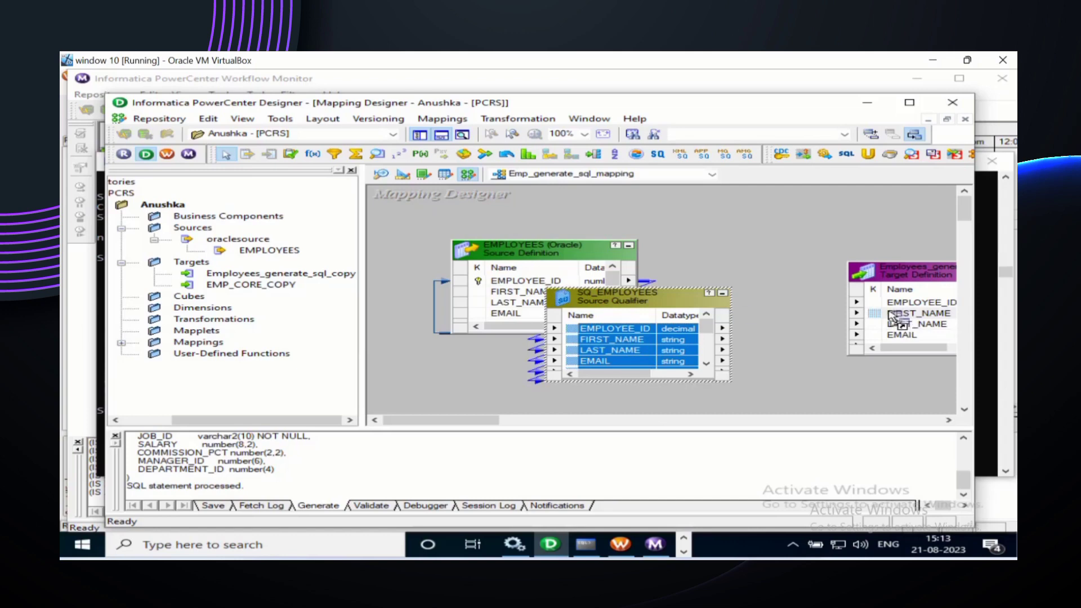
{"action": "mouse_move", "coordinate": [890, 315]}
{"action": "left_mouse_down"}
{"action": "mouse_move", "coordinate": [517, 273]}
{"action": "mouse_move", "coordinate": [645, 329]}
{"action": "mouse_move", "coordinate": [886, 327]}
{"action": "mouse_move", "coordinate": [882, 309]}
{"action": "left_mouse_up"}
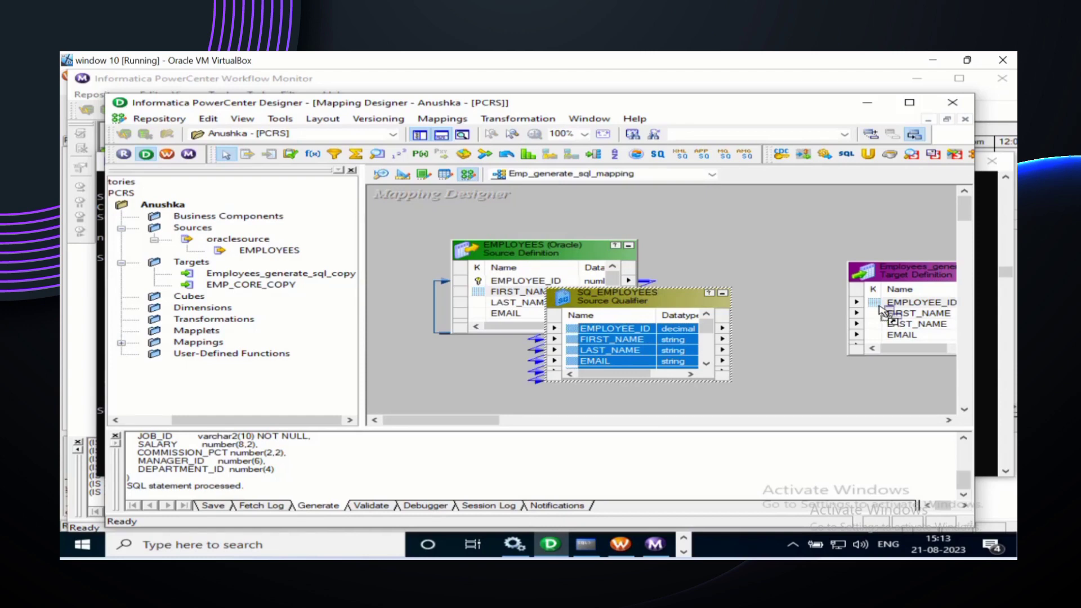
{"action": "left_click_drag", "start_coordinate": [879, 307], "coordinate": [880, 307]}
{"action": "left_click", "coordinate": [834, 387]}
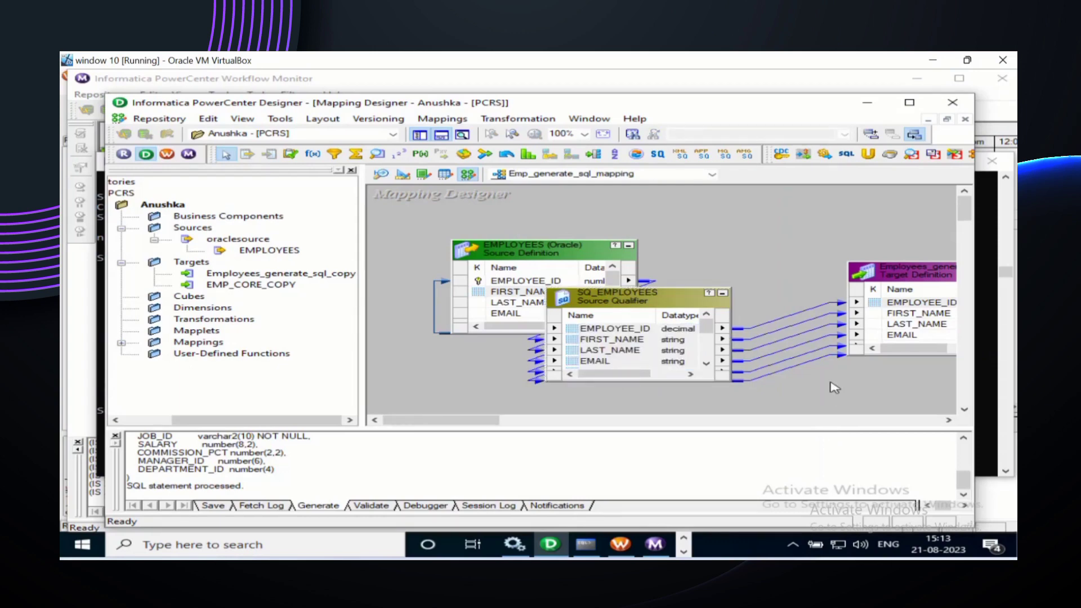
Step: Arrange all mapping objects, then save Emp_generate_sql_mapping with Ctrl+S so it validates
{"action": "right_click", "coordinate": [787, 228]}
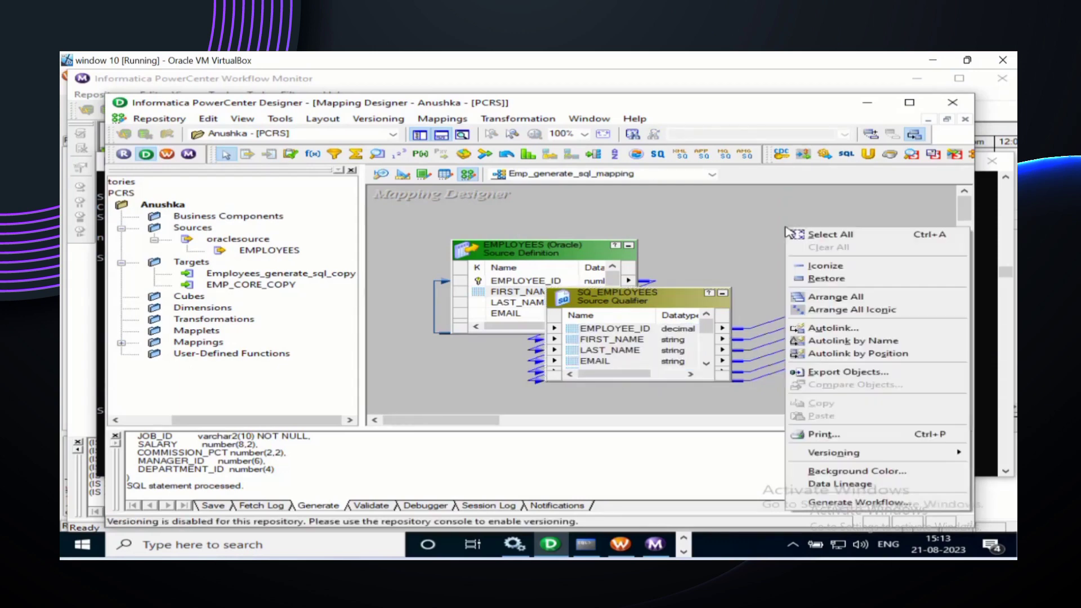
{"action": "left_click", "coordinate": [837, 309]}
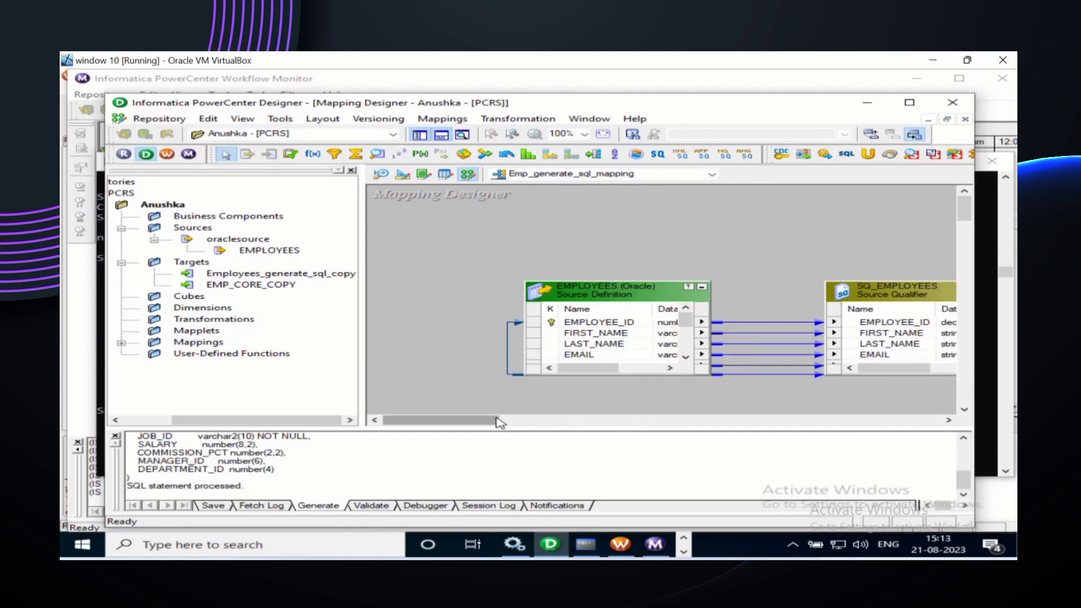
{"action": "left_click_drag", "start_coordinate": [509, 425], "coordinate": [555, 431]}
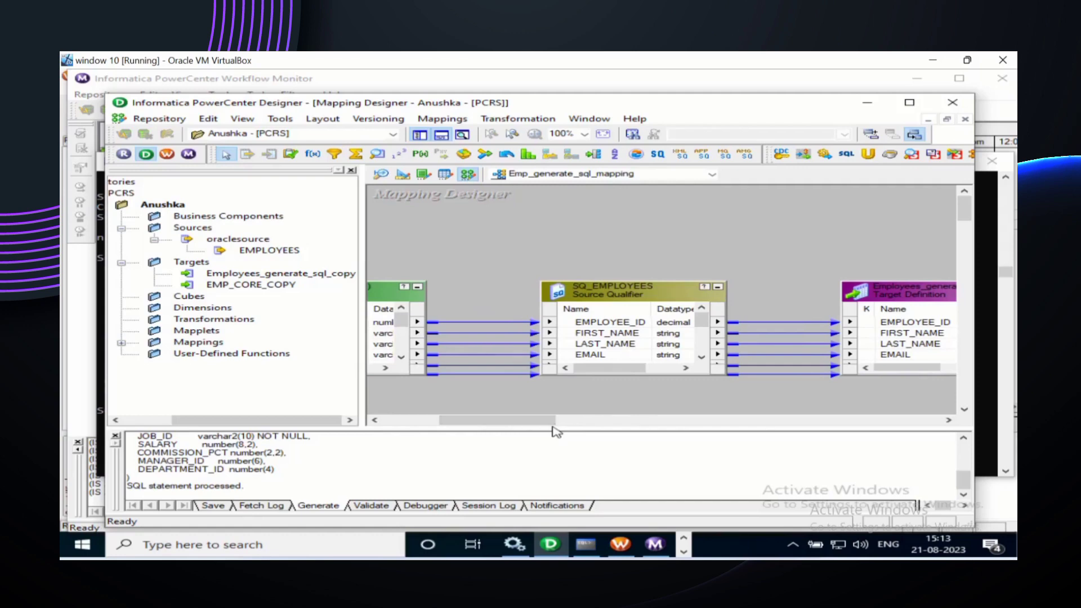
{"action": "key", "text": "ctrl+s"}
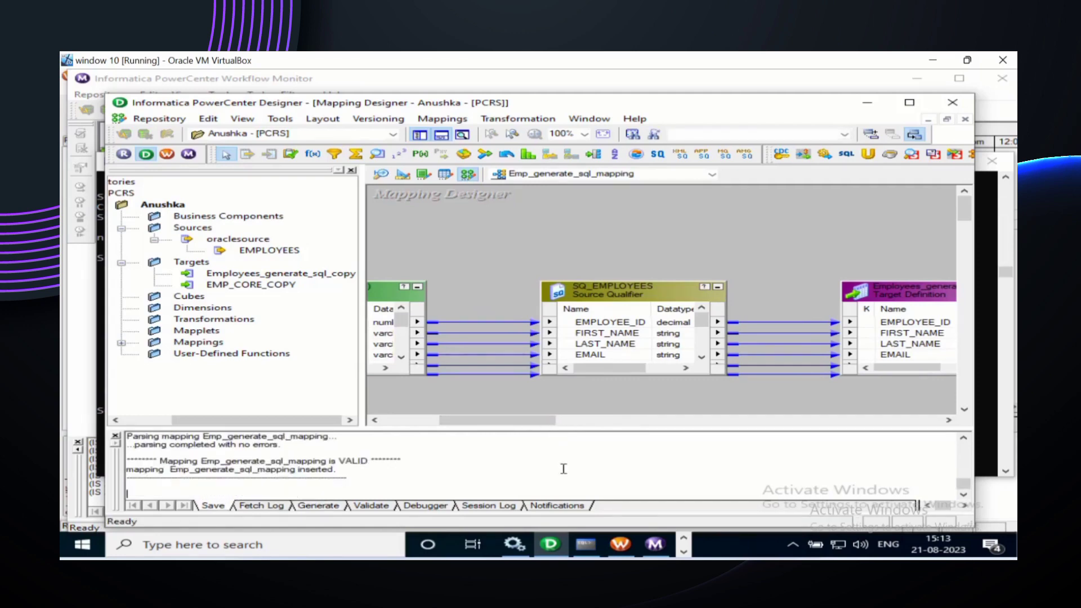
{"action": "left_click", "coordinate": [588, 546]}
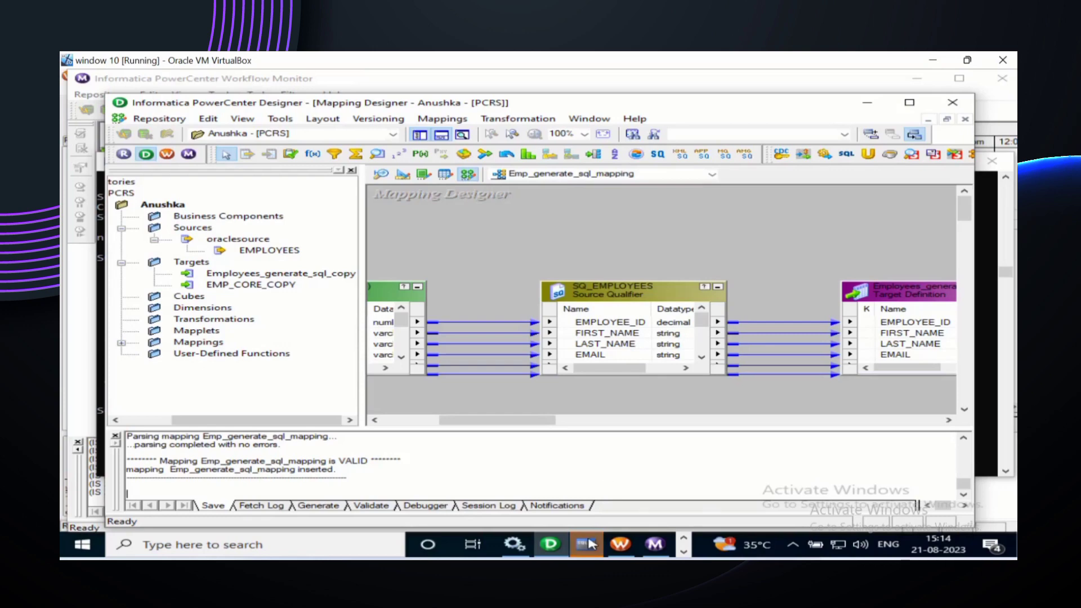
Step: Run select count(*) on employees_generate_sql_copy, which returns 0 rows
{"action": "left_click", "coordinate": [590, 543]}
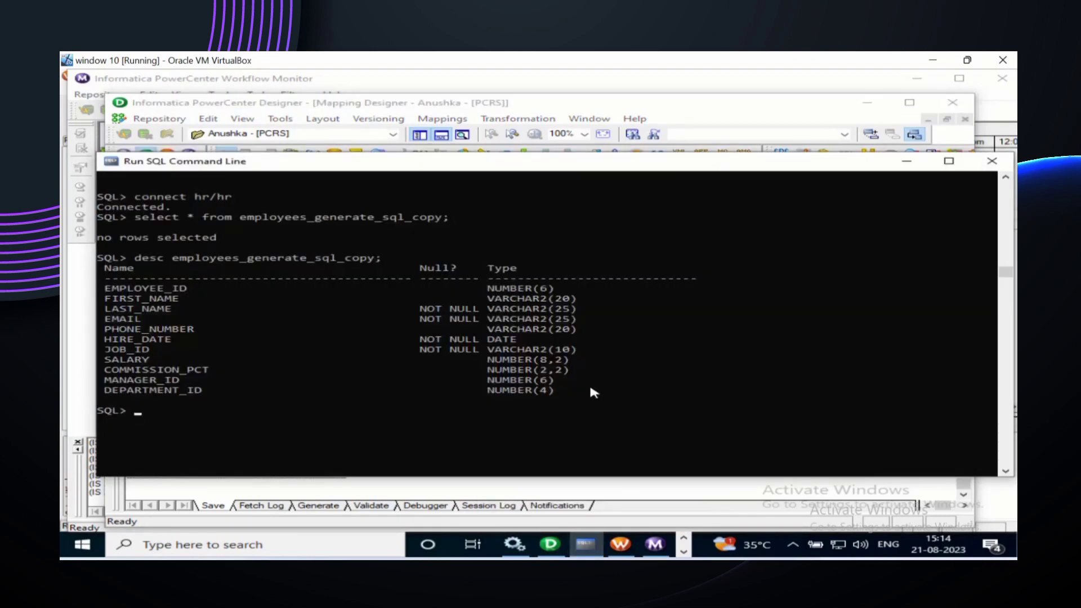
{"action": "type", "text": "select count(*) "}
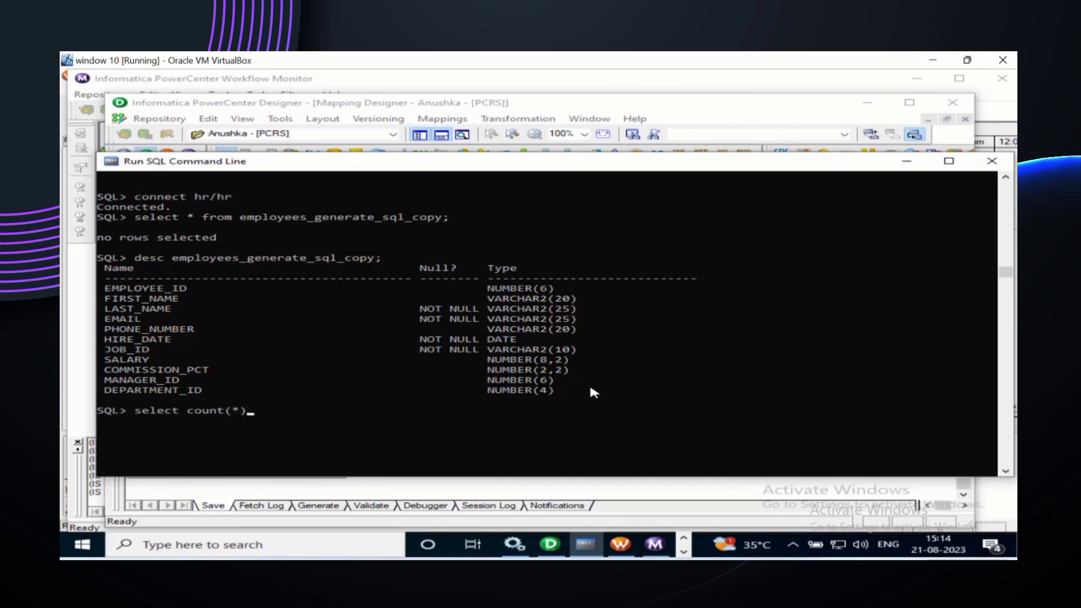
{"action": "type", "text": "from"}
{"action": "type", "text": "employees"}
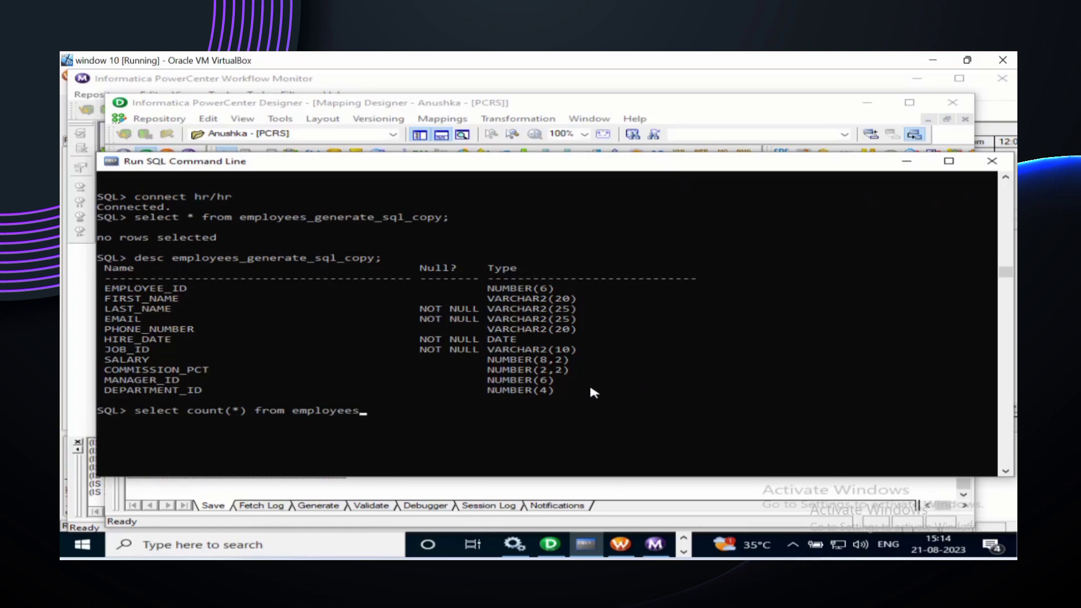
{"action": "type", "text": "_generate_sql_copy;"}
{"action": "key", "text": "Return"}
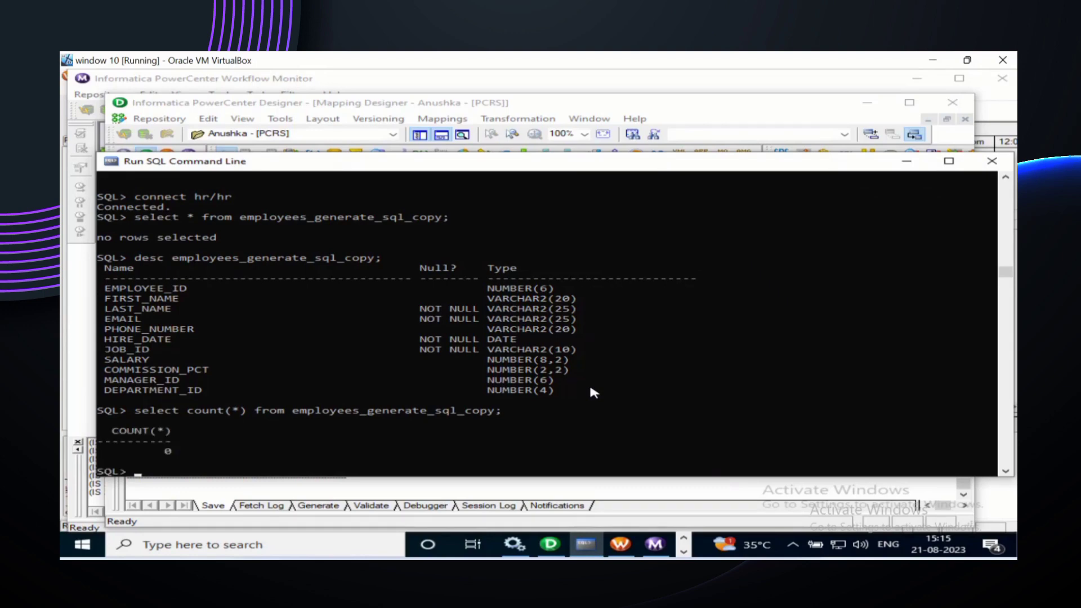
{"action": "scroll", "coordinate": [588, 383], "scroll_direction": "down", "scroll_amount": 1}
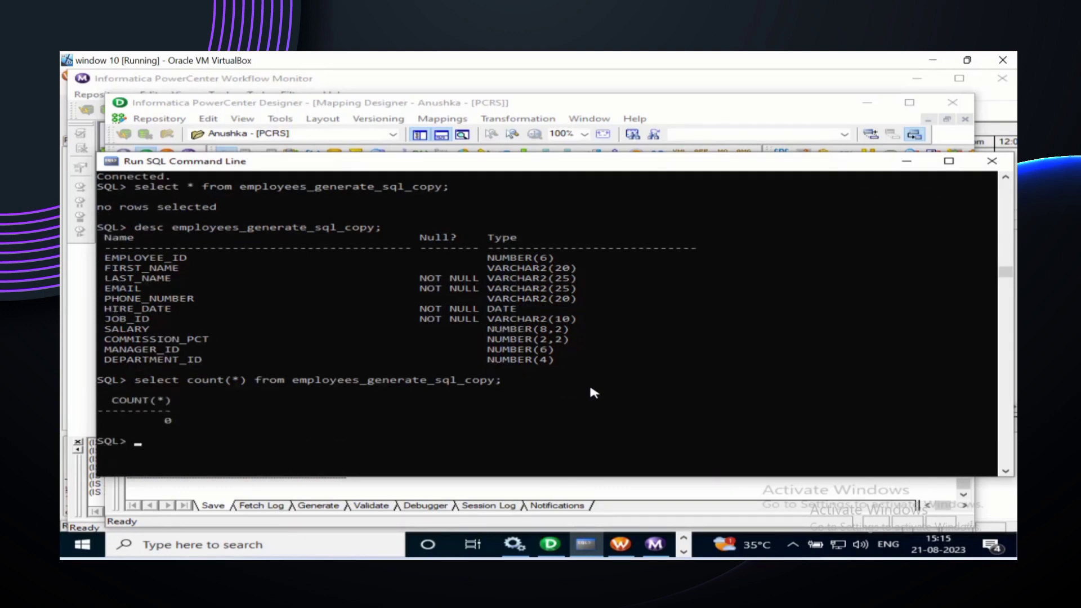
{"action": "scroll", "coordinate": [590, 387], "scroll_direction": "down", "scroll_amount": 2}
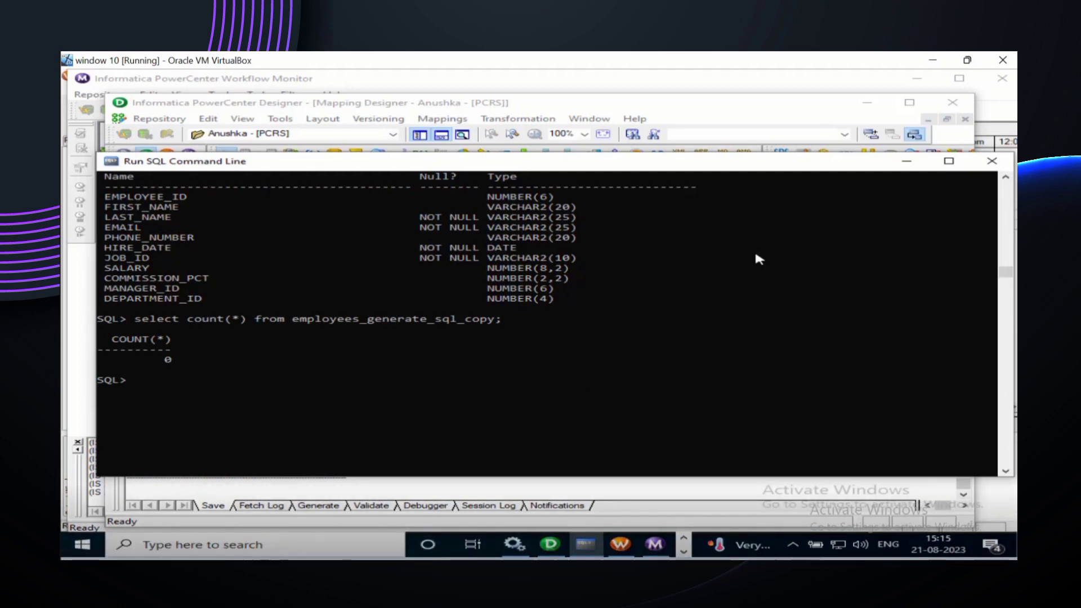
Step: Minimize SQL Command Line and bring Workflow Manager to the front
{"action": "left_click", "coordinate": [909, 162]}
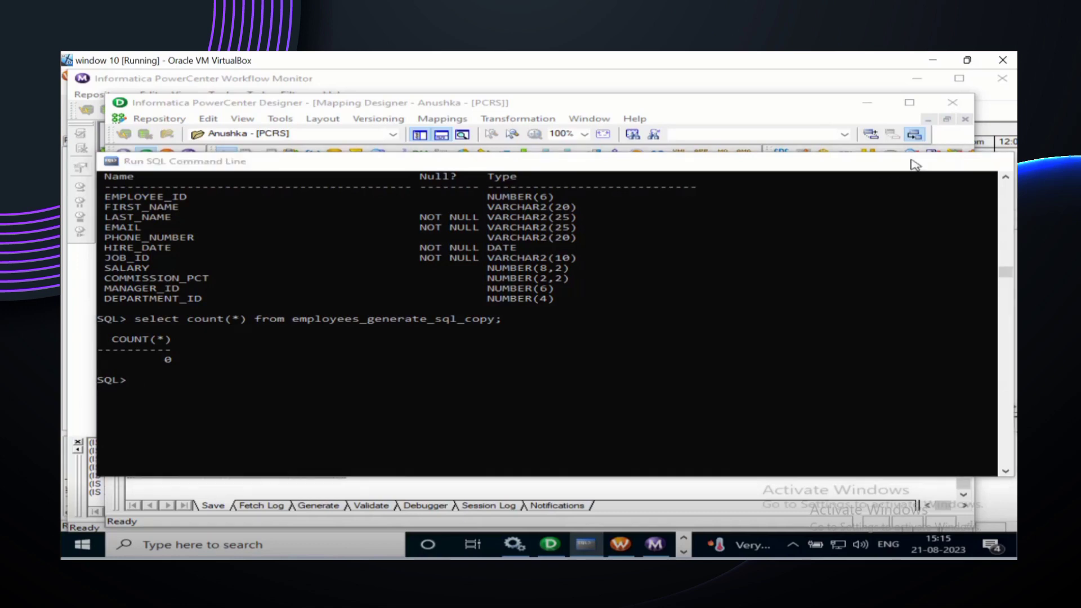
{"action": "mouse_move", "coordinate": [651, 297]}
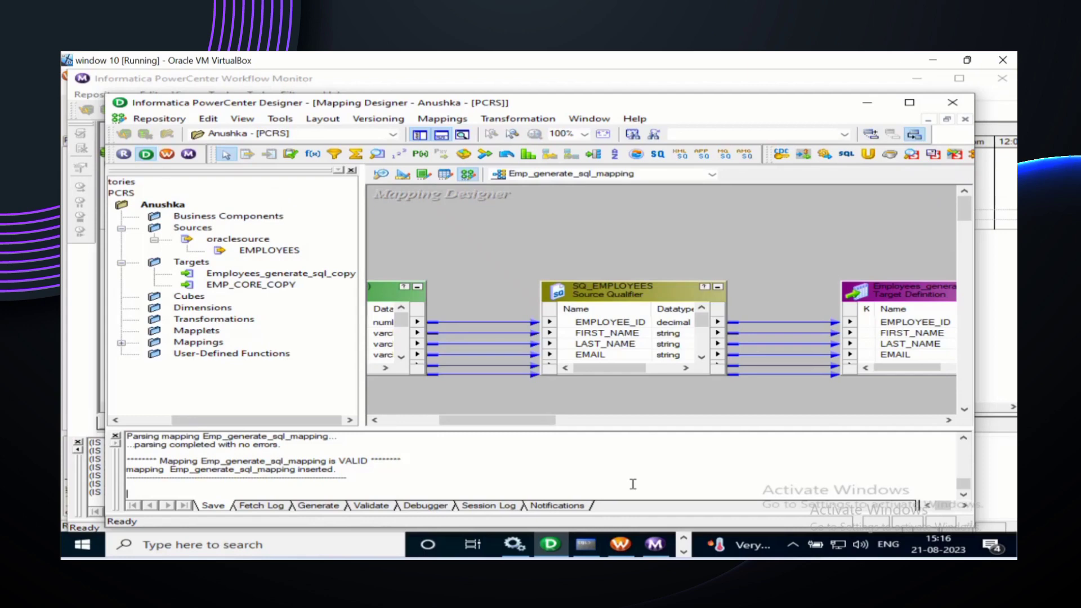
{"action": "left_click", "coordinate": [622, 548]}
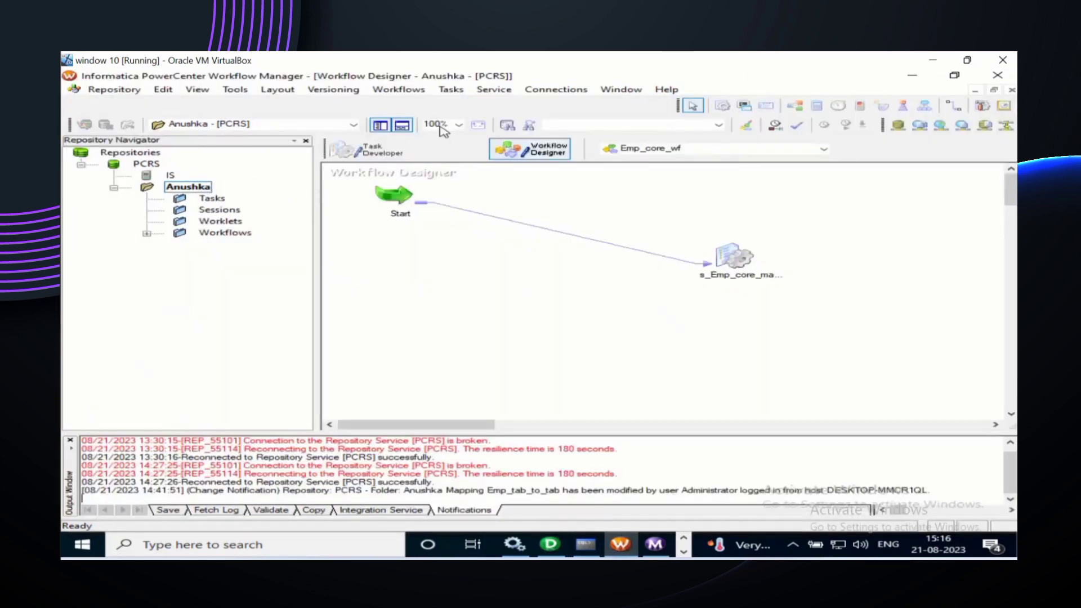
Step: Create a workflow named Emp_generate_sql_wf in place of the default NEWWORKFLOW11
{"action": "left_click", "coordinate": [401, 90]}
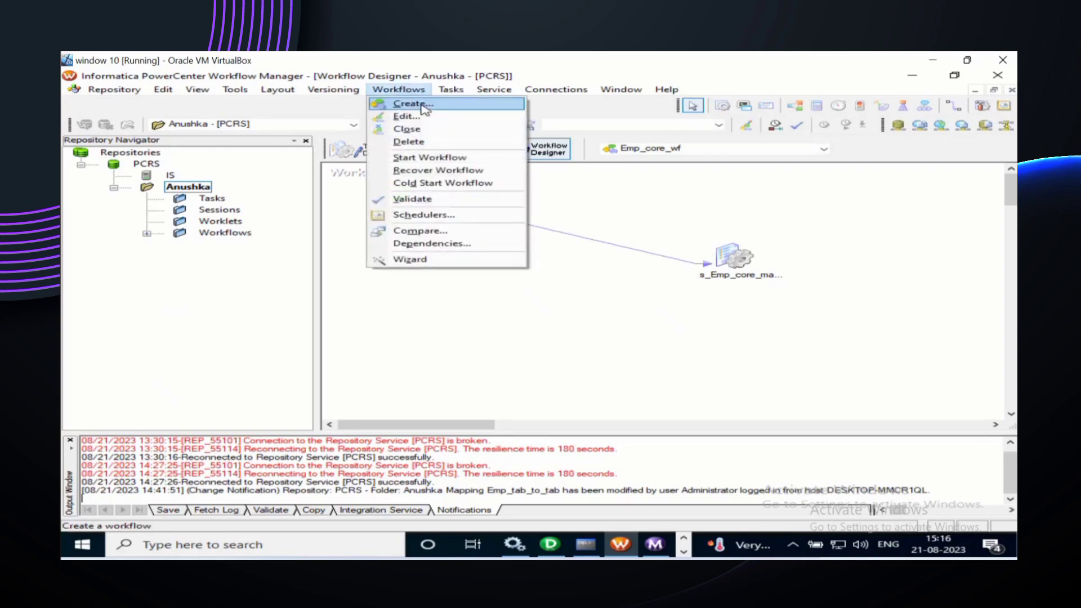
{"action": "left_click", "coordinate": [412, 104]}
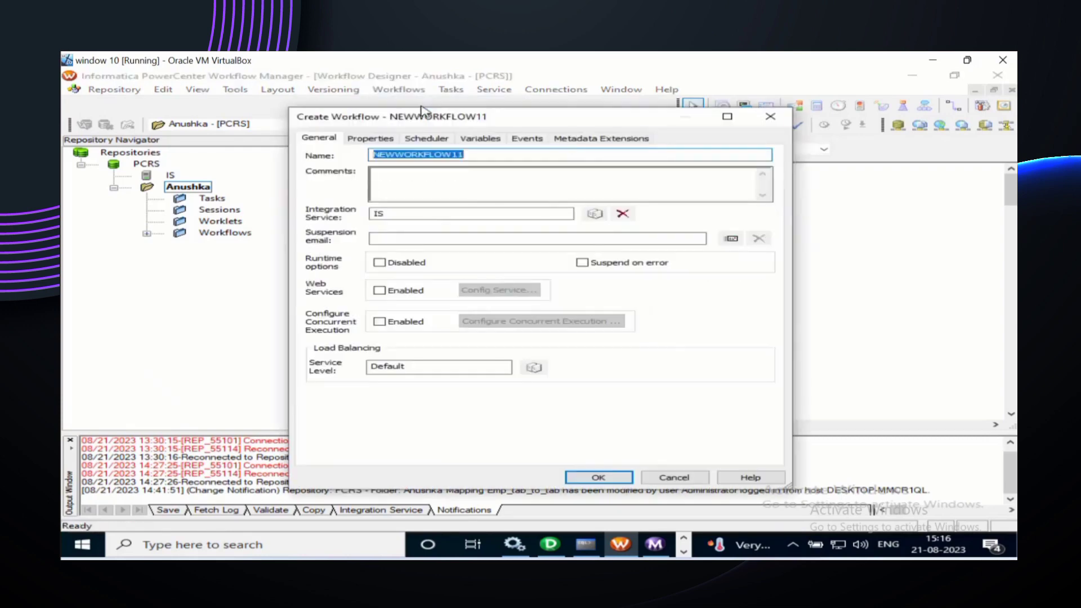
{"action": "left_click", "coordinate": [476, 158]}
{"action": "key", "text": "BackSpace"}
{"action": "key", "text": "BackSpace"}
{"action": "key", "text": "BackSpace"}
{"action": "key", "text": "BackSpace"}
{"action": "key", "text": "BackSpace"}
{"action": "key", "text": "BackSpace"}
{"action": "key", "text": "BackSpace"}
{"action": "key", "text": "BackSpace"}
{"action": "key", "text": "BackSpace"}
{"action": "key", "text": "BackSpace"}
{"action": "key", "text": "BackSpace"}
{"action": "key", "text": "BackSpace"}
{"action": "key", "text": "BackSpace"}
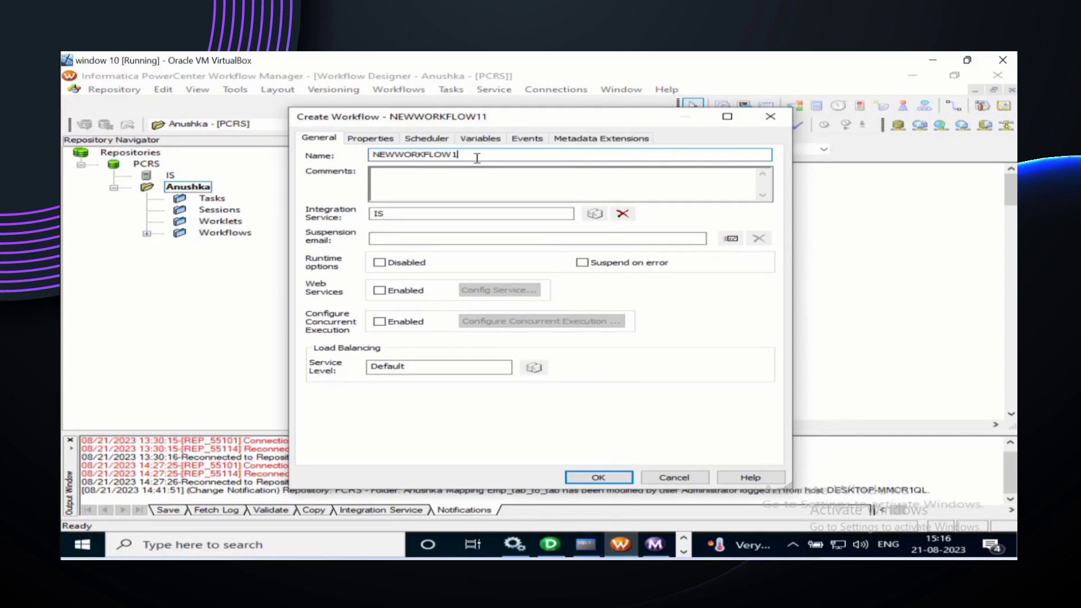
{"action": "type", "text": "Emp_genet"}
{"action": "key", "text": "BackSpace"}
{"action": "type", "text": "rate_sql_wf"}
{"action": "left_click", "coordinate": [597, 478]}
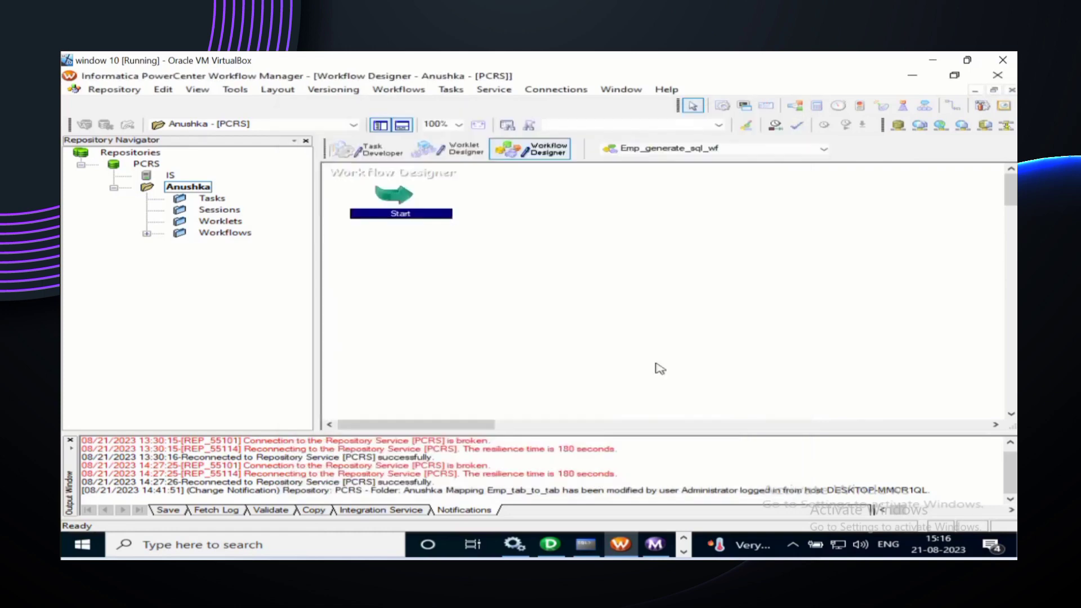
Step: Add a session to the workflow that runs Emp_generate_sql_mapping
{"action": "left_click", "coordinate": [727, 107]}
{"action": "left_click", "coordinate": [729, 206]}
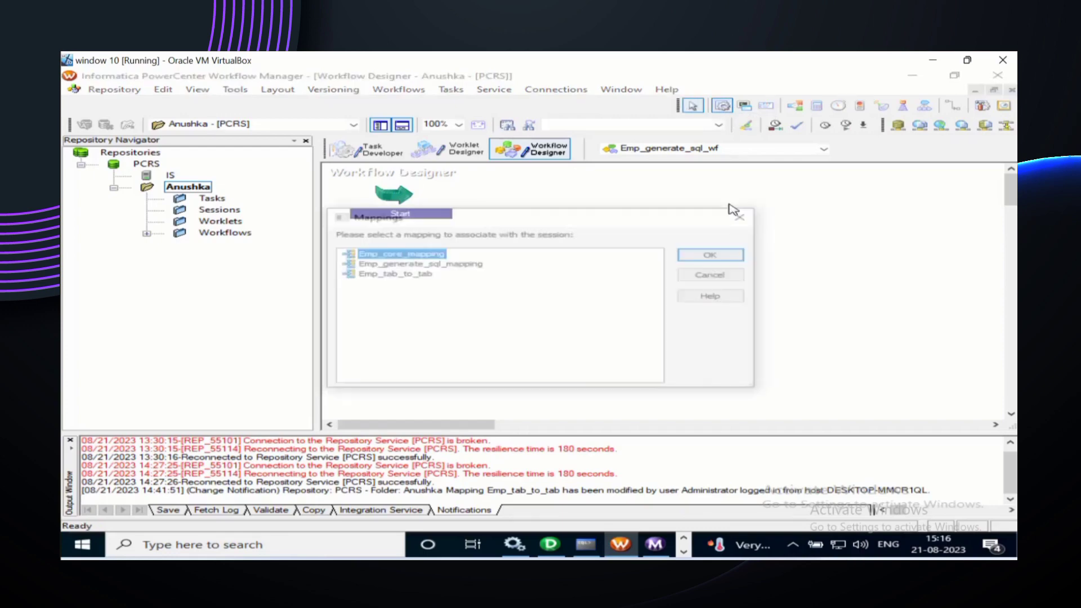
{"action": "left_click", "coordinate": [472, 264]}
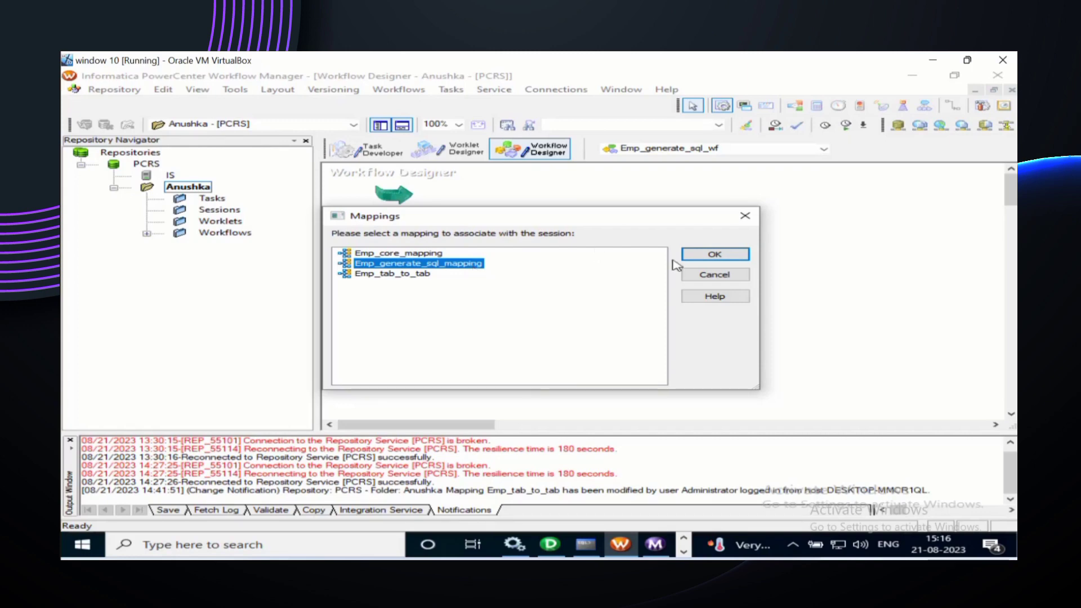
{"action": "left_click", "coordinate": [690, 256]}
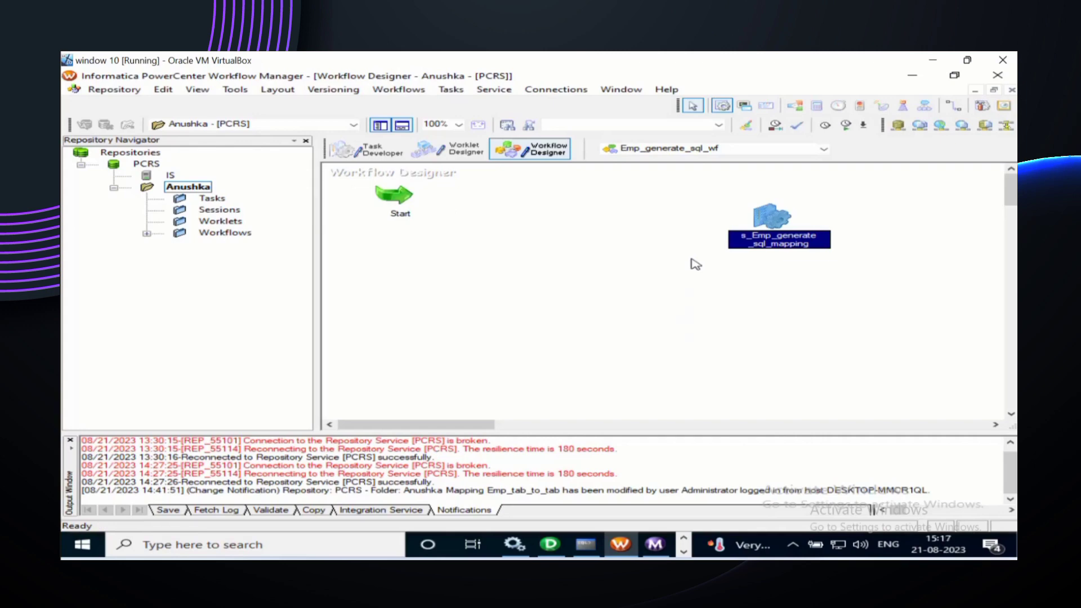
Step: Link the Start task to the s_Emp_generate_sql_mapping session
{"action": "left_click", "coordinate": [949, 113]}
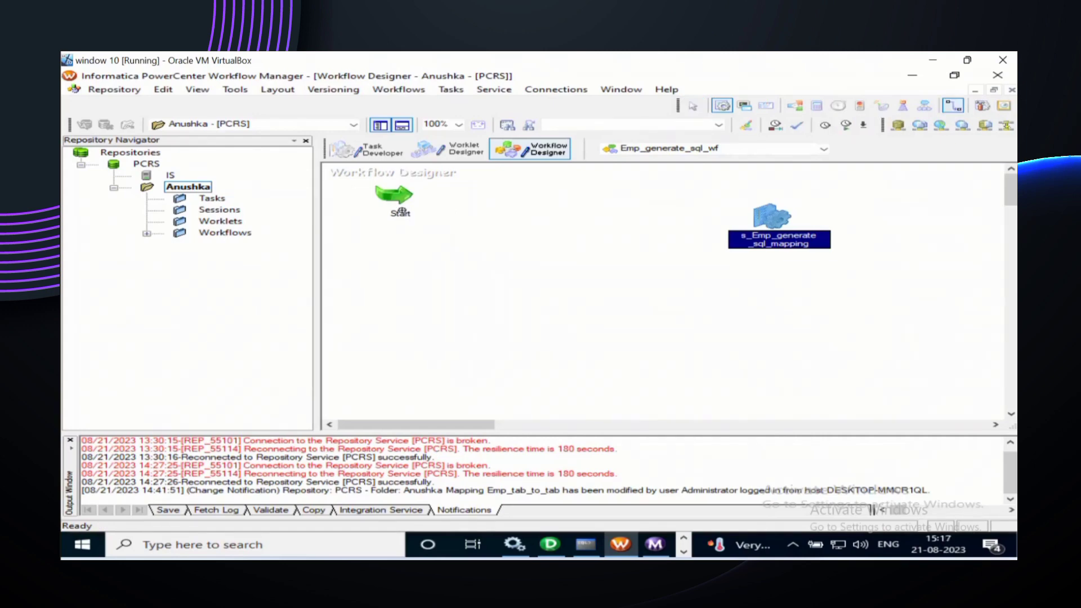
{"action": "left_click_drag", "start_coordinate": [401, 211], "coordinate": [729, 232]}
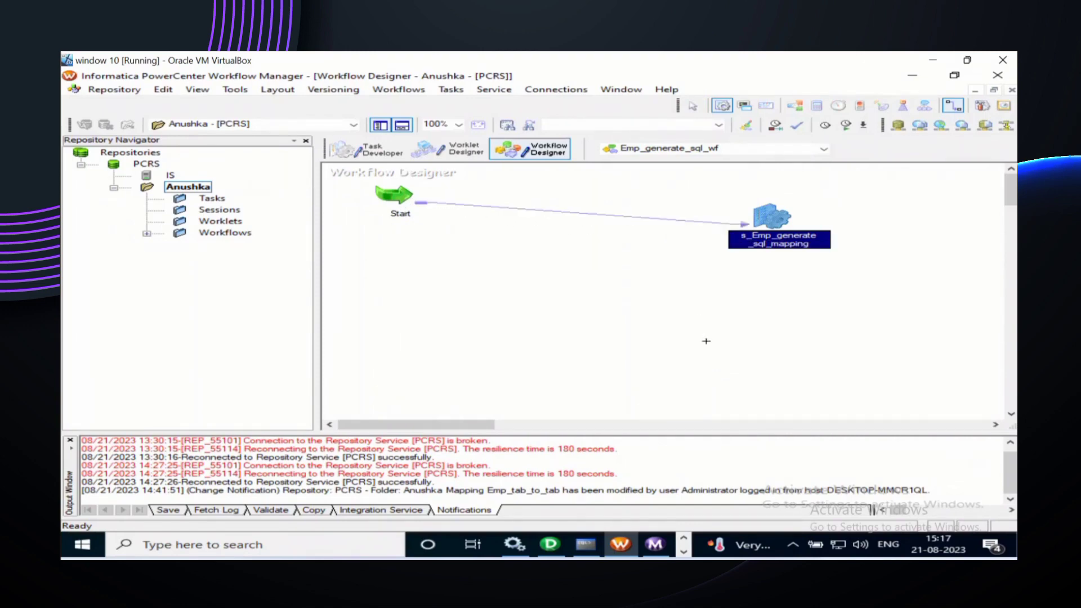
{"action": "key", "text": "Escape"}
{"action": "right_click", "coordinate": [789, 245]}
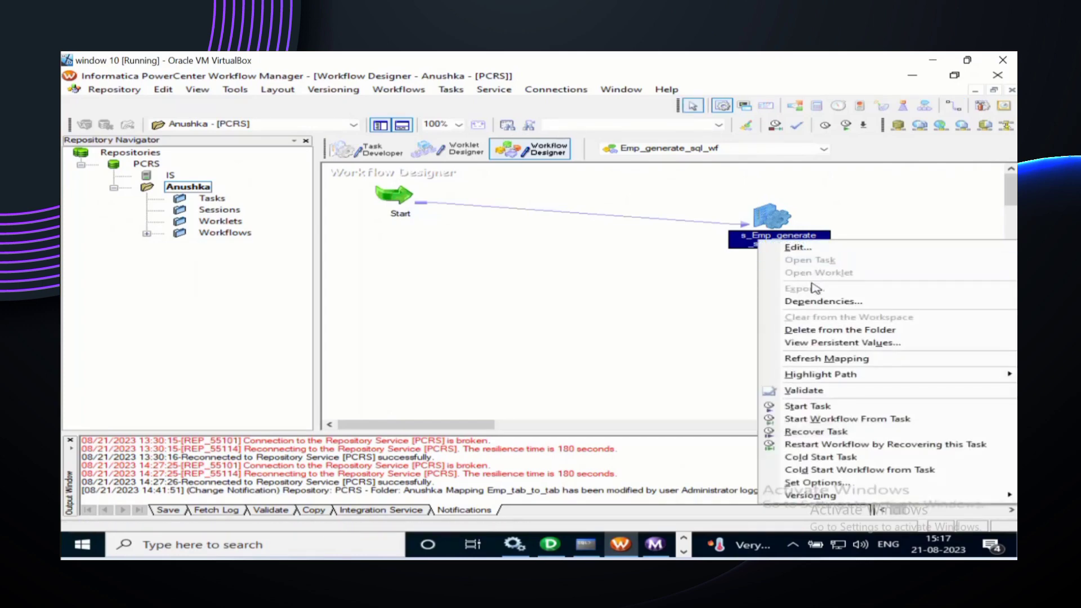
{"action": "left_click", "coordinate": [811, 253]}
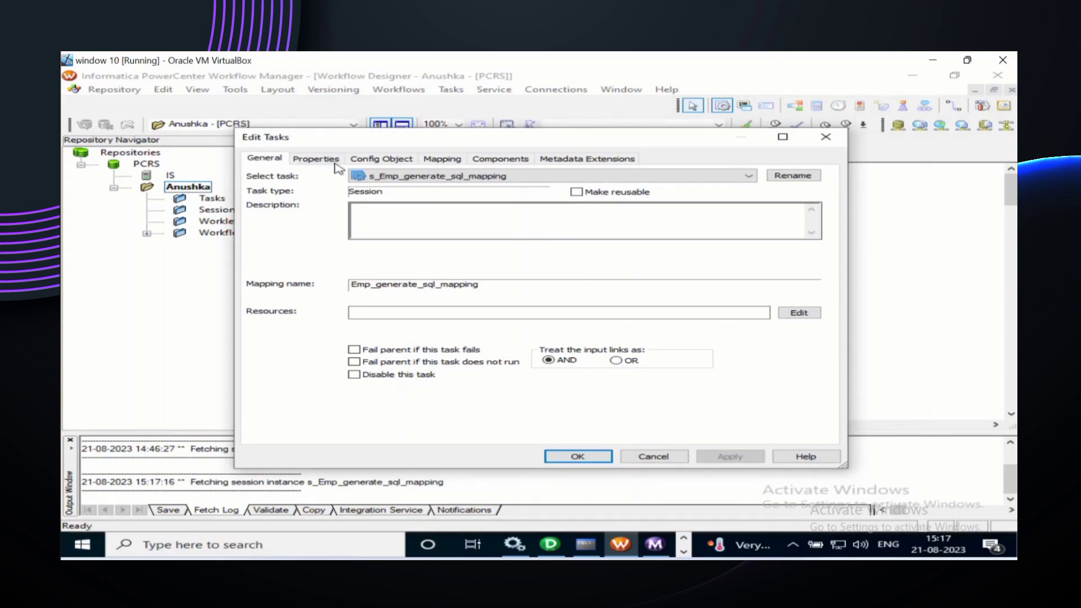
{"action": "left_click", "coordinate": [438, 163]}
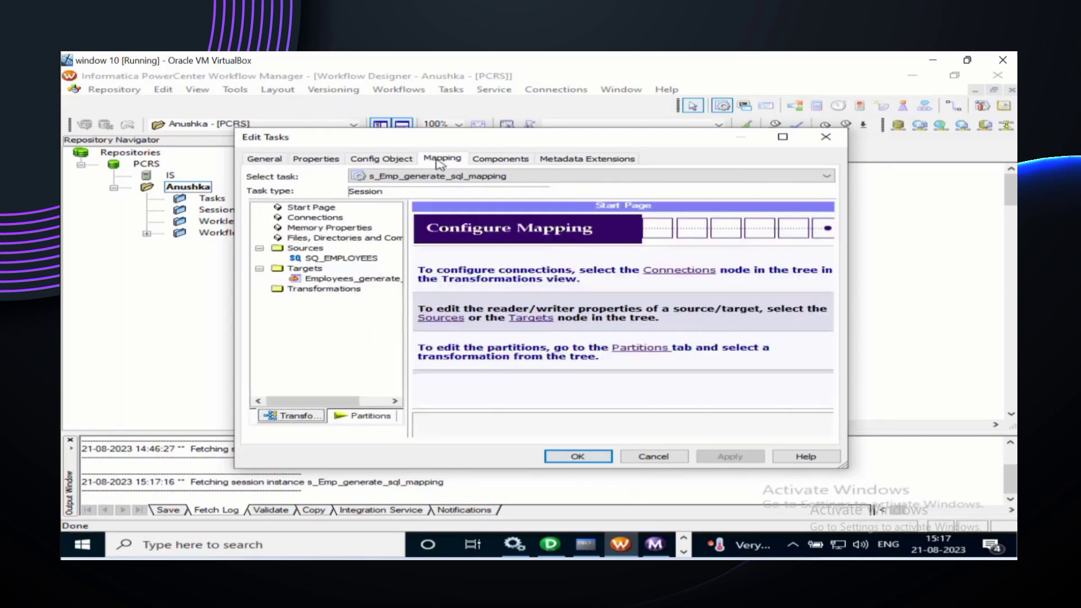
{"action": "left_click", "coordinate": [343, 258]}
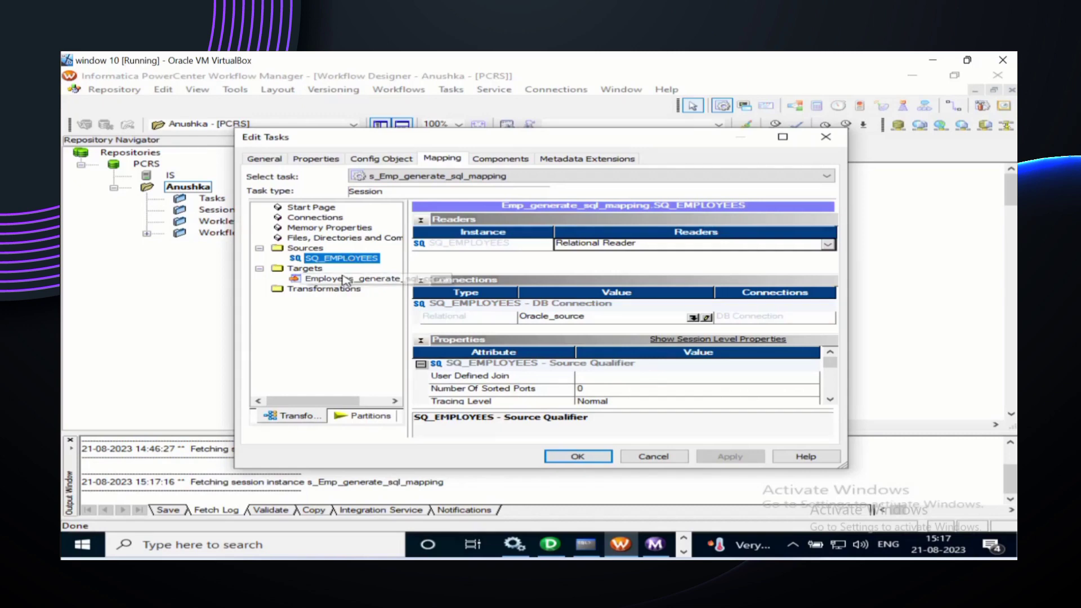
{"action": "left_click", "coordinate": [341, 280]}
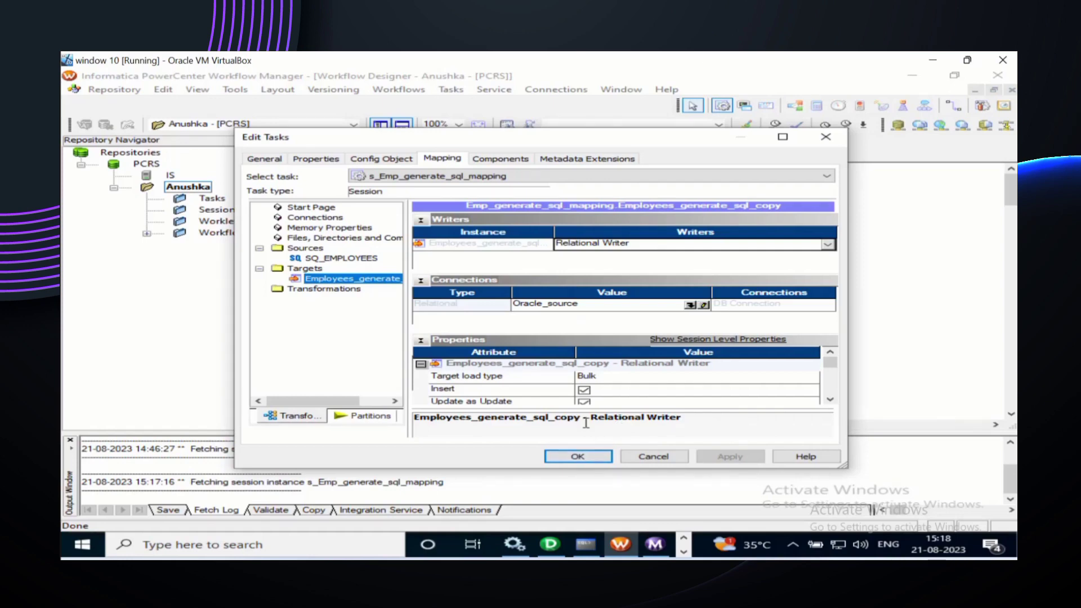
{"action": "left_click", "coordinate": [578, 457]}
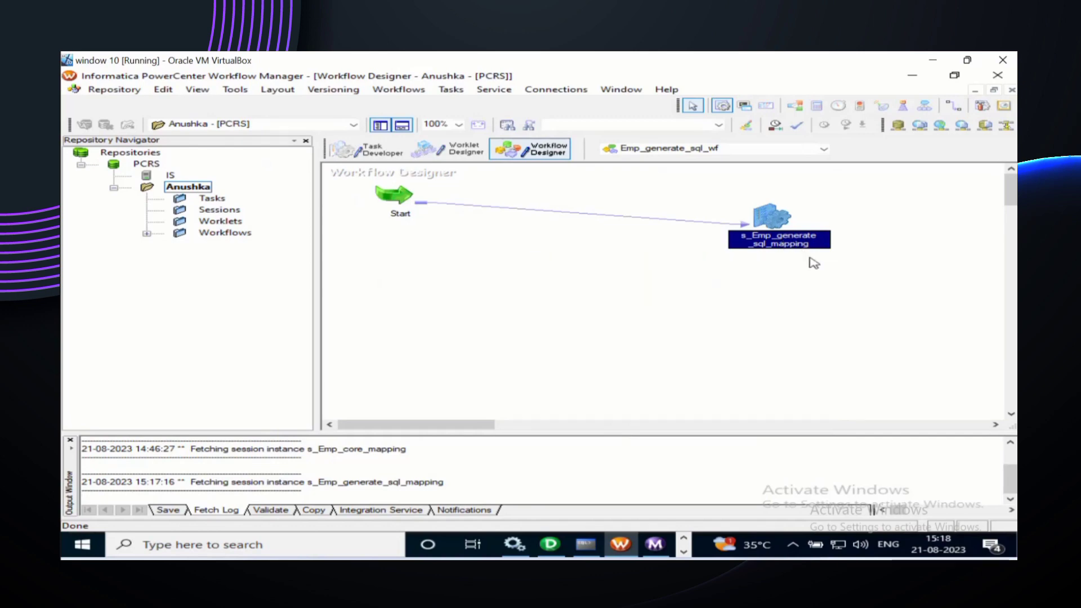
Step: Save and start Emp_generate_sql_wf, then switch to Workflow Monitor to see it succeed
{"action": "key", "text": "ctrl+s"}
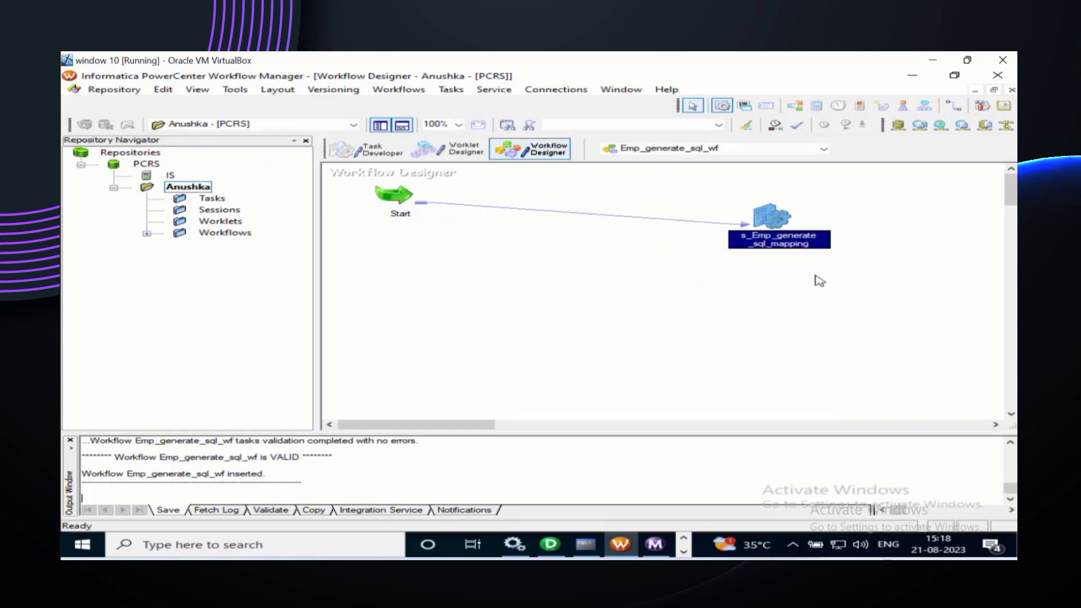
{"action": "right_click", "coordinate": [819, 281]}
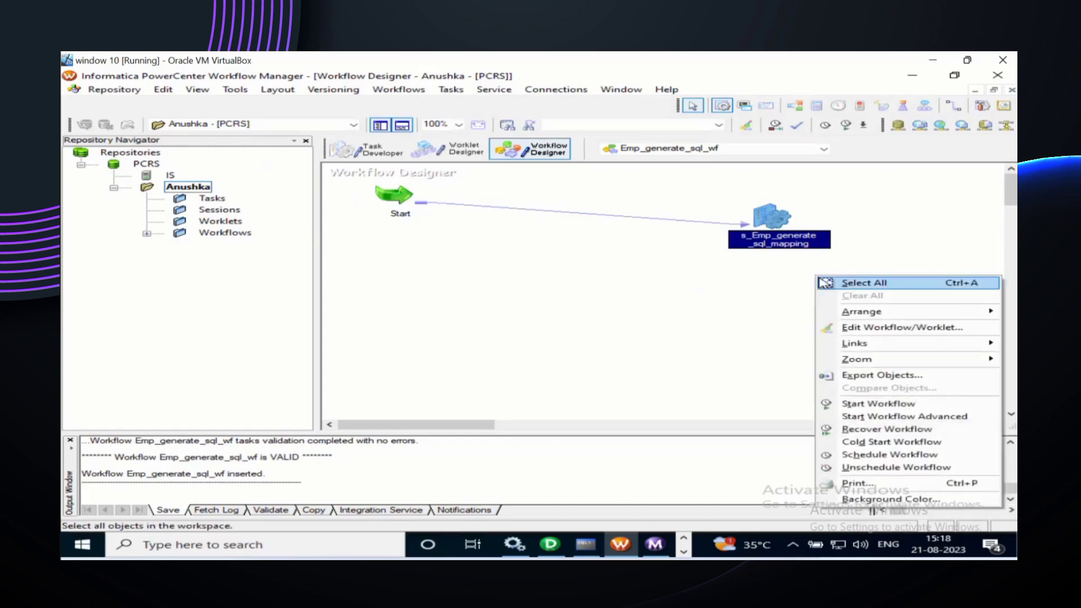
{"action": "left_click", "coordinate": [880, 404]}
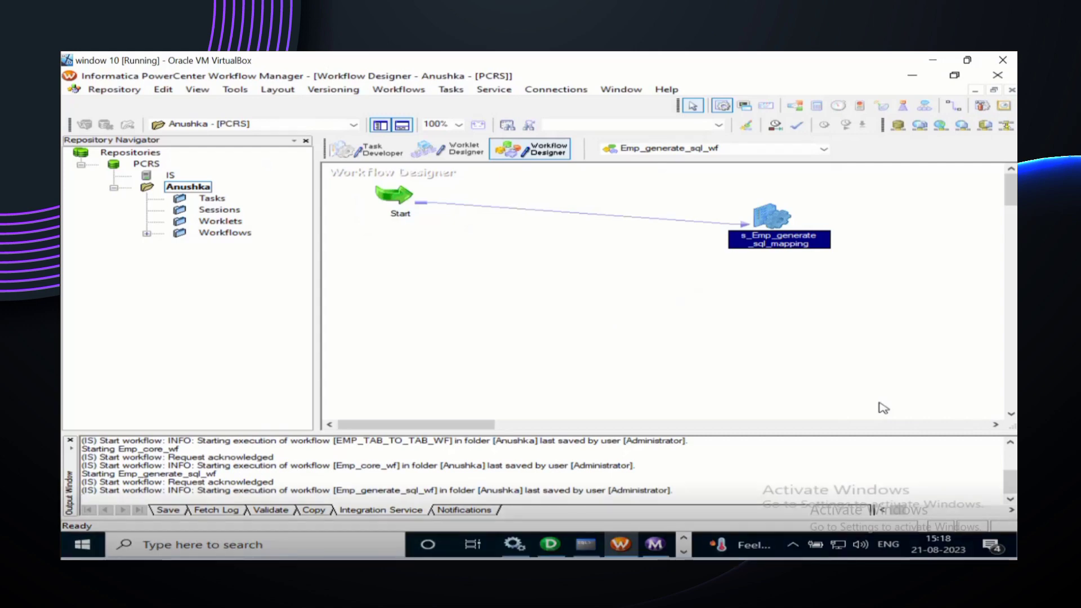
{"action": "left_click", "coordinate": [656, 544]}
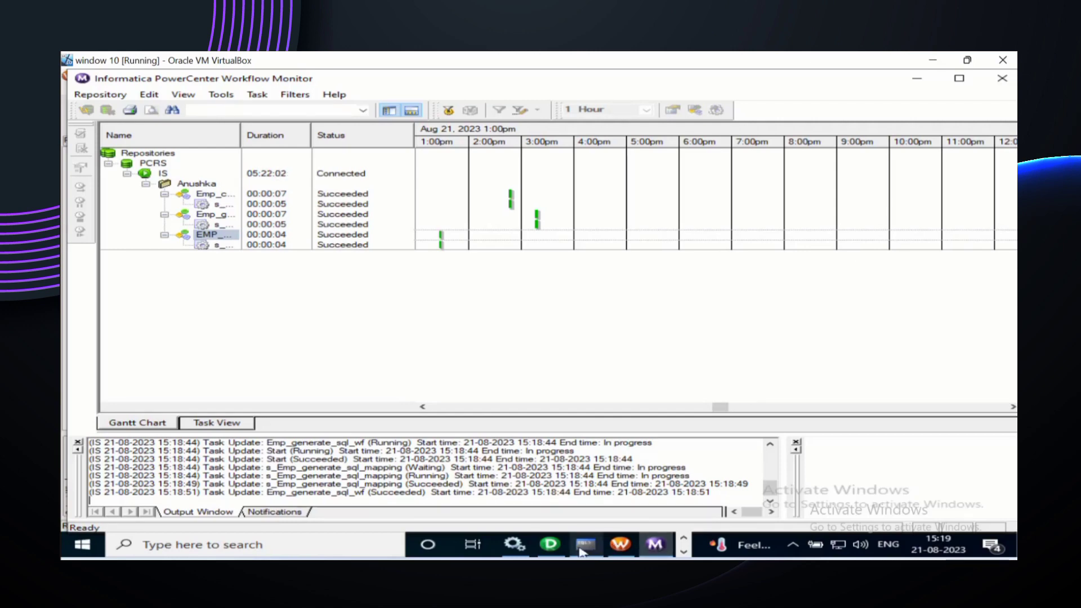
Step: Back in SQL Command Line, rerun the count query with /, now showing 107 rows
{"action": "mouse_move", "coordinate": [551, 547]}
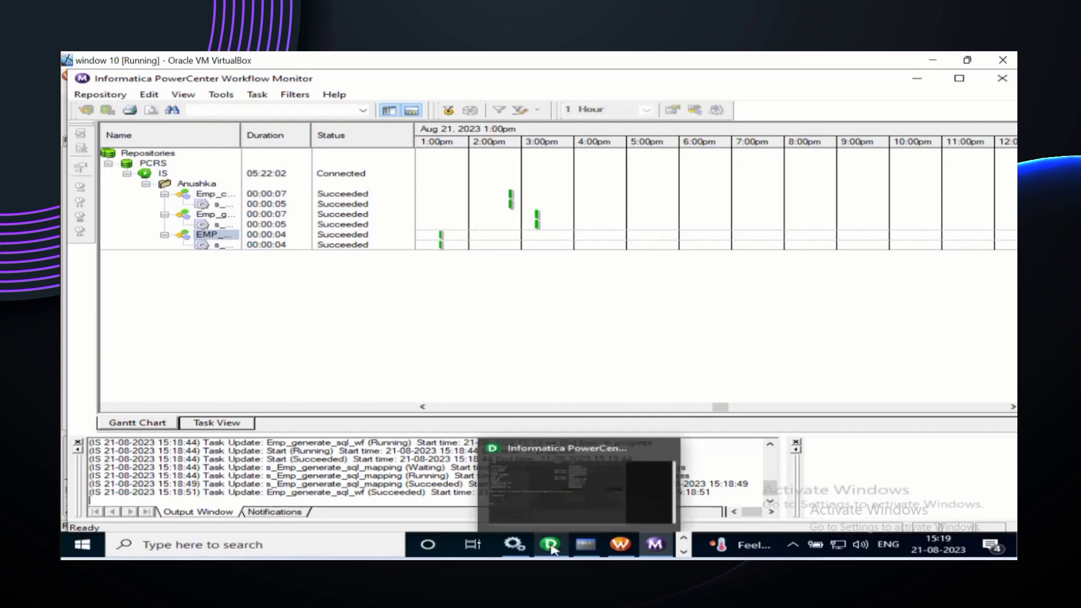
{"action": "left_click", "coordinate": [585, 547]}
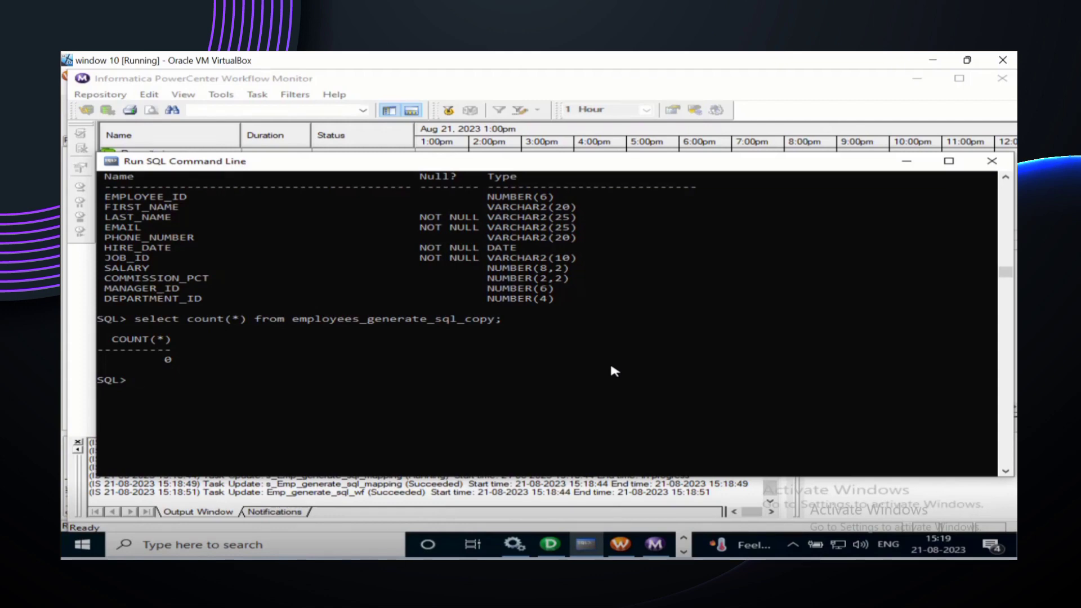
{"action": "type", "text": "/"}
{"action": "key", "text": "Return"}
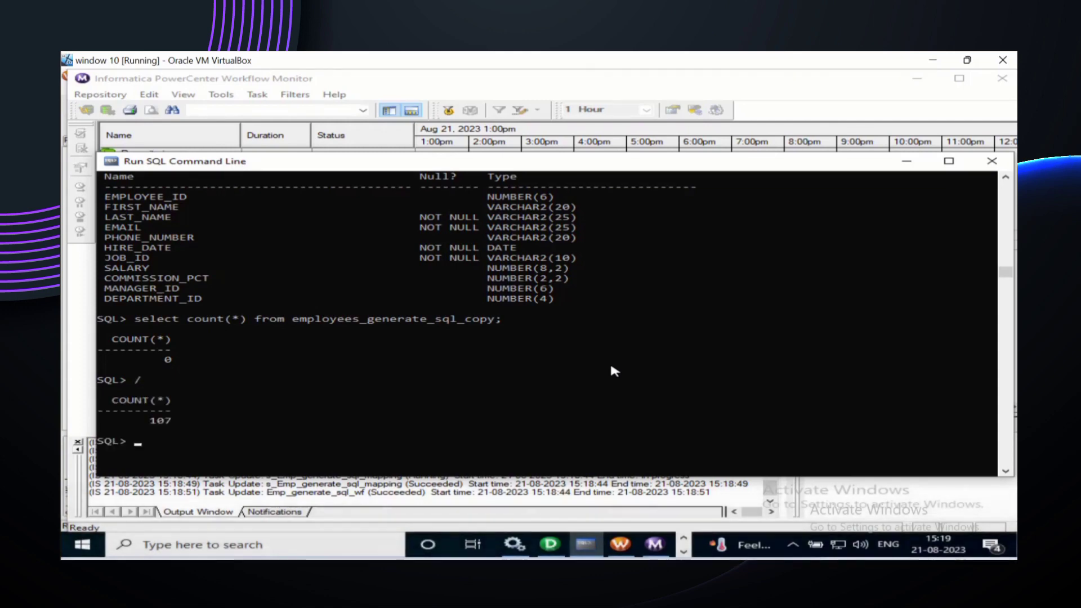